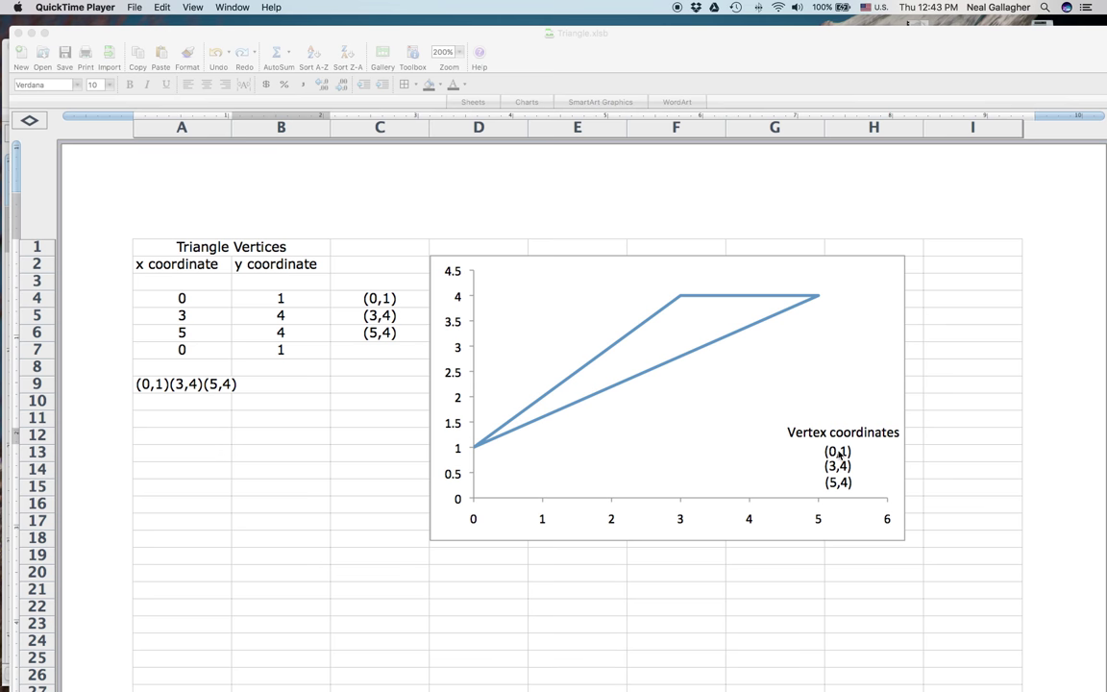
Check the chart's vertex labels, then select A9 to view =CONCATENATE(C4,"",C5,"",C6) in Formula Builder
click(751, 394)
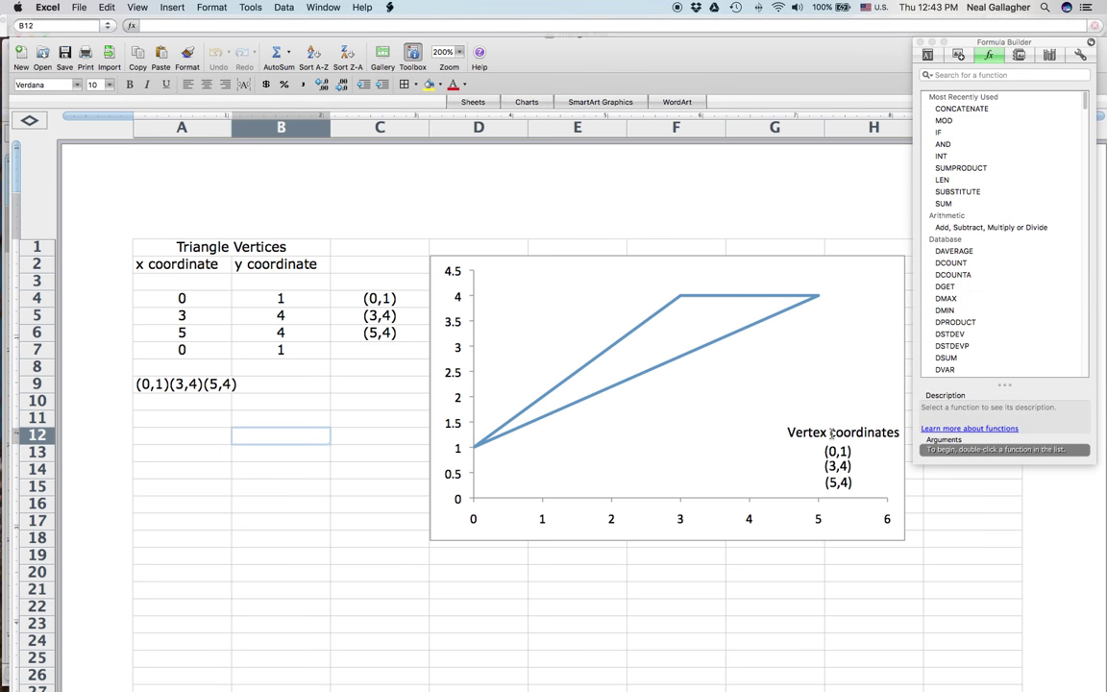
click(812, 434)
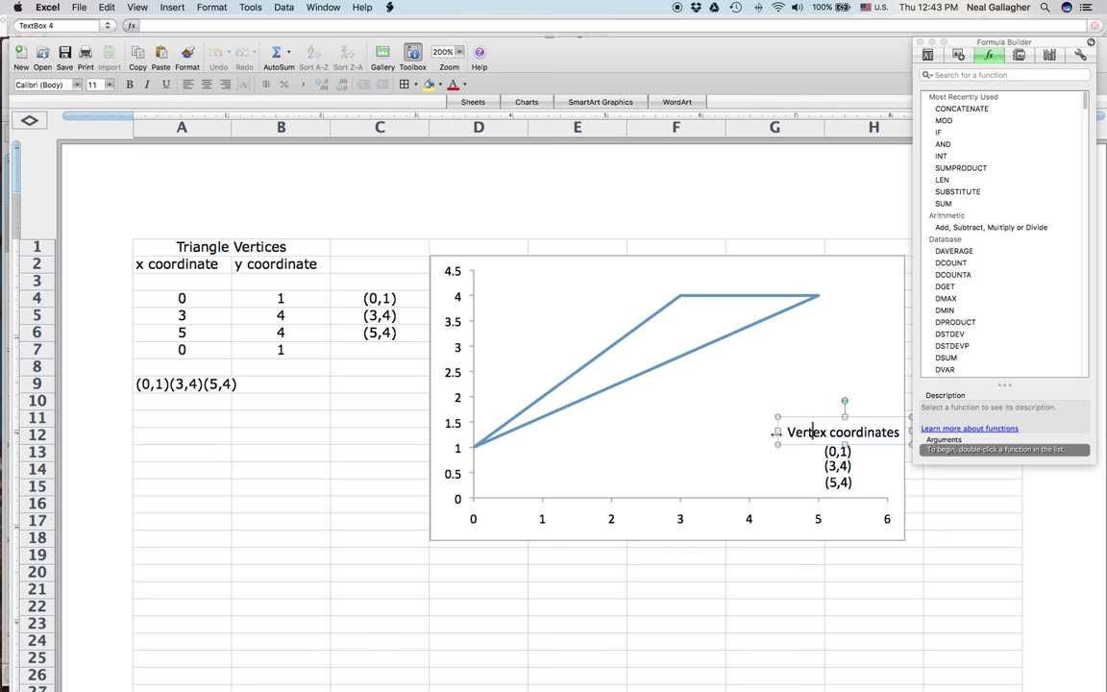
click(836, 482)
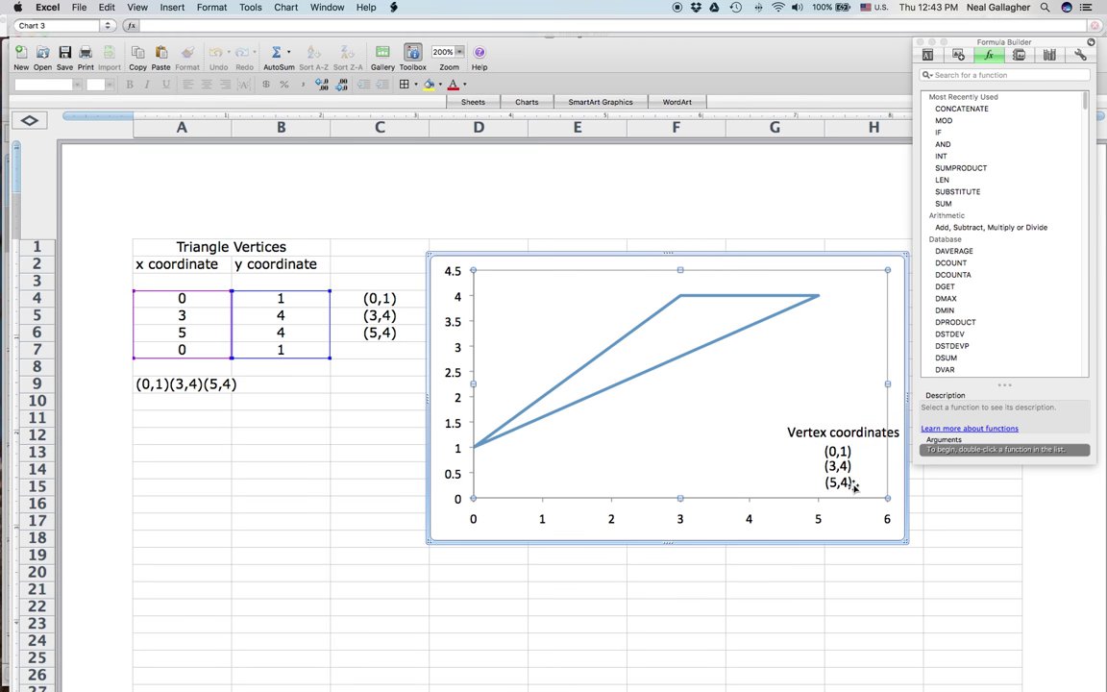
click(842, 485)
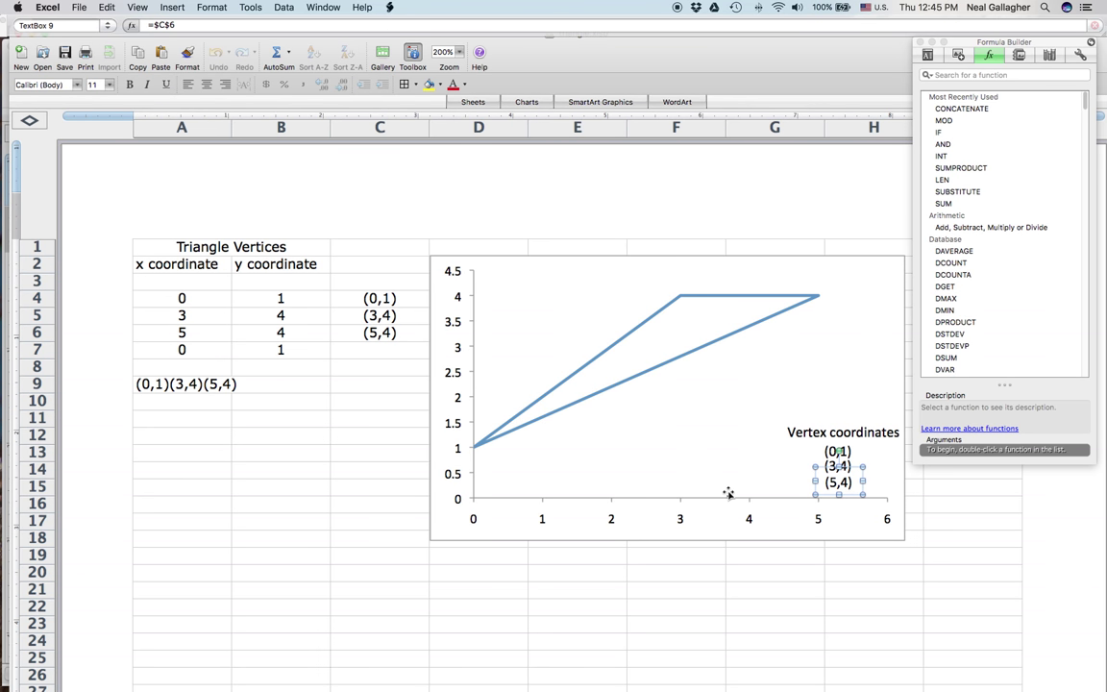
click(211, 383)
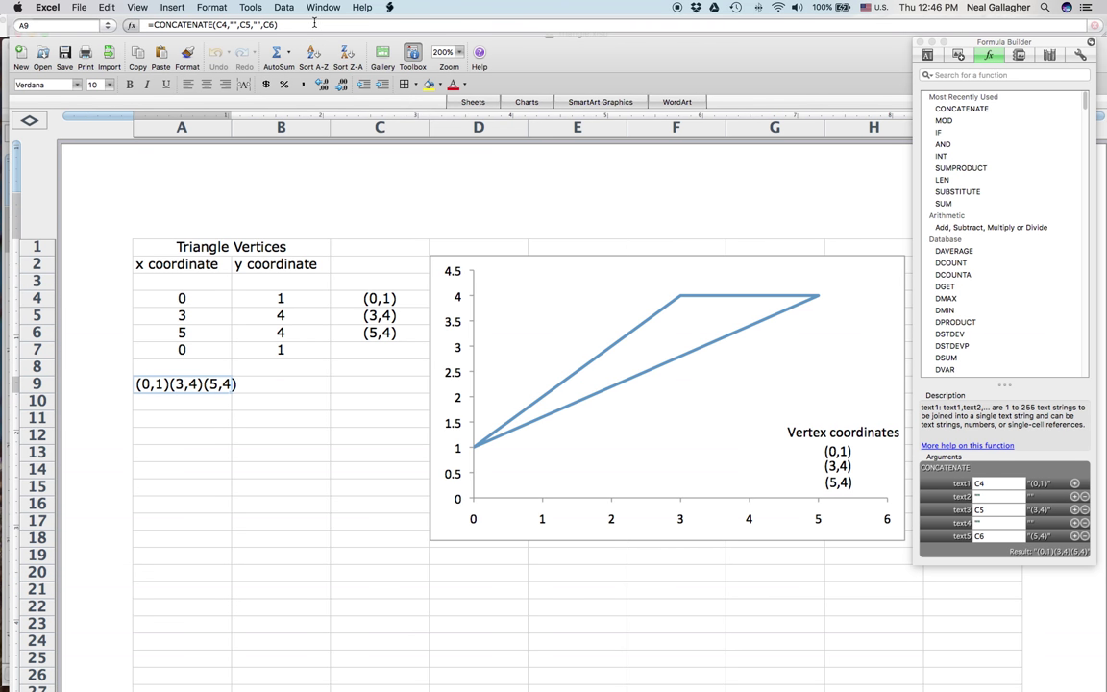
Commit a first pass at A9's formula and dismiss its cell shortcut menu
click(235, 28)
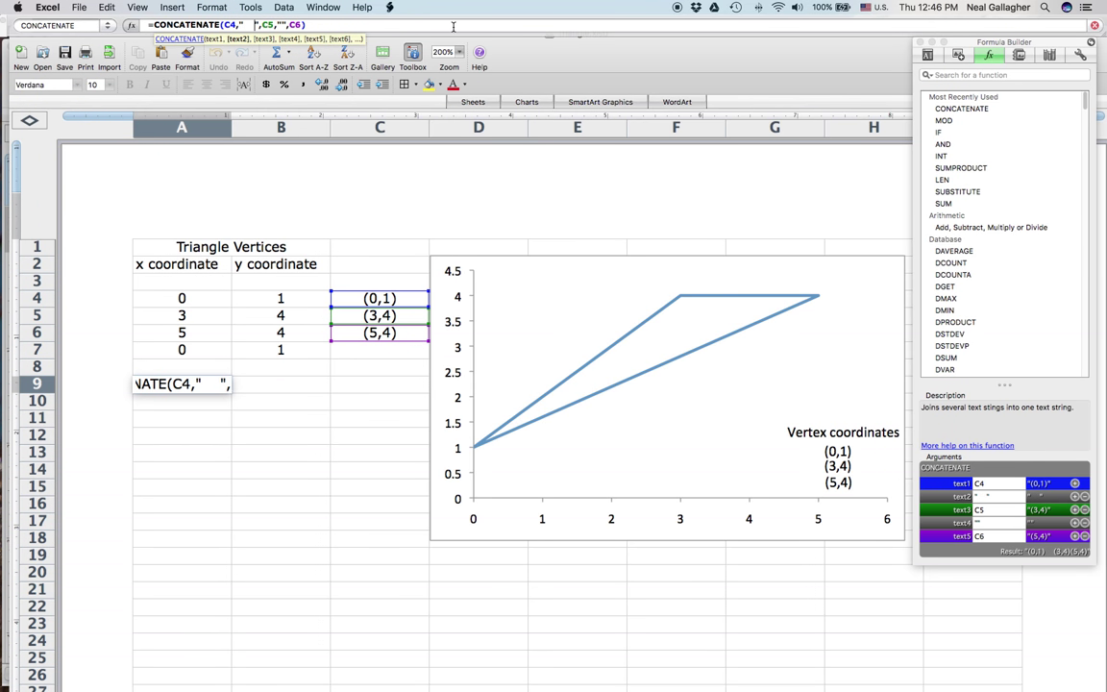
key(Return)
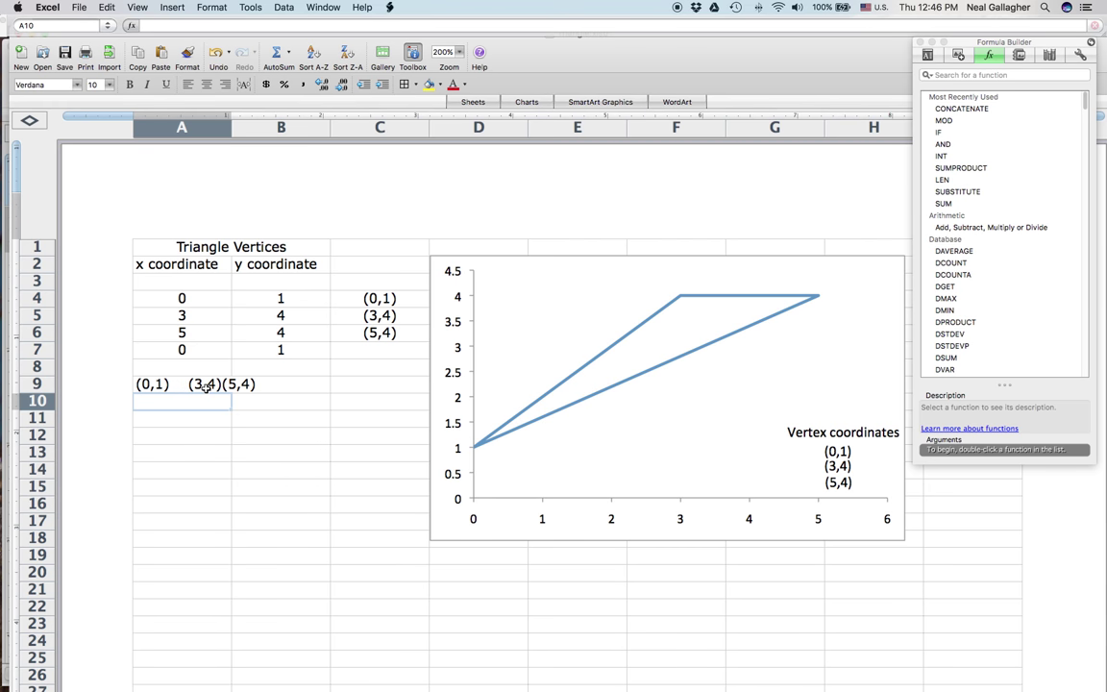
right_click(204, 386)
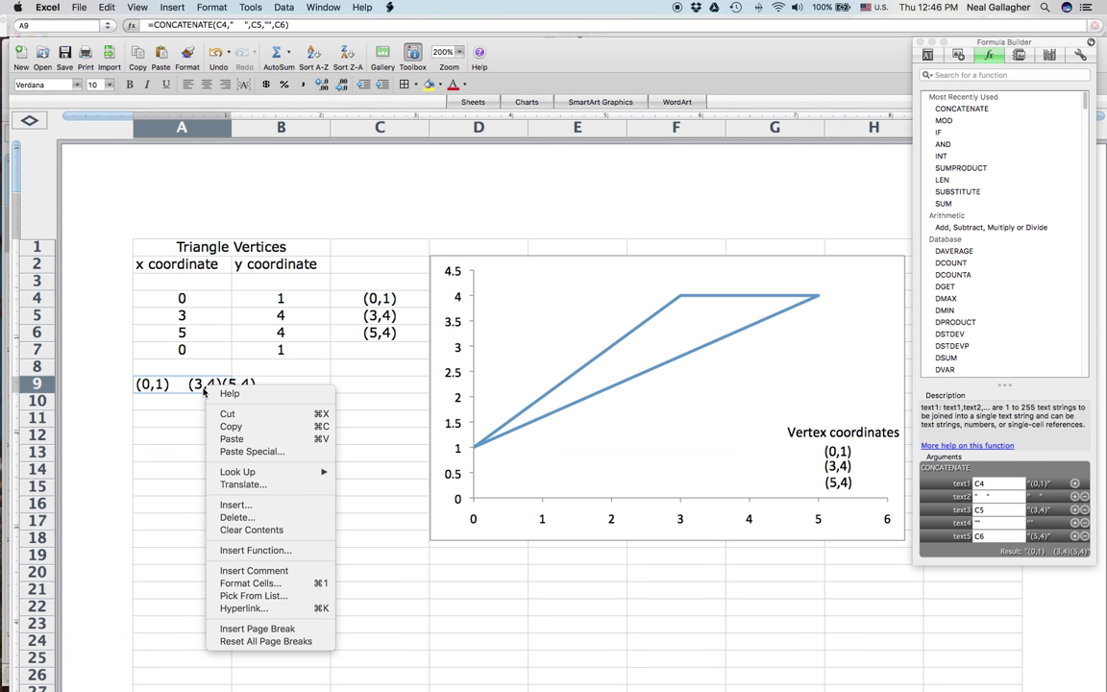
click(178, 390)
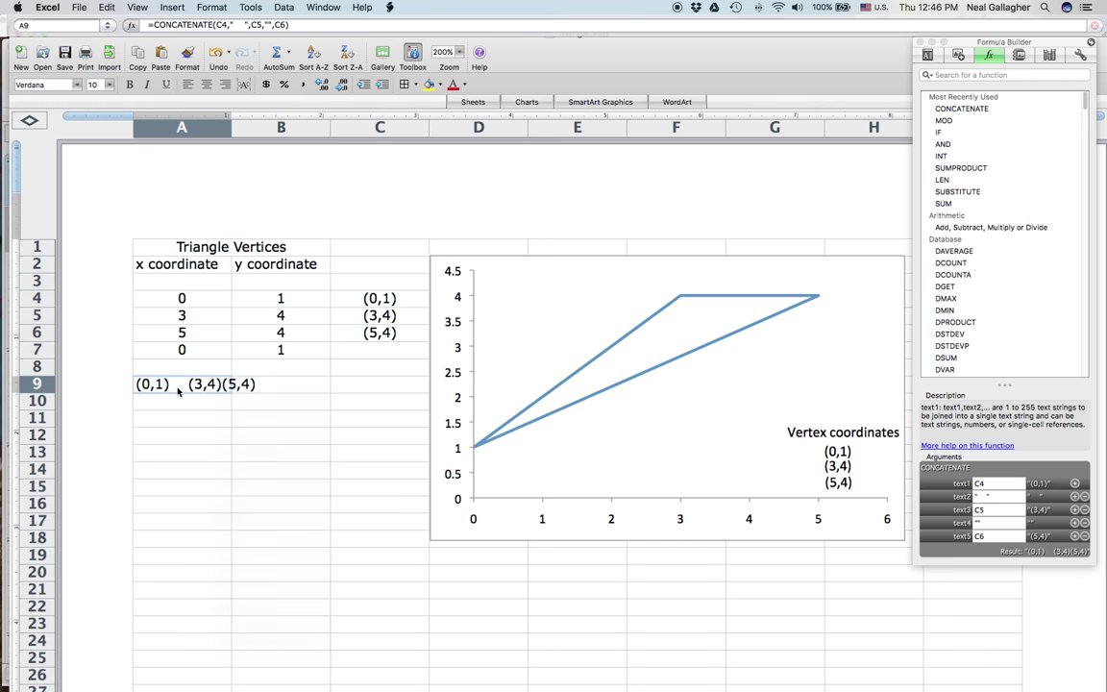
Replace the space in A9's second CONCATENATE argument with the text "+B10+B11"
click(245, 25)
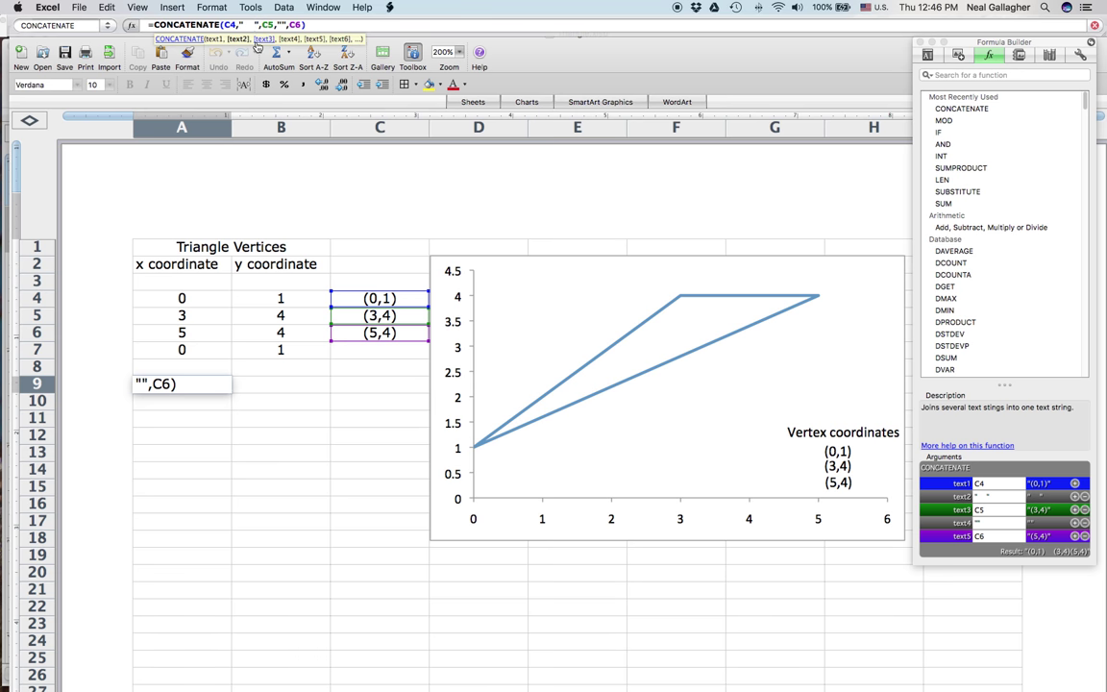
click(254, 25)
key(BackSpace)
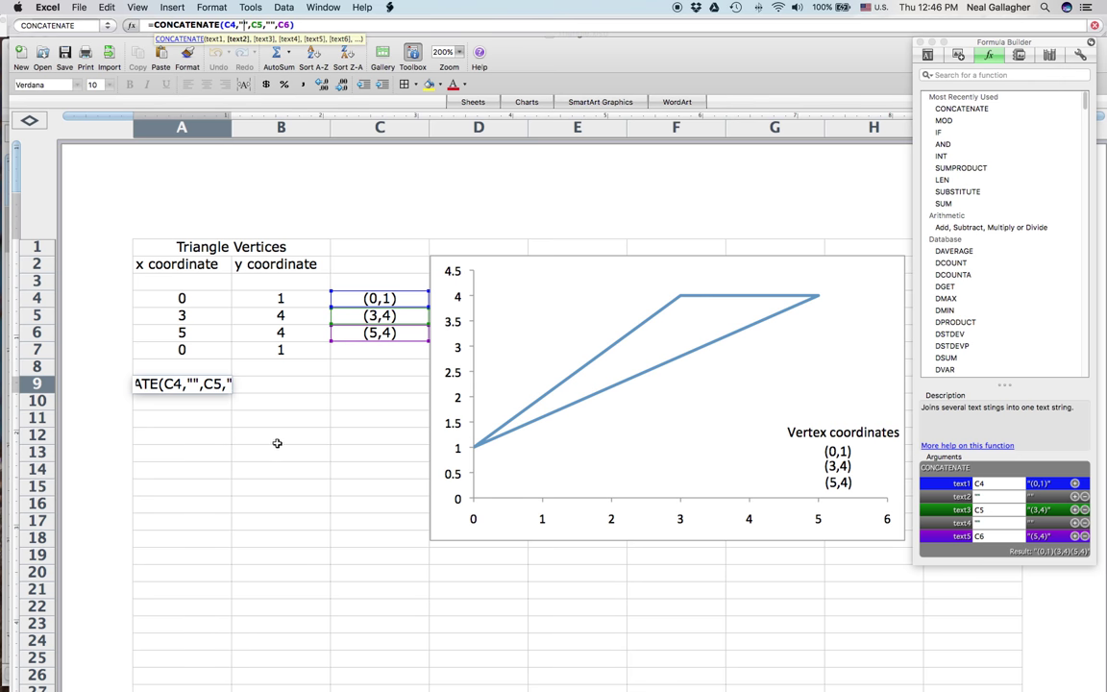
text(+)
click(285, 406)
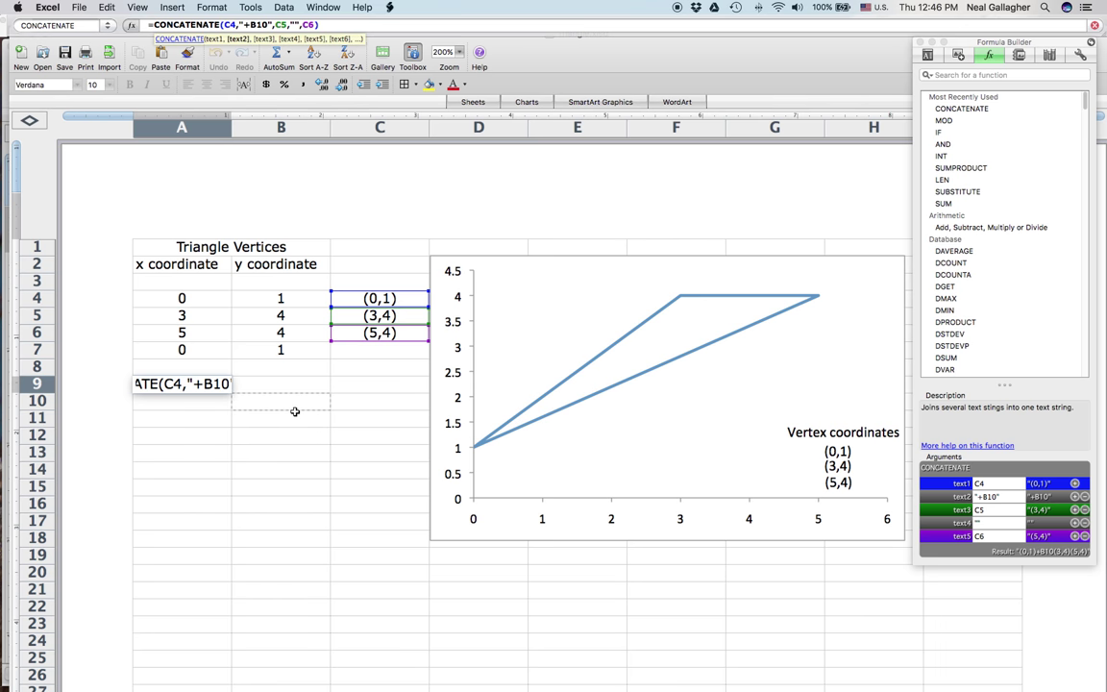
text(+)
click(295, 414)
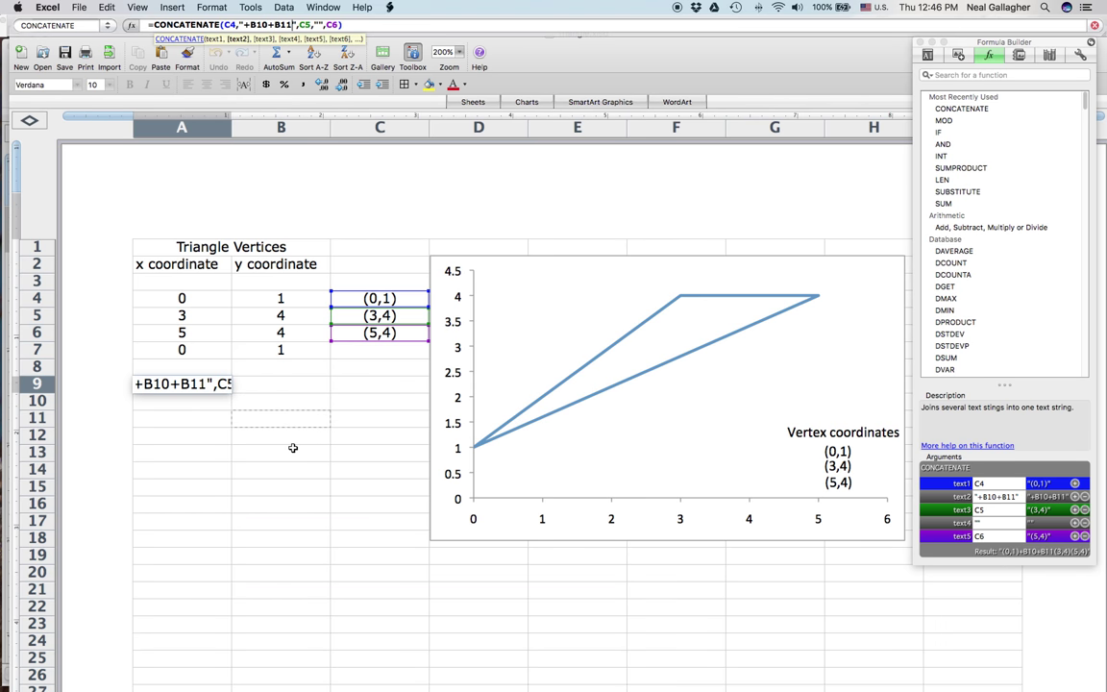
click(555, 357)
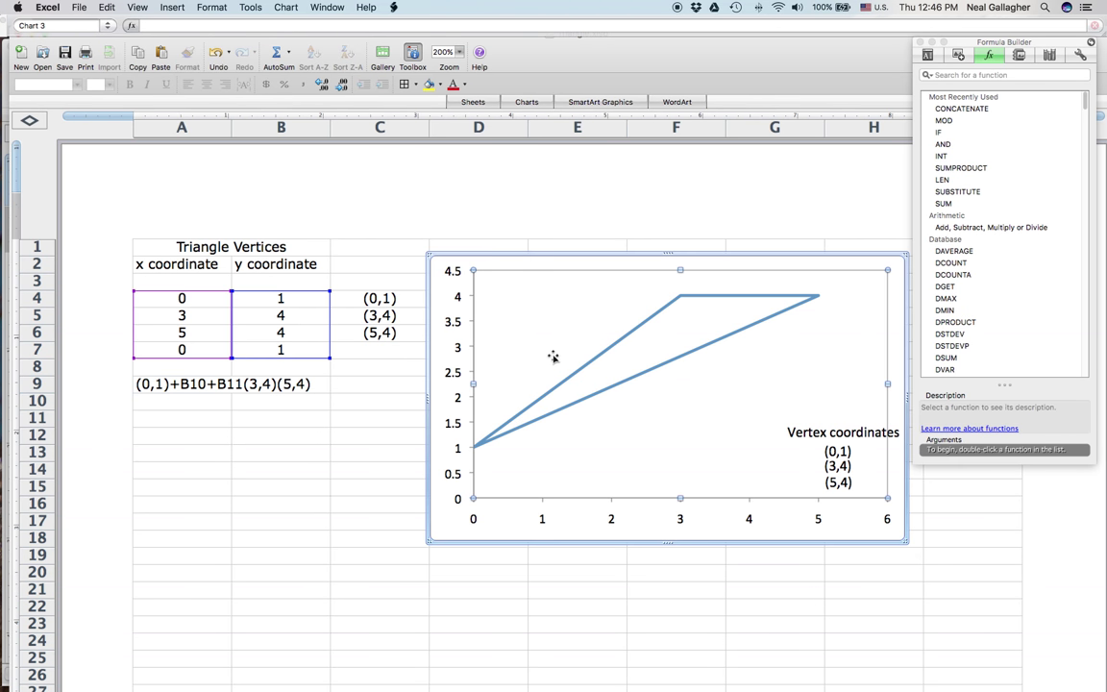
click(265, 435)
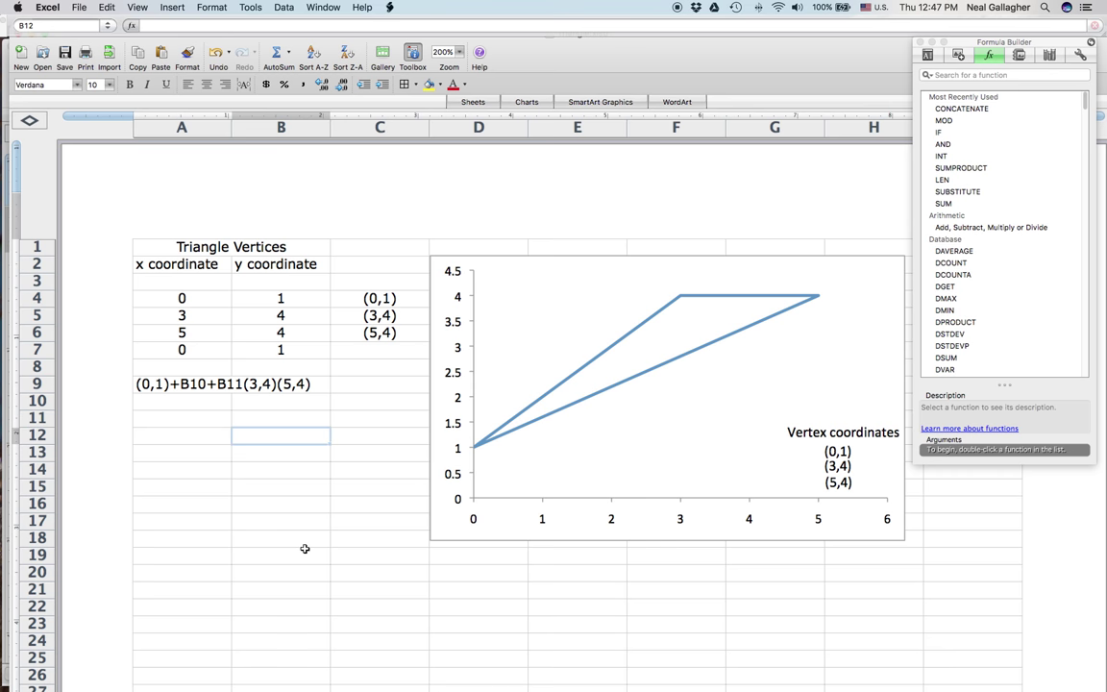
Insert a new text box inside the triangle chart and widen it
click(172, 9)
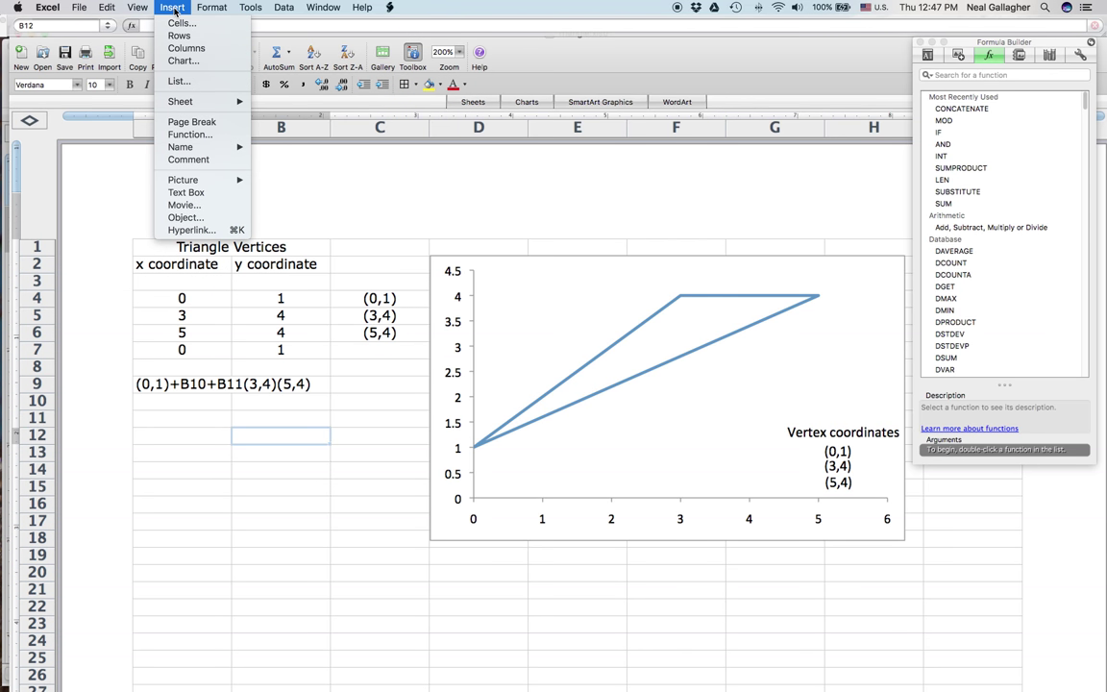
click(186, 192)
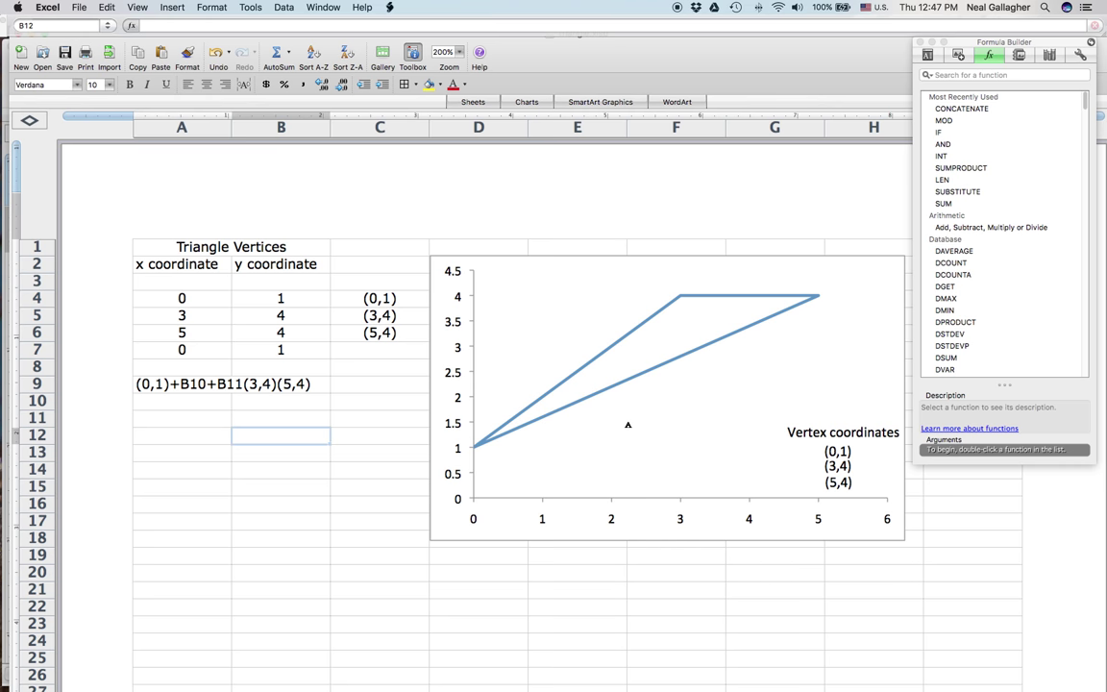
click(630, 426)
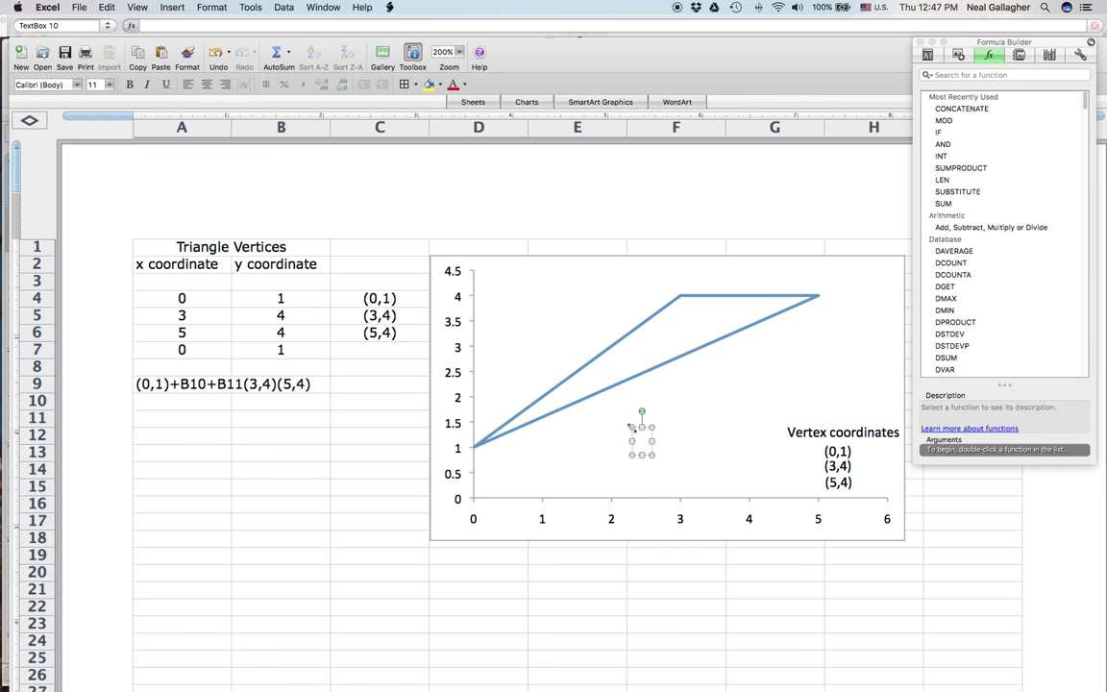
drag(654, 441, 664, 486)
Link the new text box to =$A$9 so it shows A9's joined labels
click(179, 25)
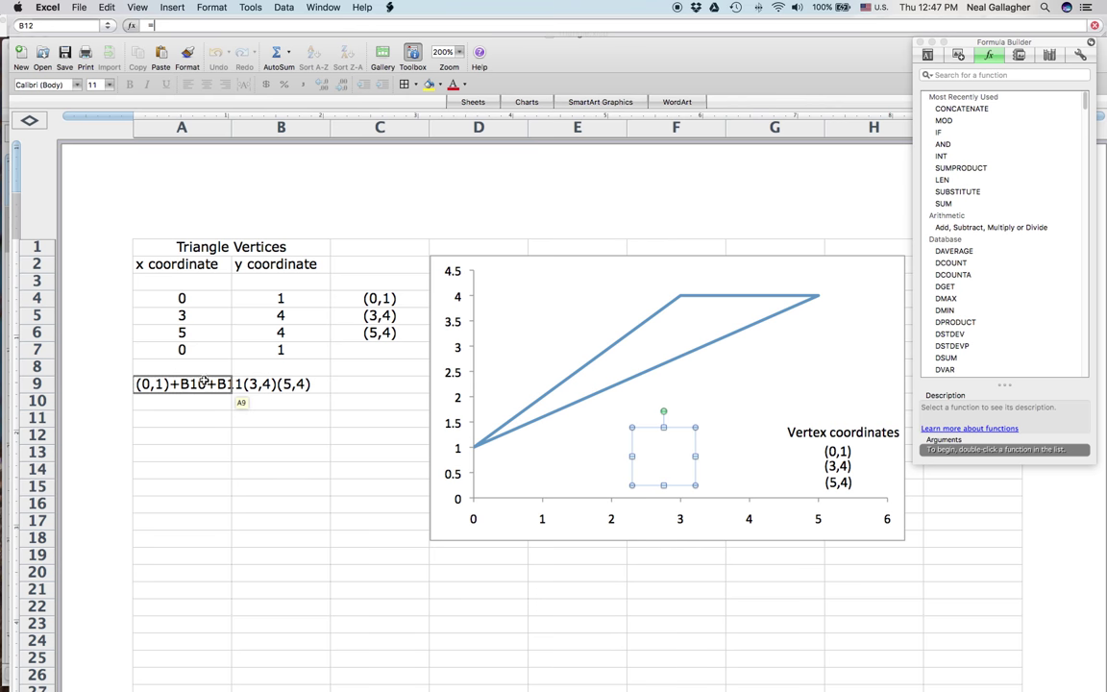
click(199, 384)
key(super+t)
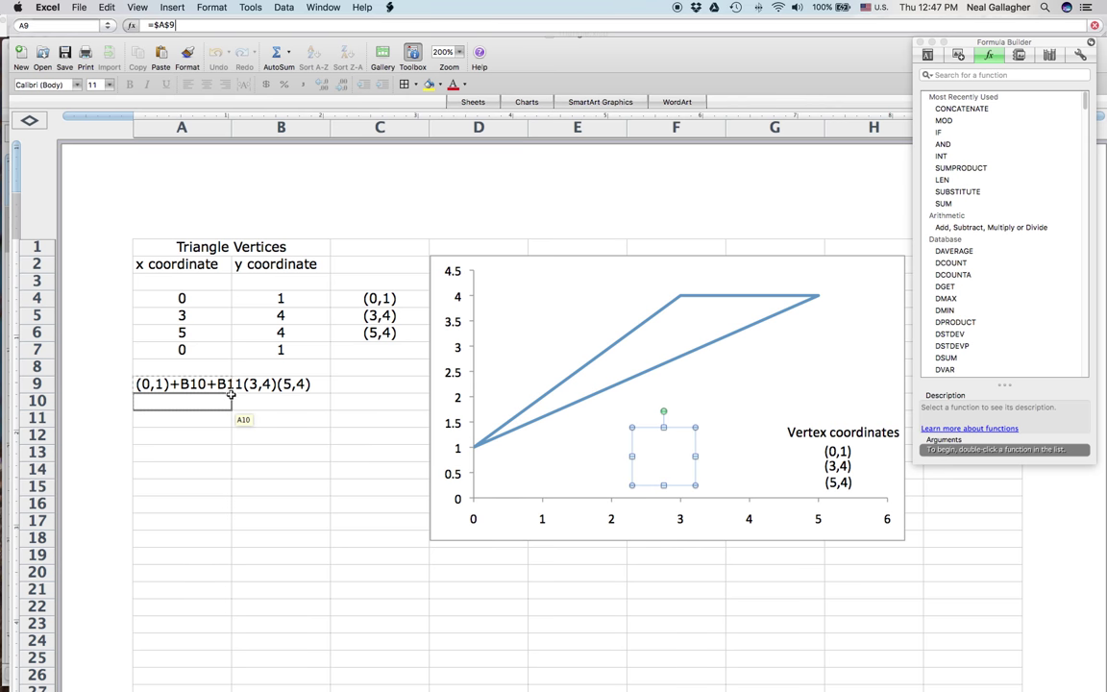
key(Return)
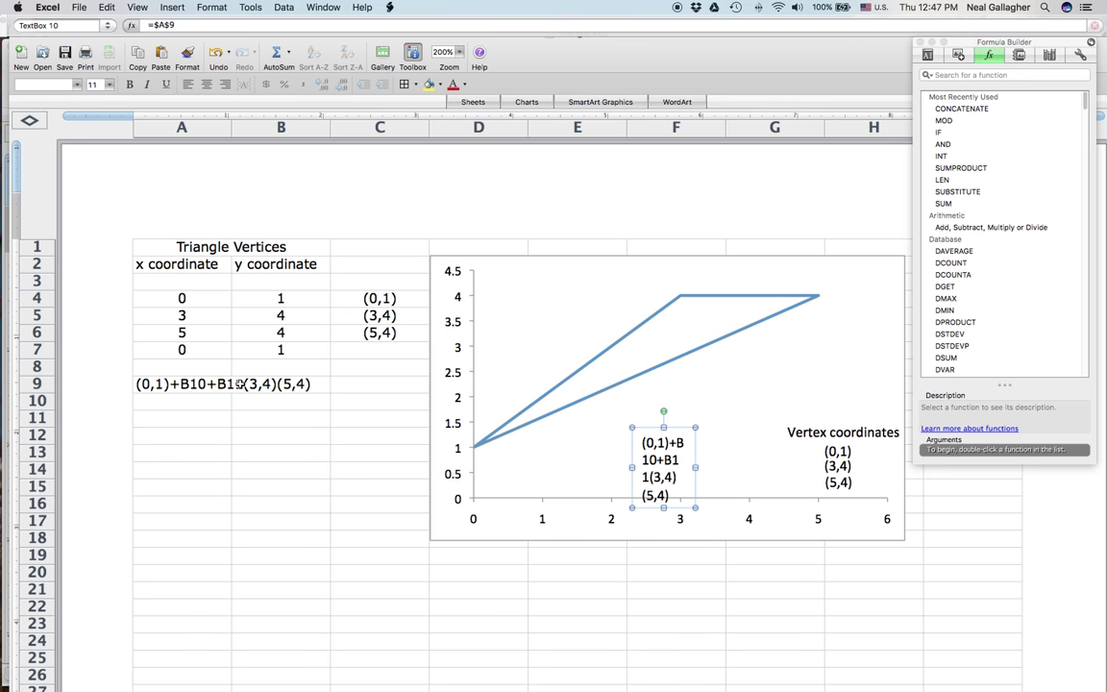
click(239, 383)
double_click(239, 383)
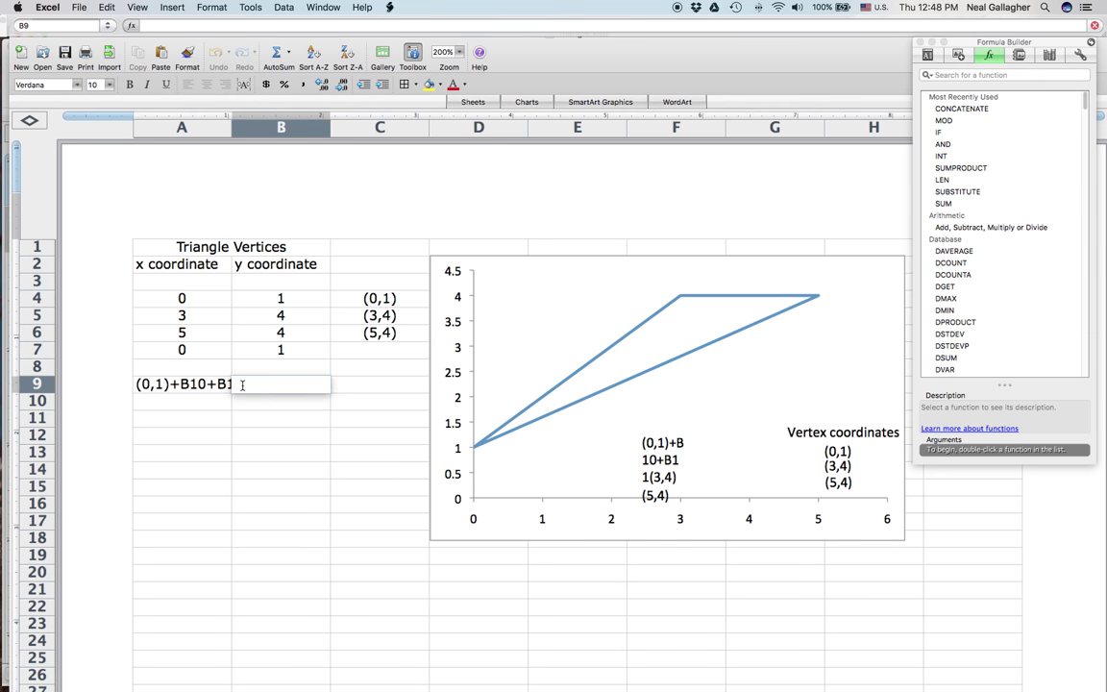
Remove +B10+B11 from A9's formula so it reads (0,1)(3,4)(5,4) again
click(193, 383)
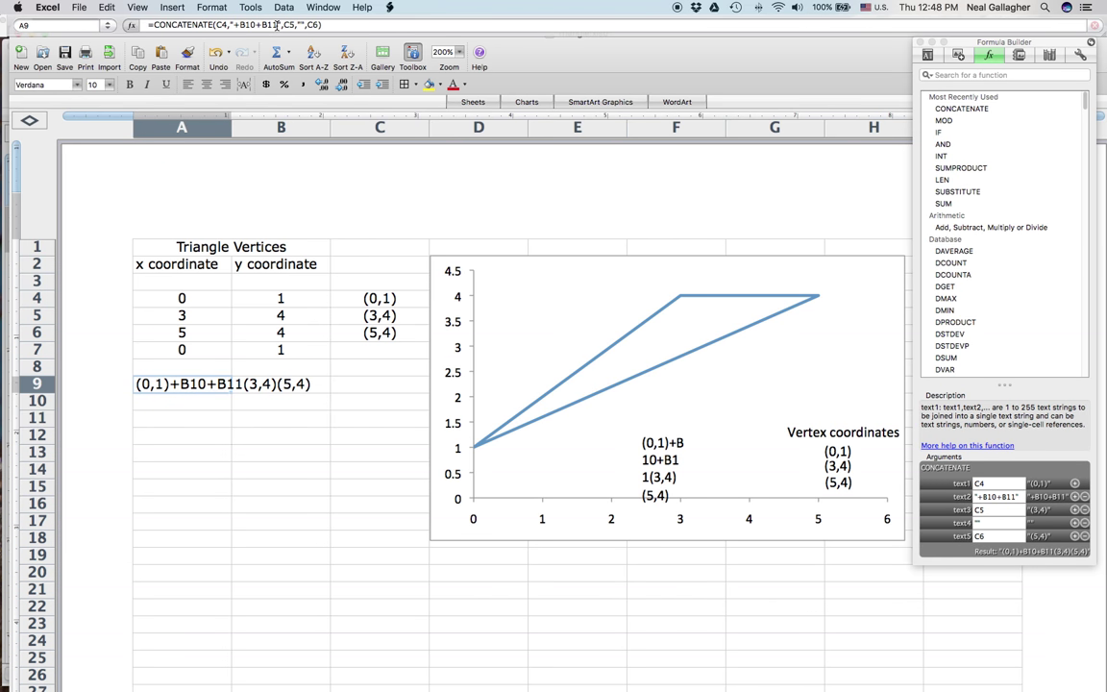
click(276, 24)
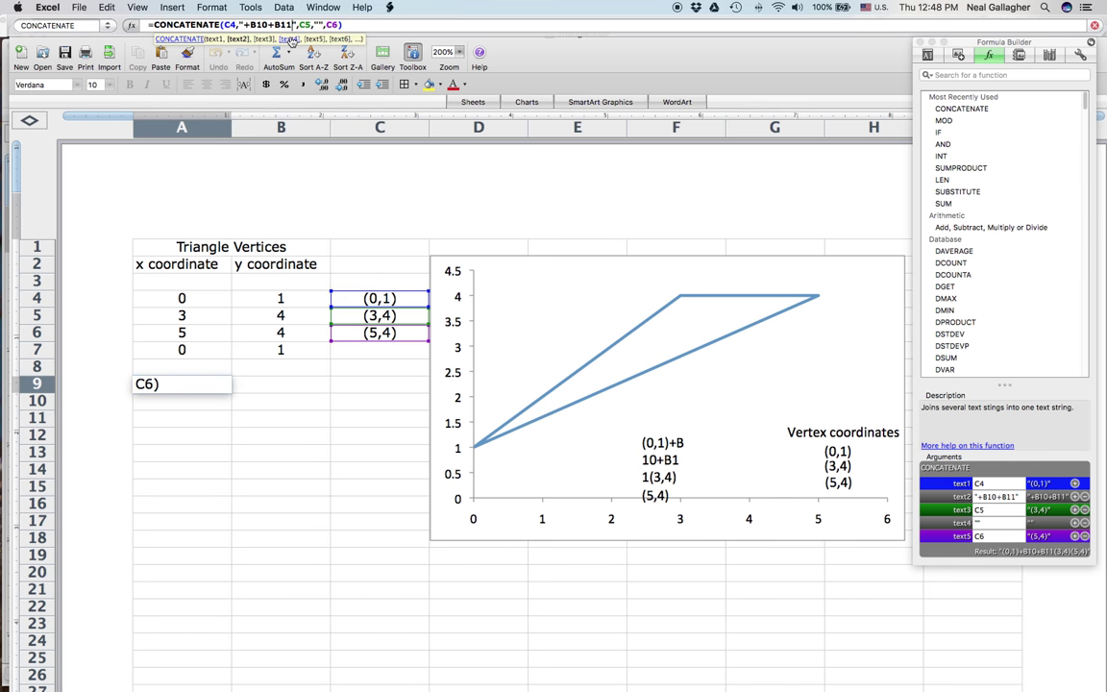
key(BackSpace)
key(BackSpace)
key(BackSpace)
key(BackSpace)
key(BackSpace)
key(BackSpace)
key(BackSpace)
key(BackSpace)
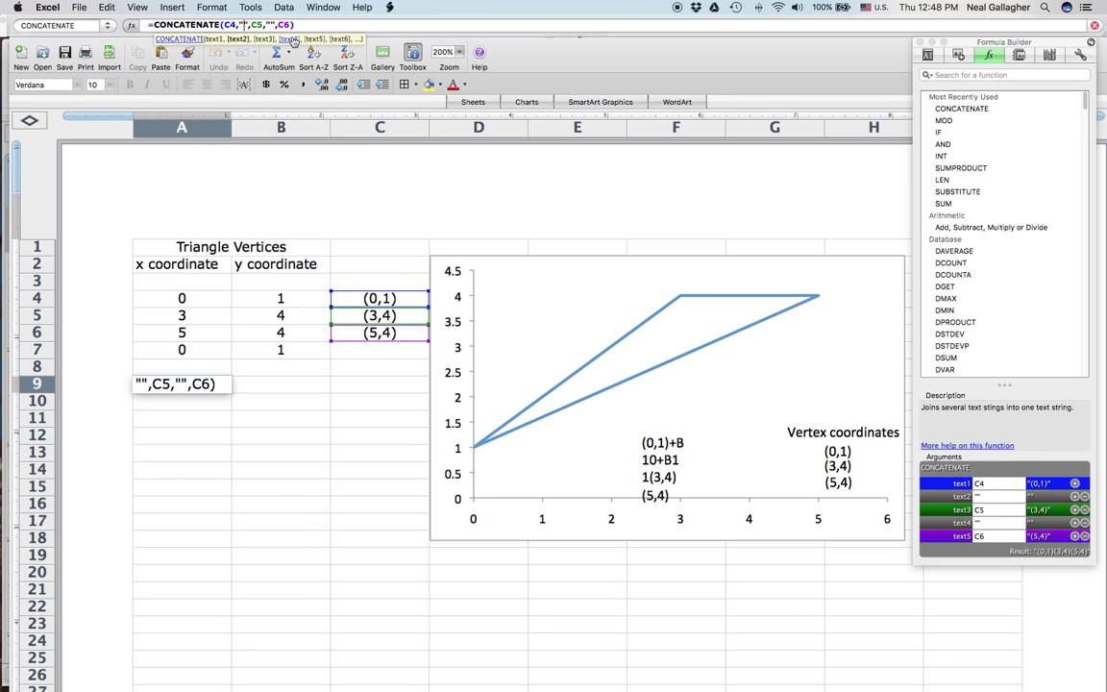
key(Return)
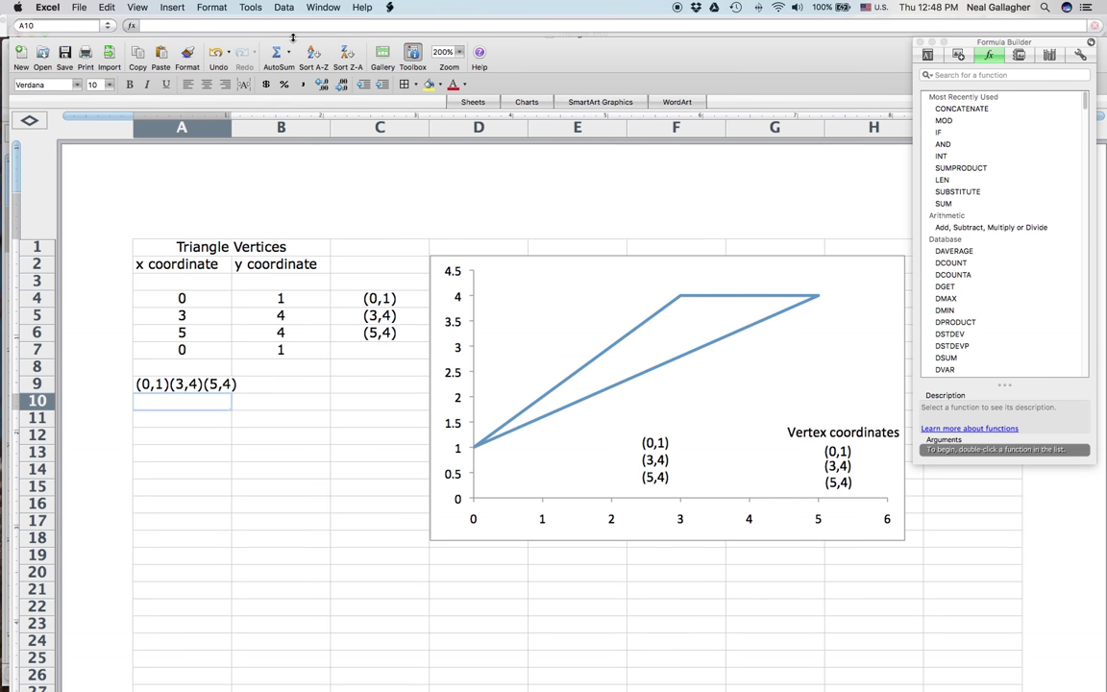
Widen the A9-linked chart text box so the three coordinates fit one line
click(651, 452)
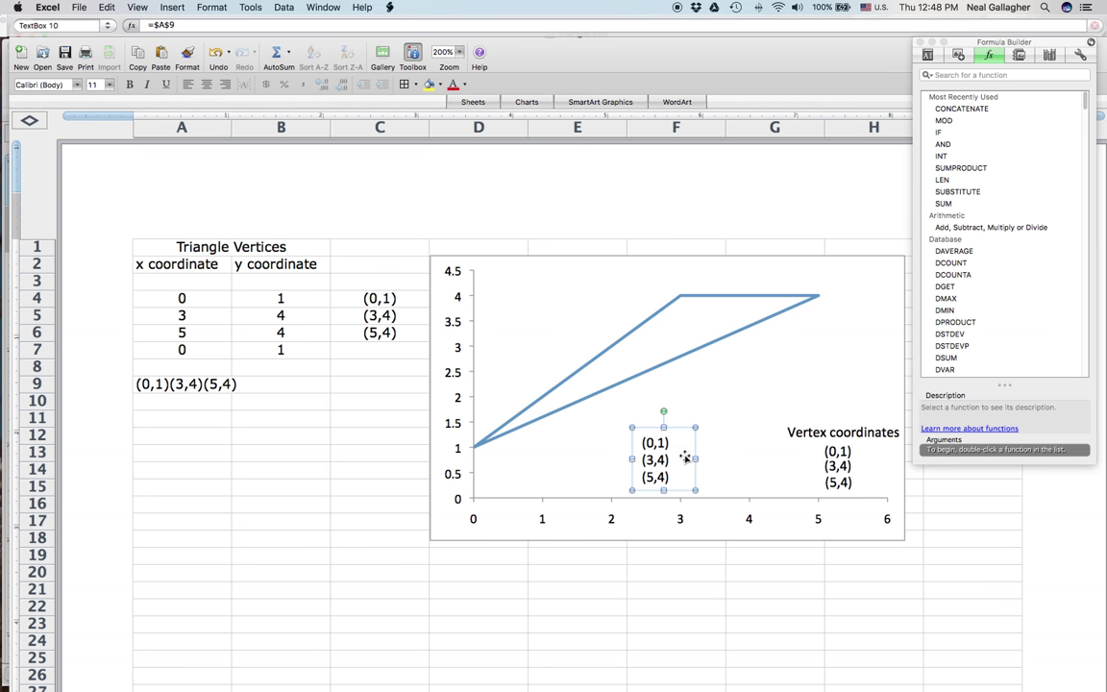
drag(695, 458, 726, 462)
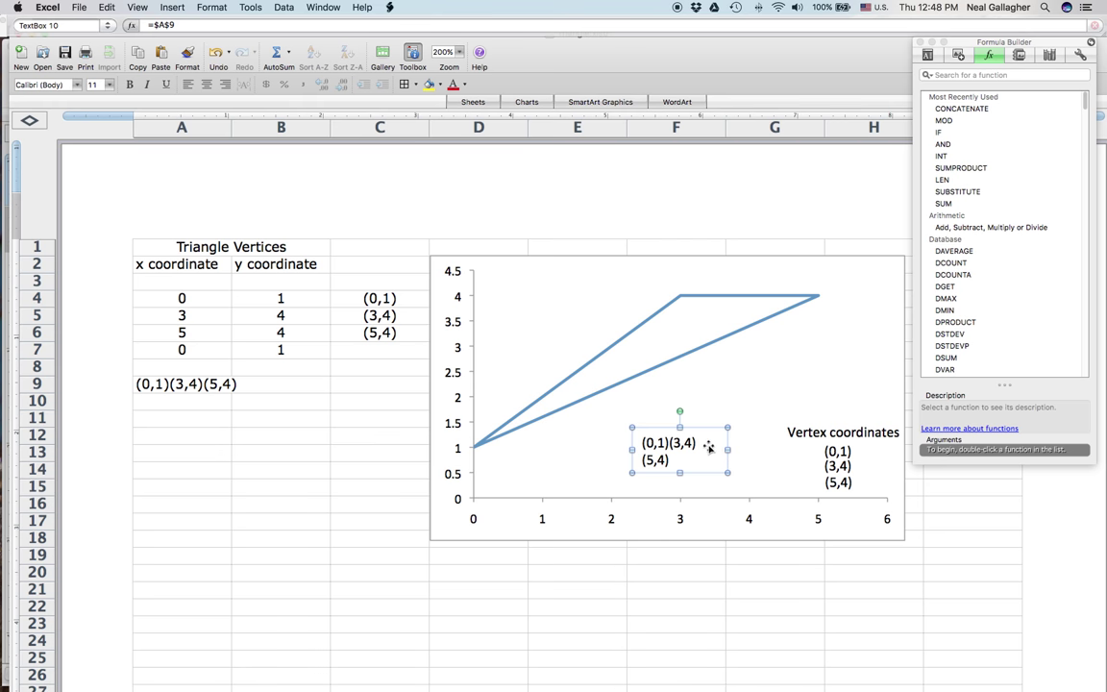
drag(721, 452, 744, 452)
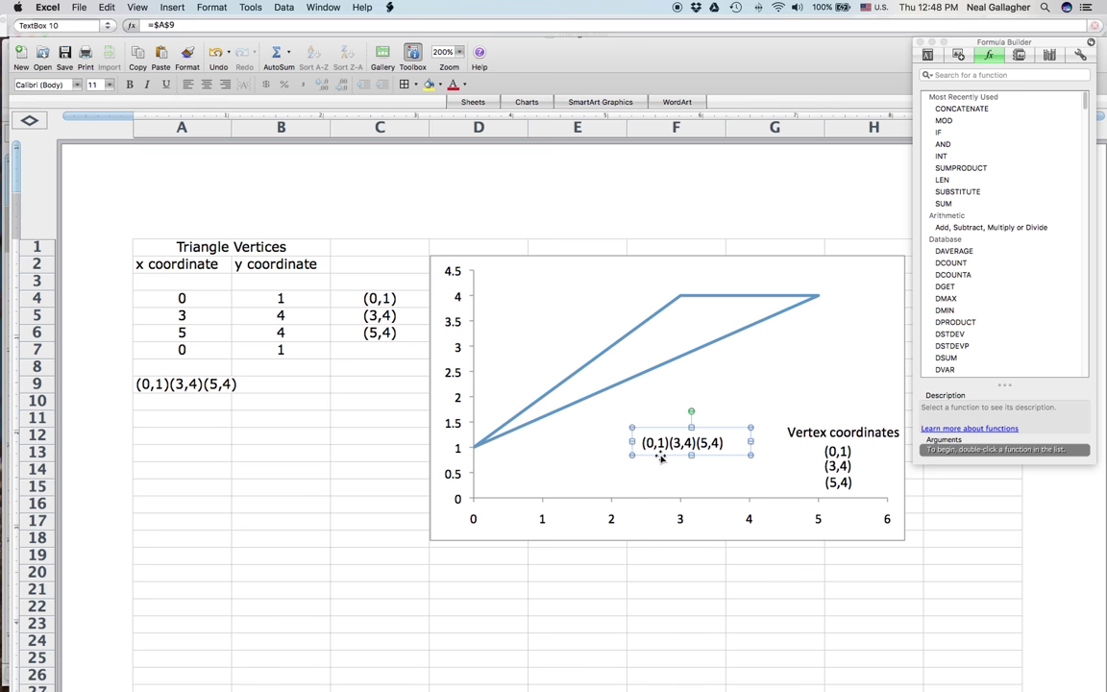
click(165, 384)
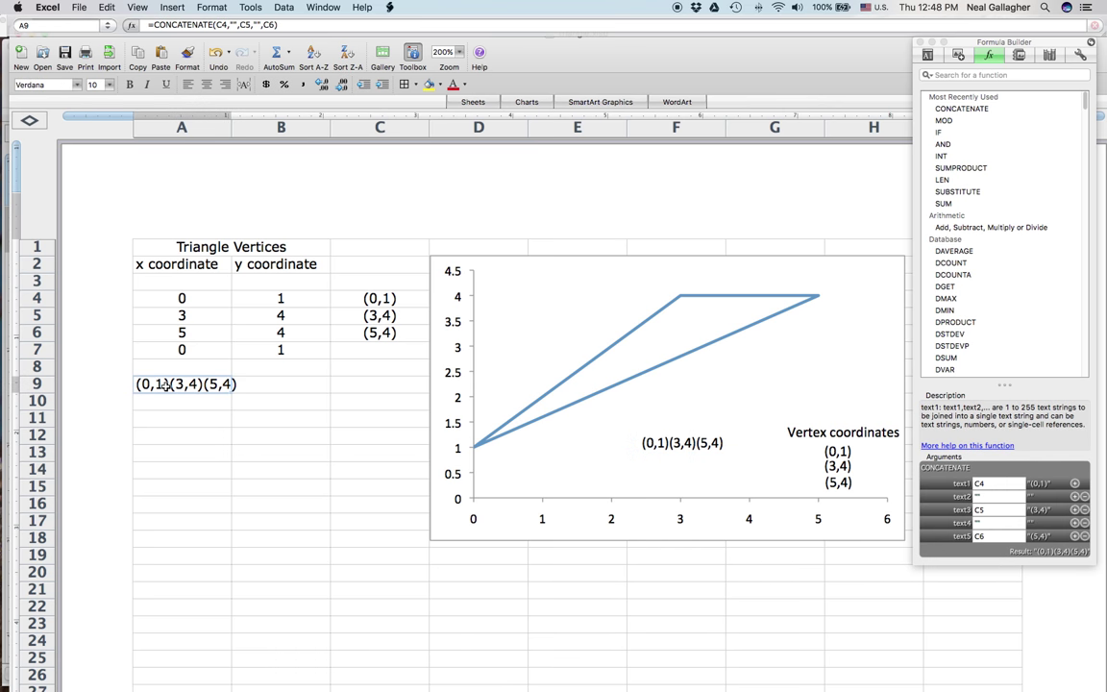
Insert Ctrl+Option+Return line breaks into both empty separators of A9's CONCATENATE formula
click(234, 26)
click(244, 25)
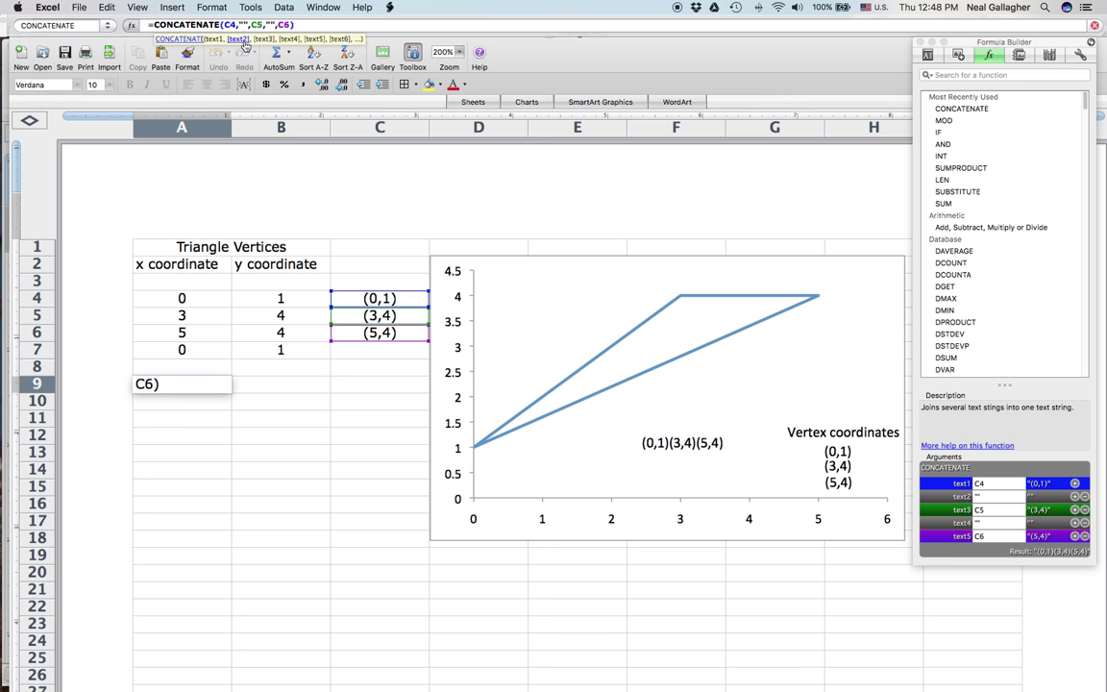
key(ctrl+alt+Return)
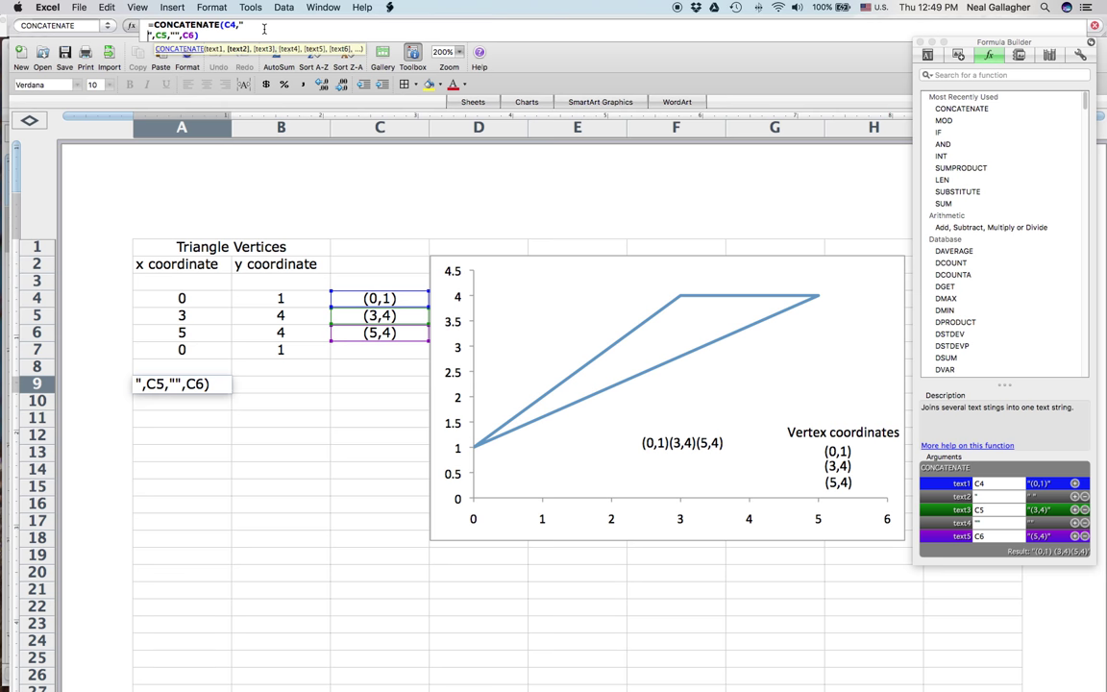
key(Return)
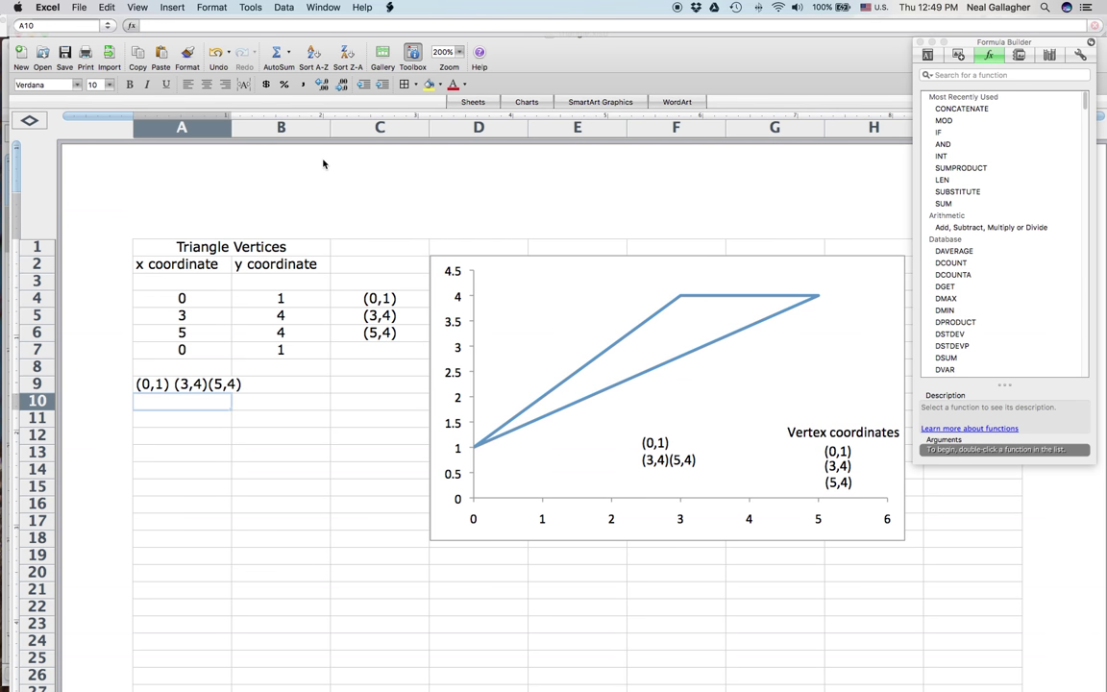
click(187, 384)
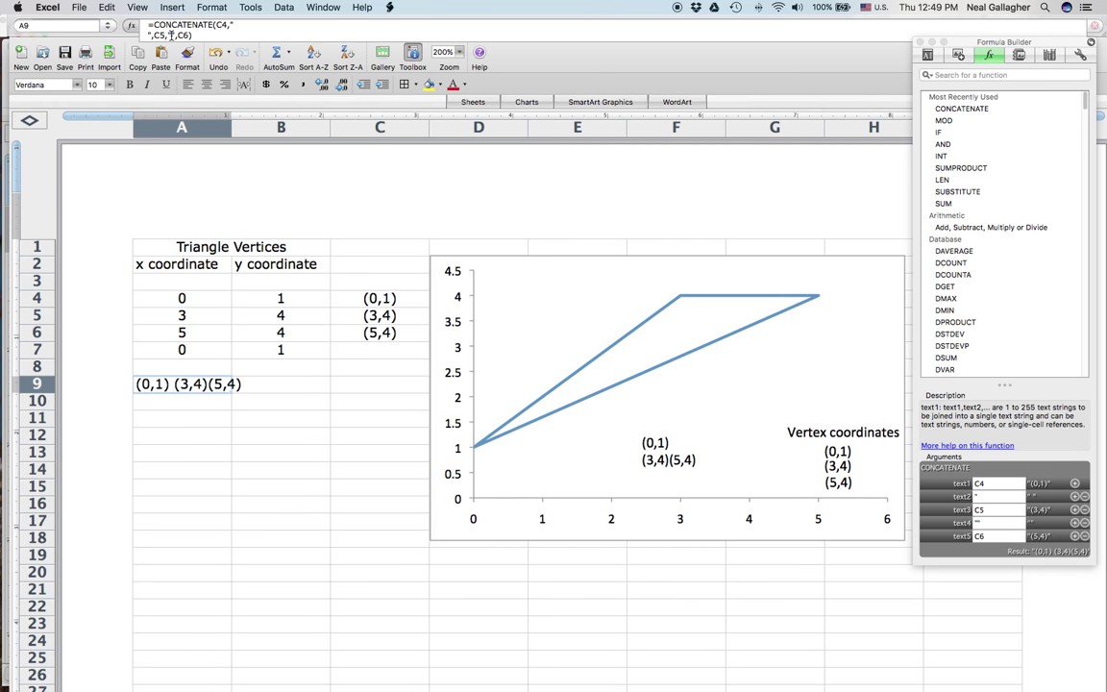
click(171, 35)
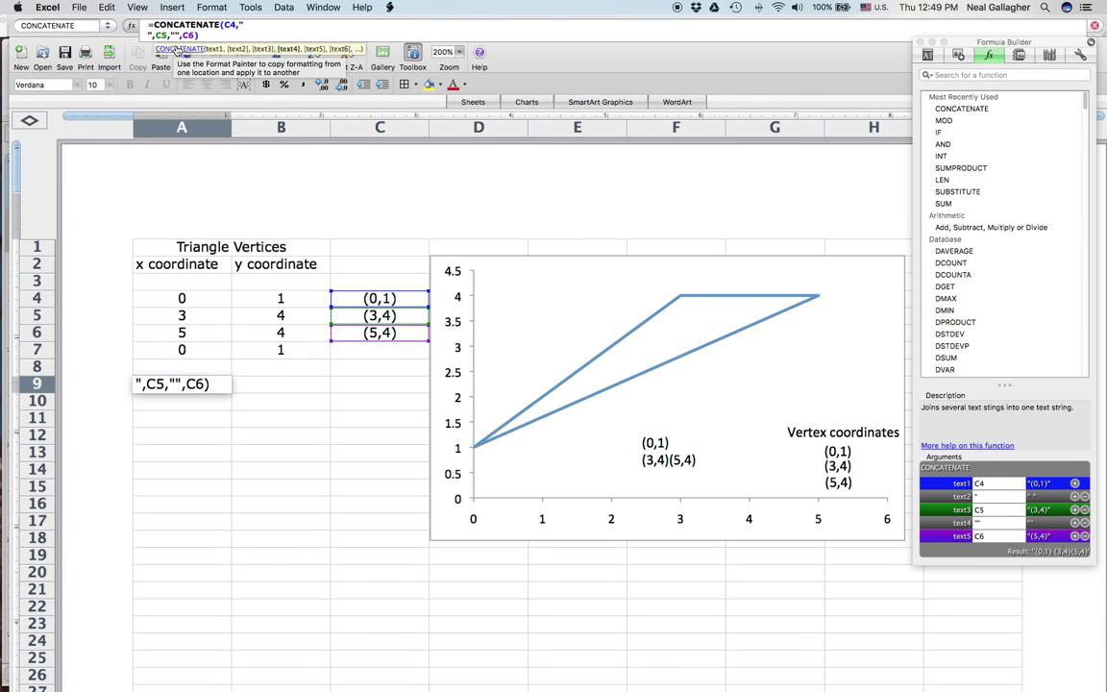
key(ctrl+alt+Return)
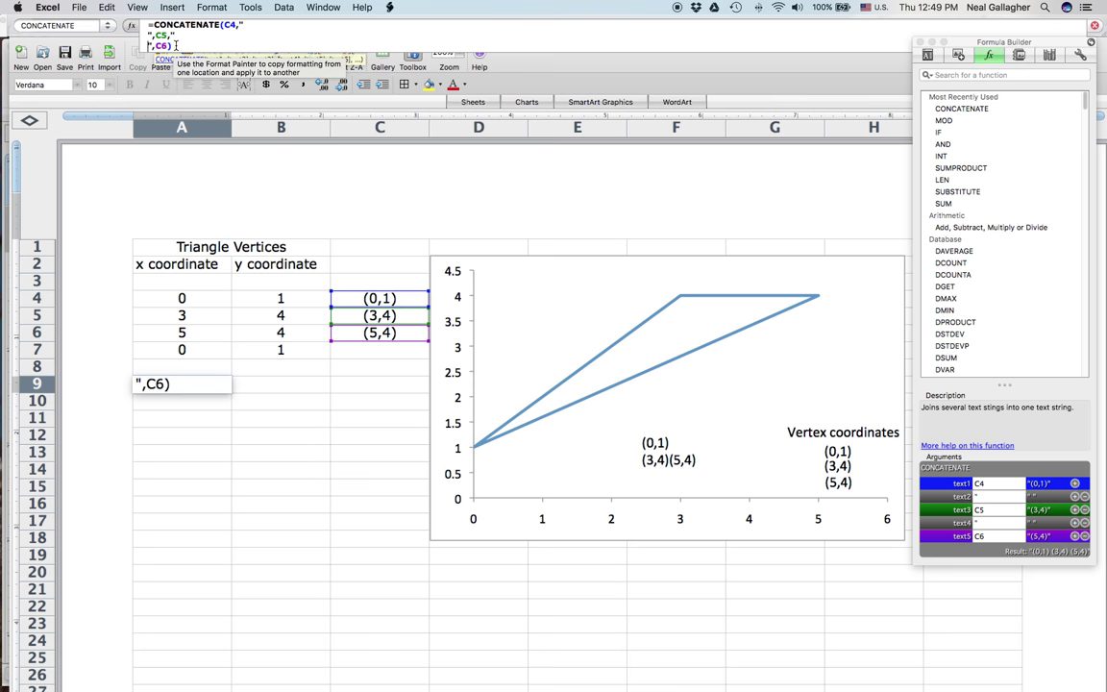
key(Return)
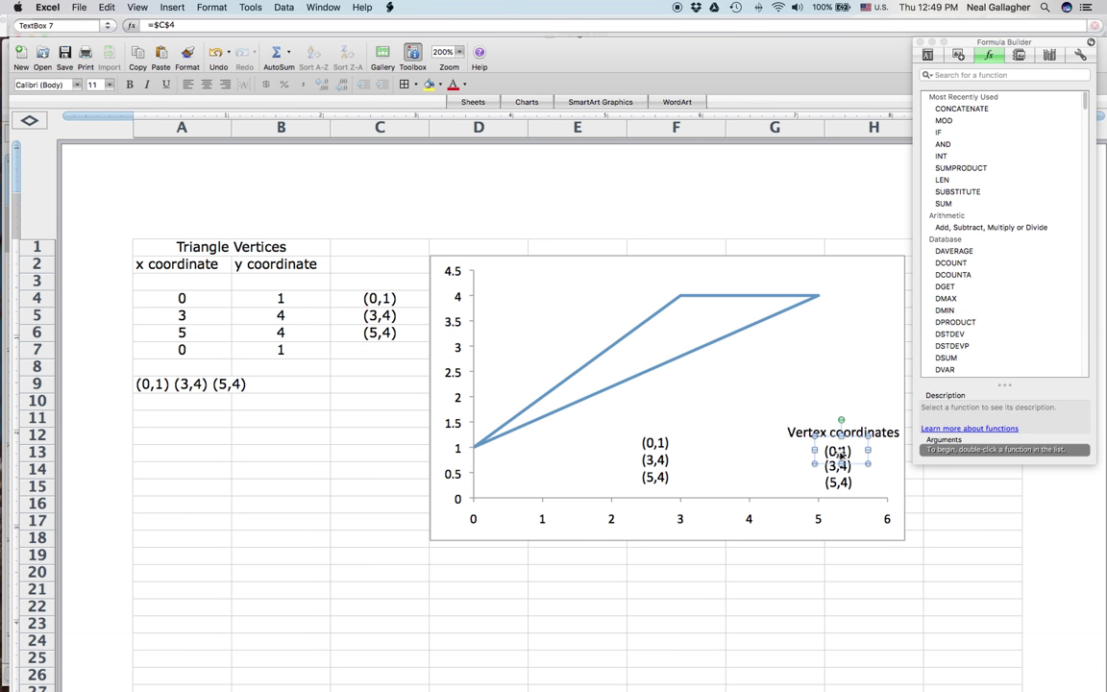
Delete the separate (0,1), (3,4) and (5,4) vertex text boxes from the chart
key(Escape)
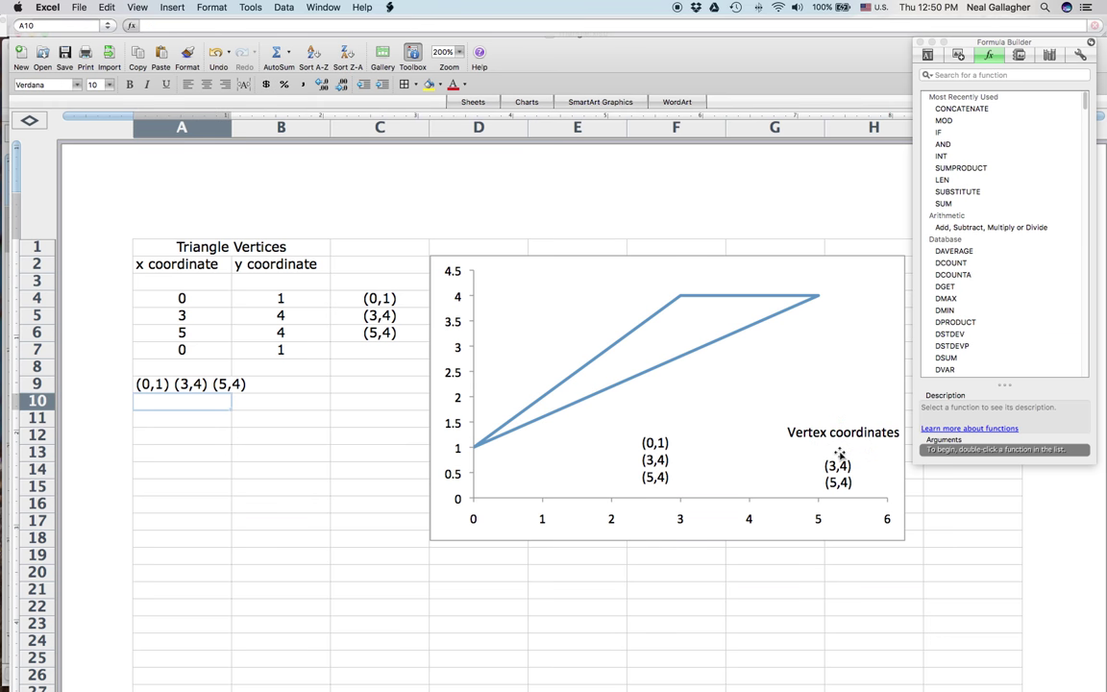
right_click(832, 468)
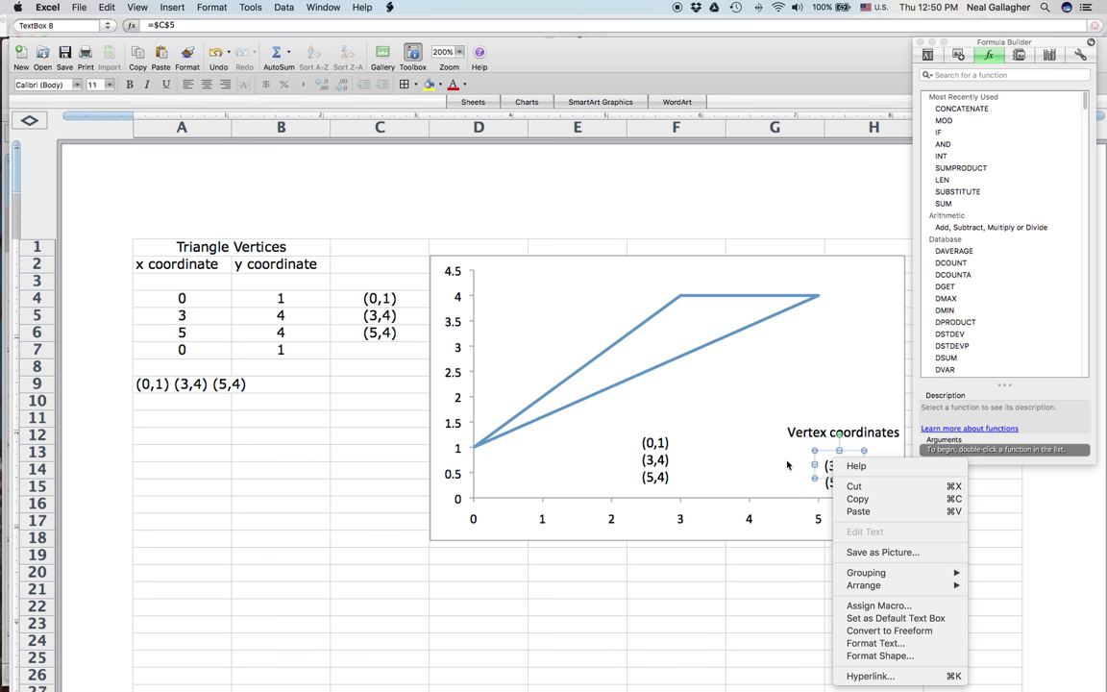
key(Escape)
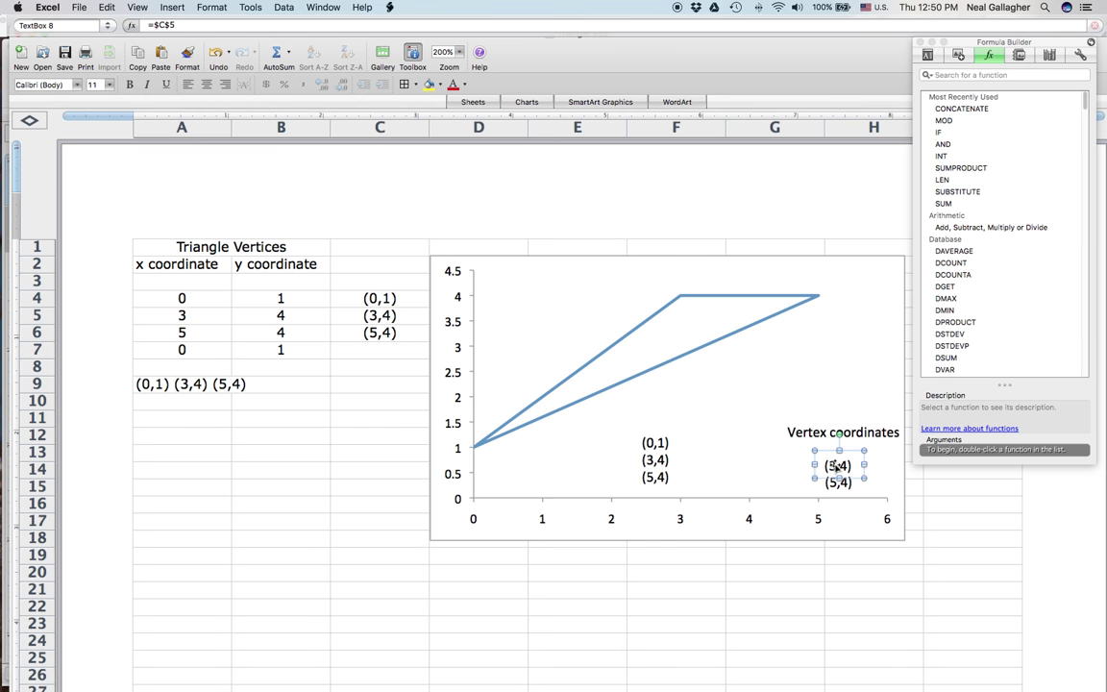
key(Delete)
click(838, 479)
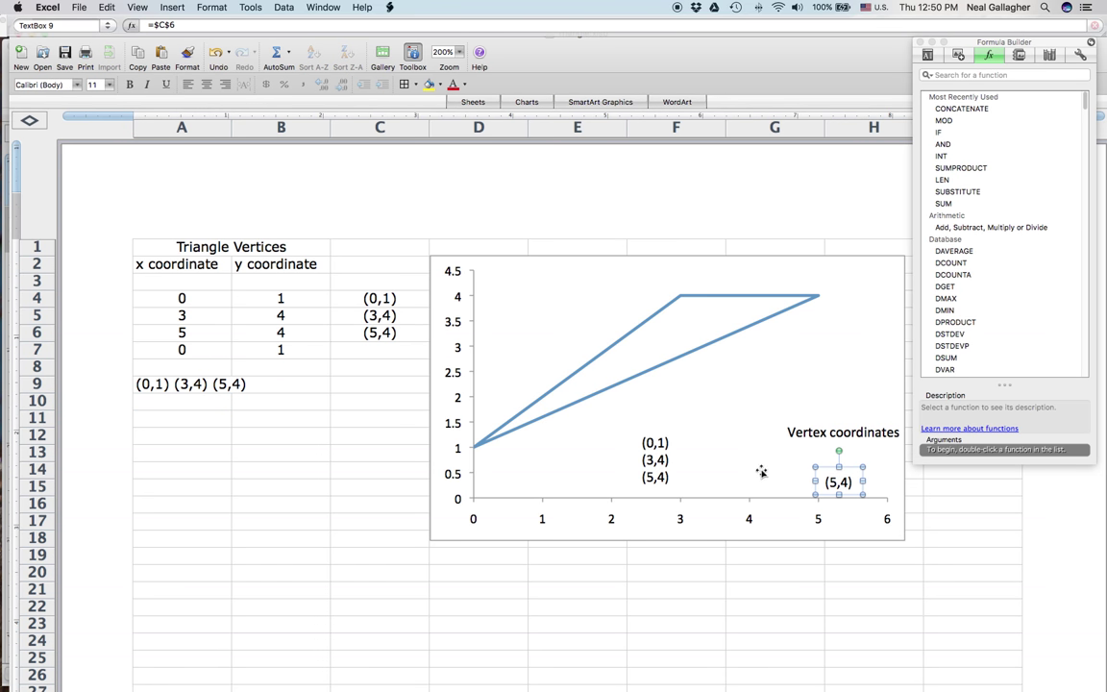
key(Delete)
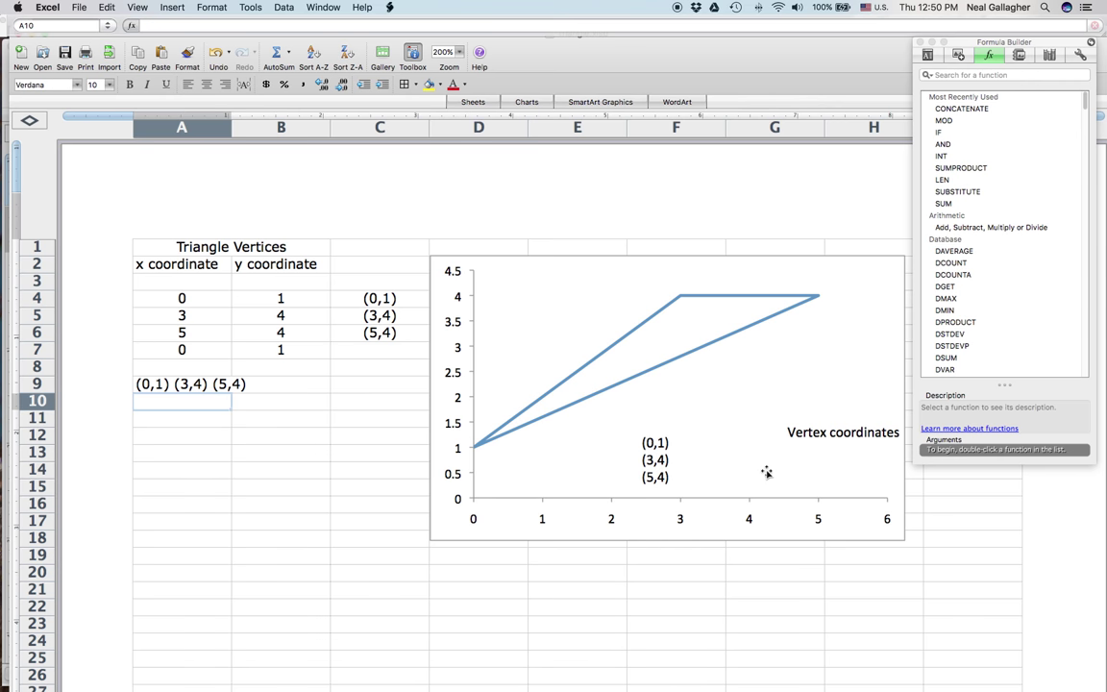
Shrink the stacked A9-linked text box and drag it just below 'Vertex coordinates'
click(654, 459)
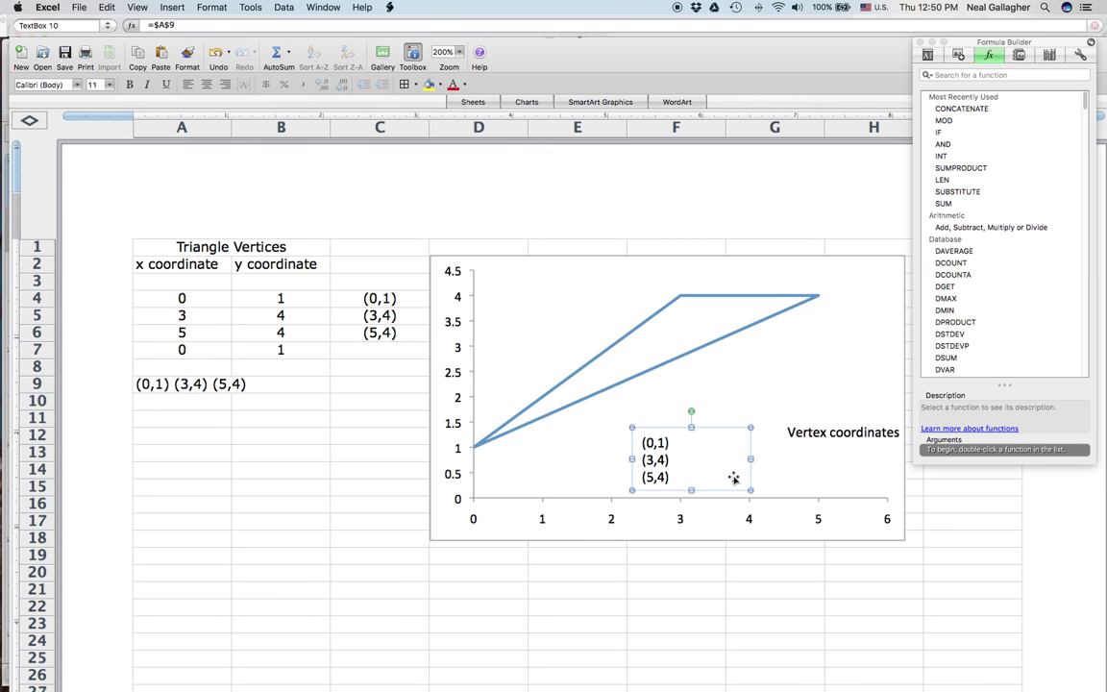
drag(751, 459, 839, 474)
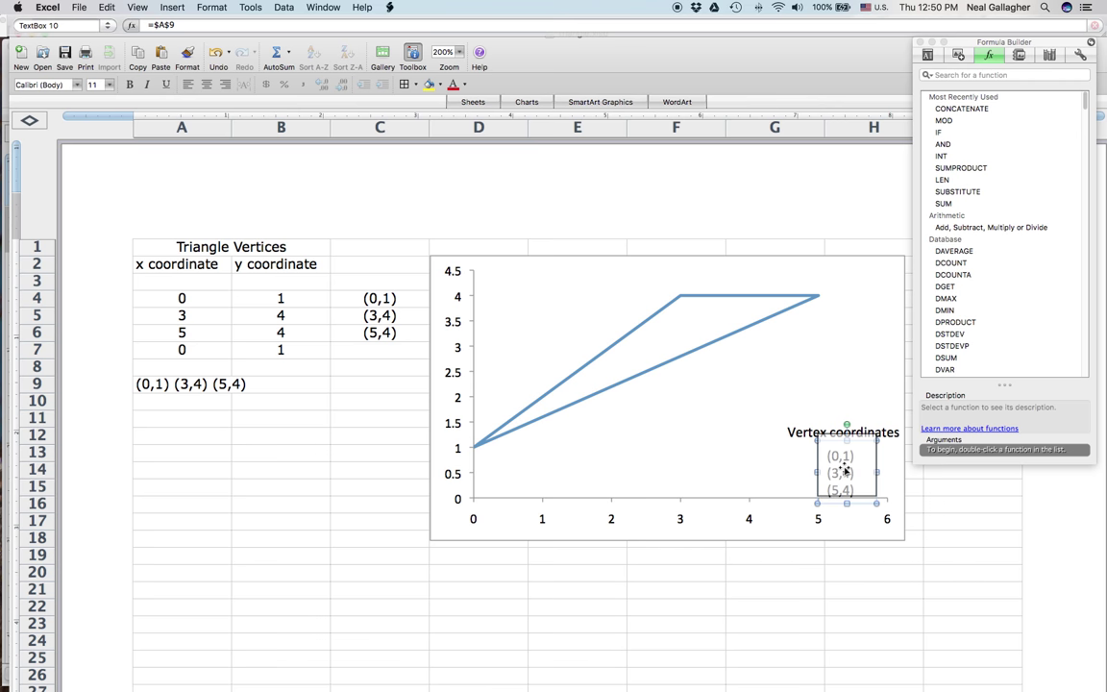
drag(843, 474, 843, 466)
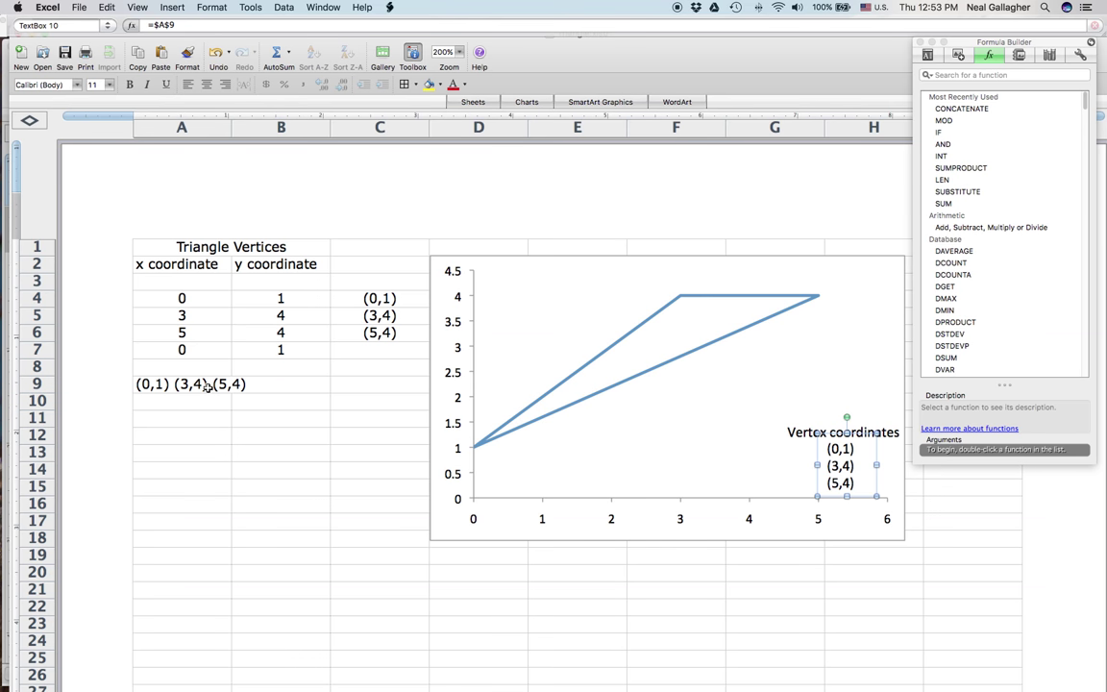
click(254, 386)
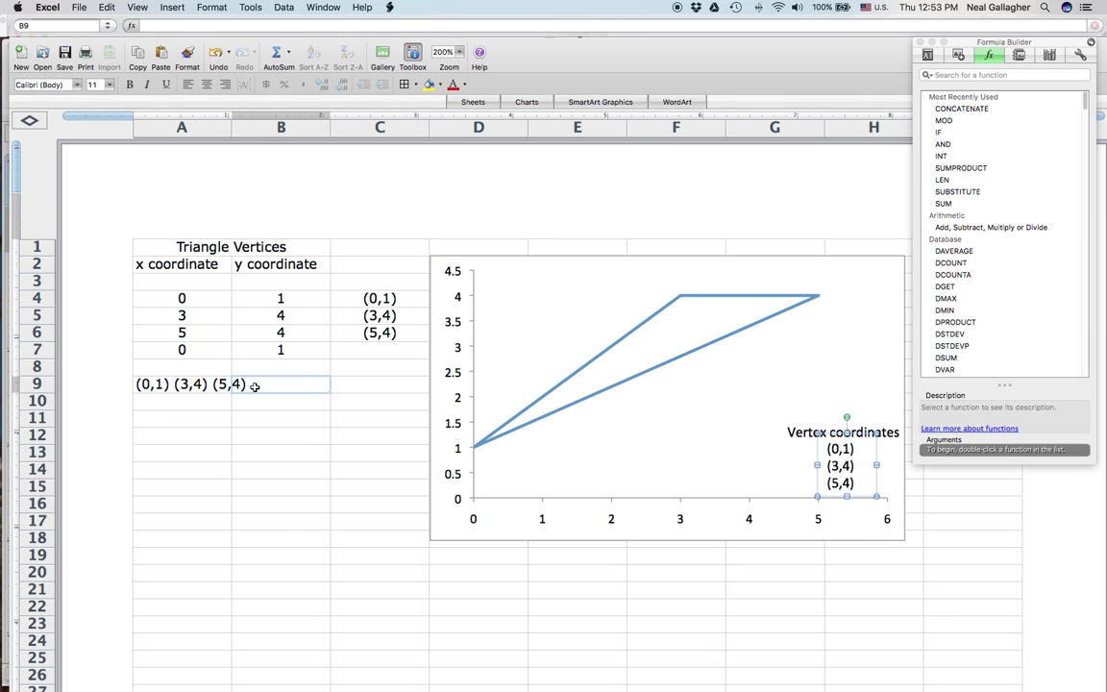
click(159, 387)
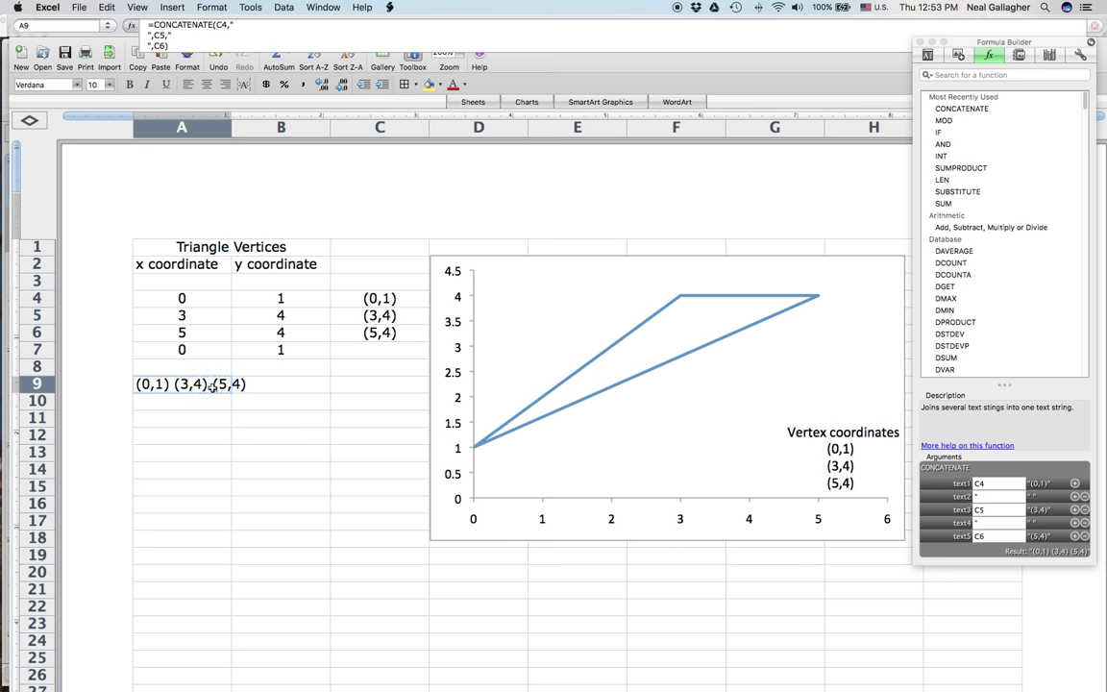
shift+click(291, 389)
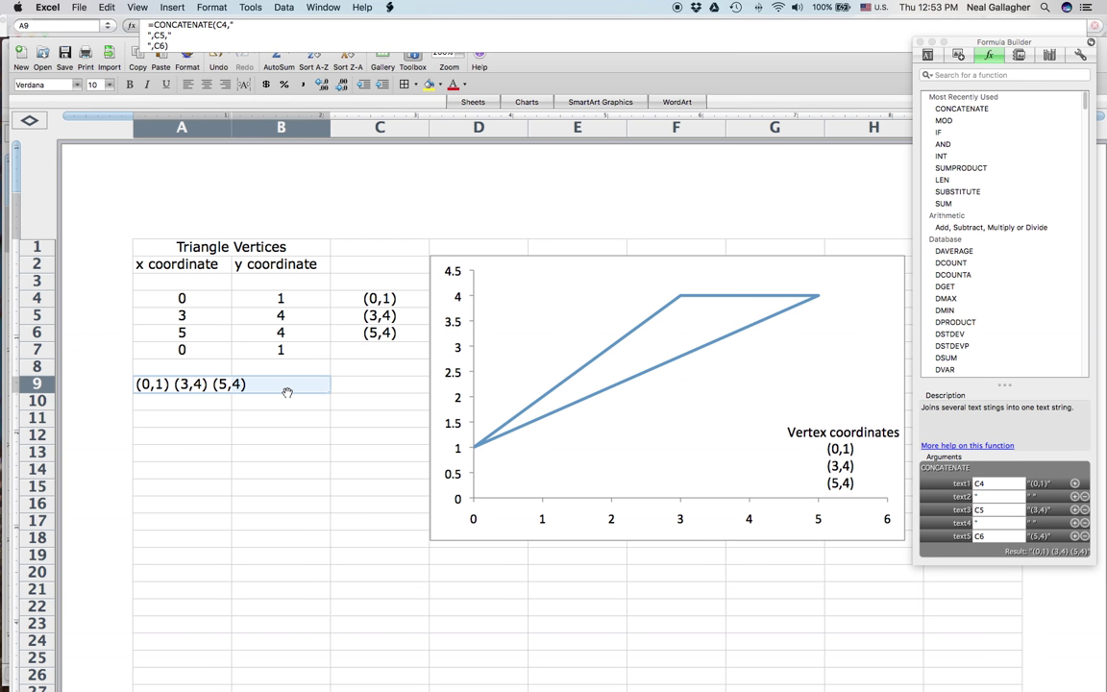
click(220, 12)
click(222, 27)
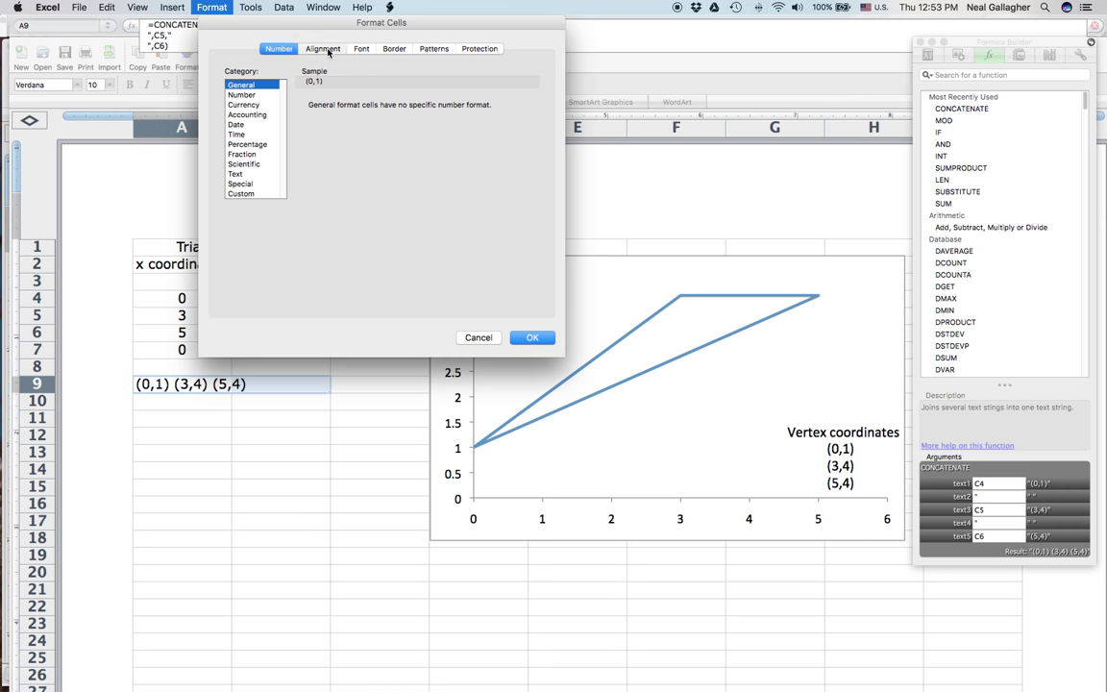
click(298, 49)
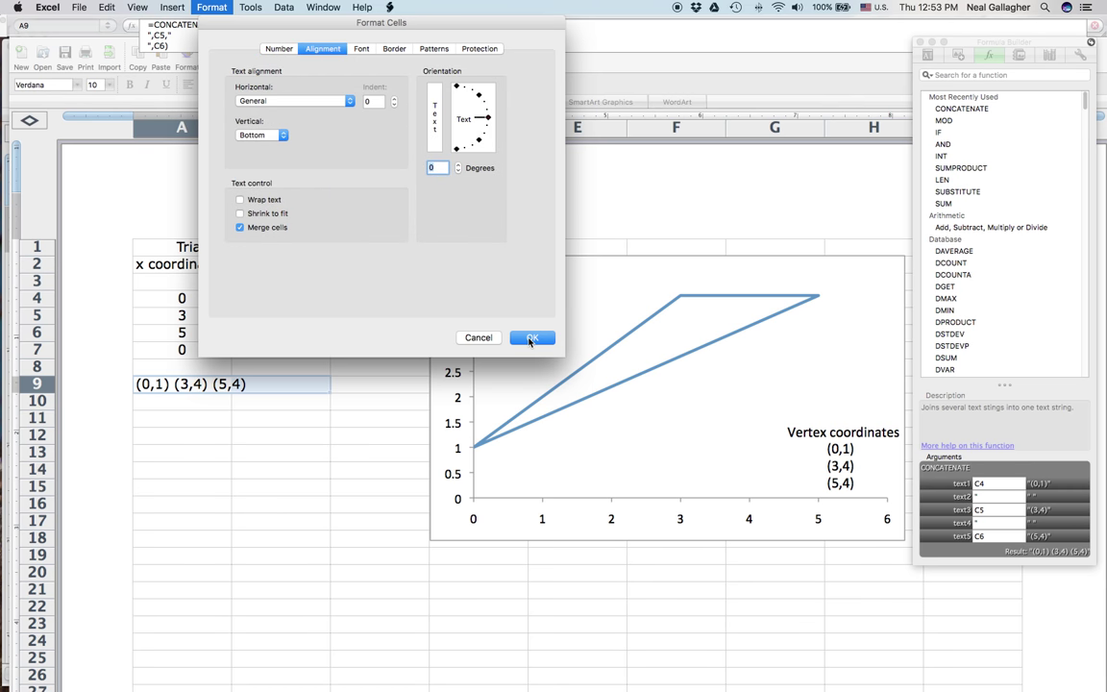
click(529, 338)
right_click(273, 384)
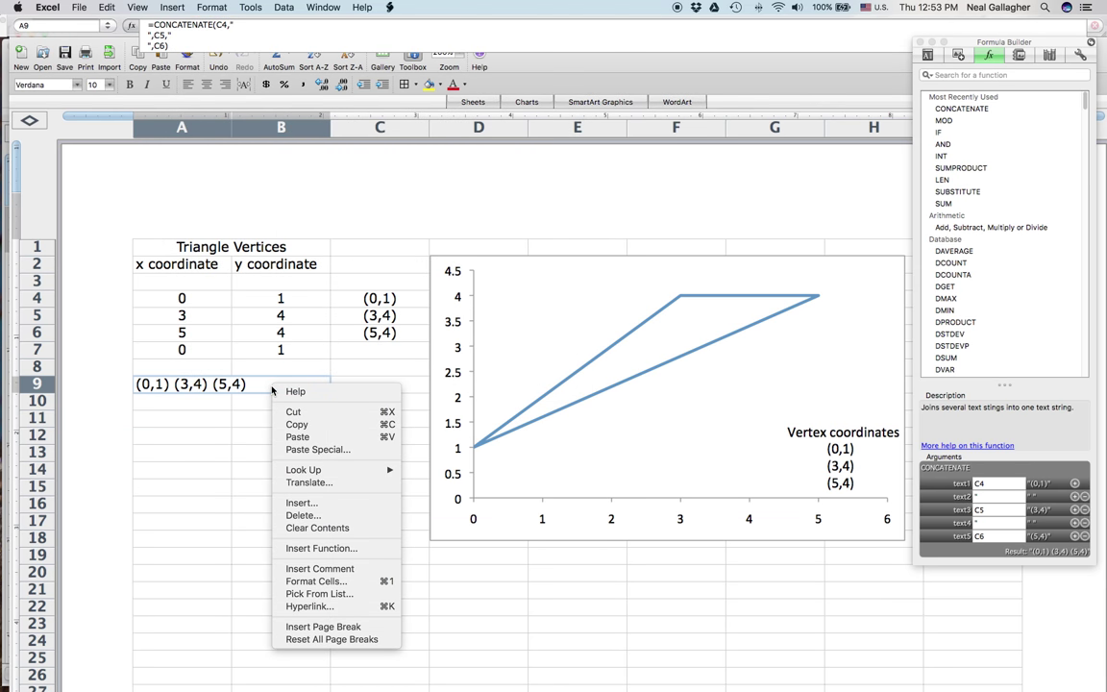
right_click(259, 385)
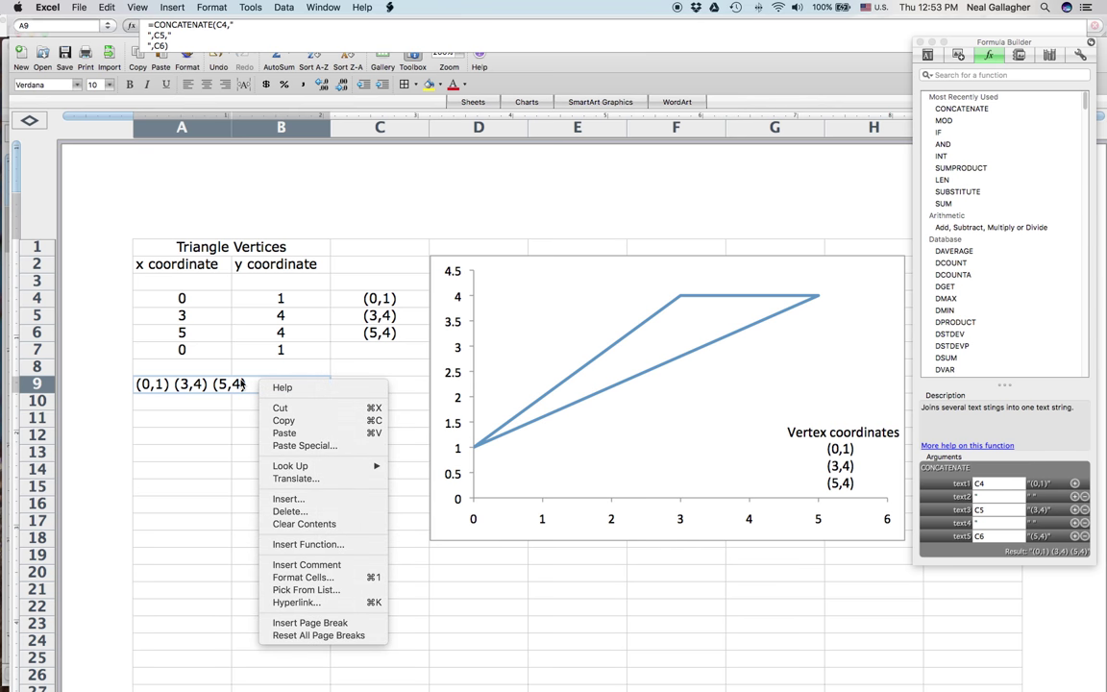
click(259, 385)
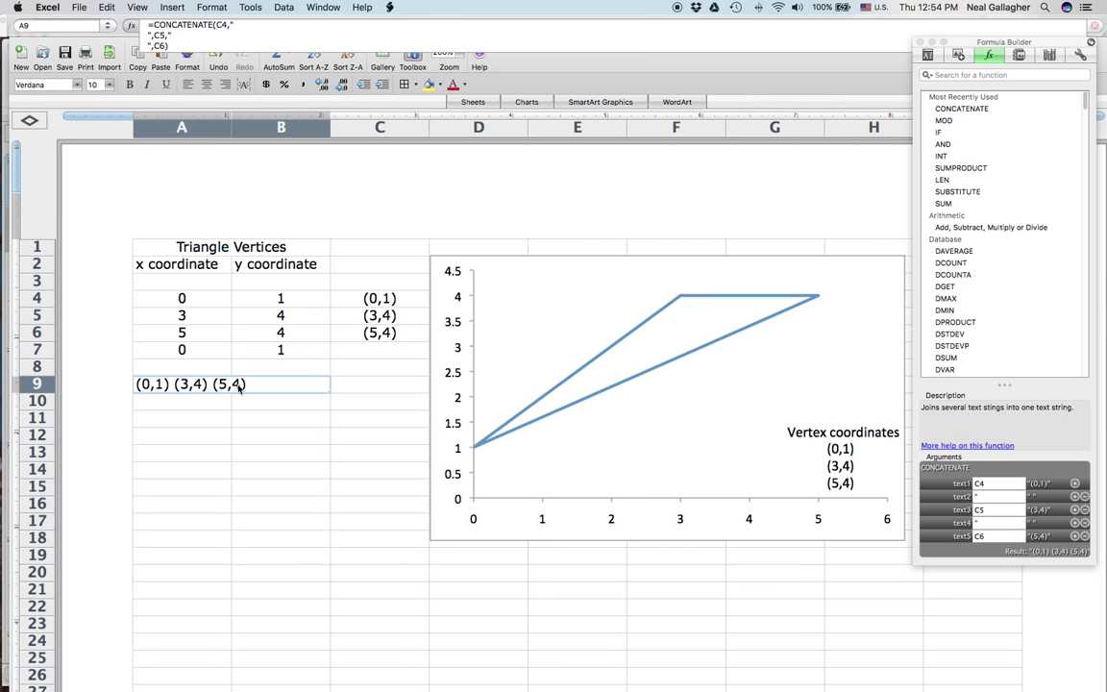
Open A9's formula in-cell, select all three lines, and toggle the font colour palette unchanged
double_click(248, 385)
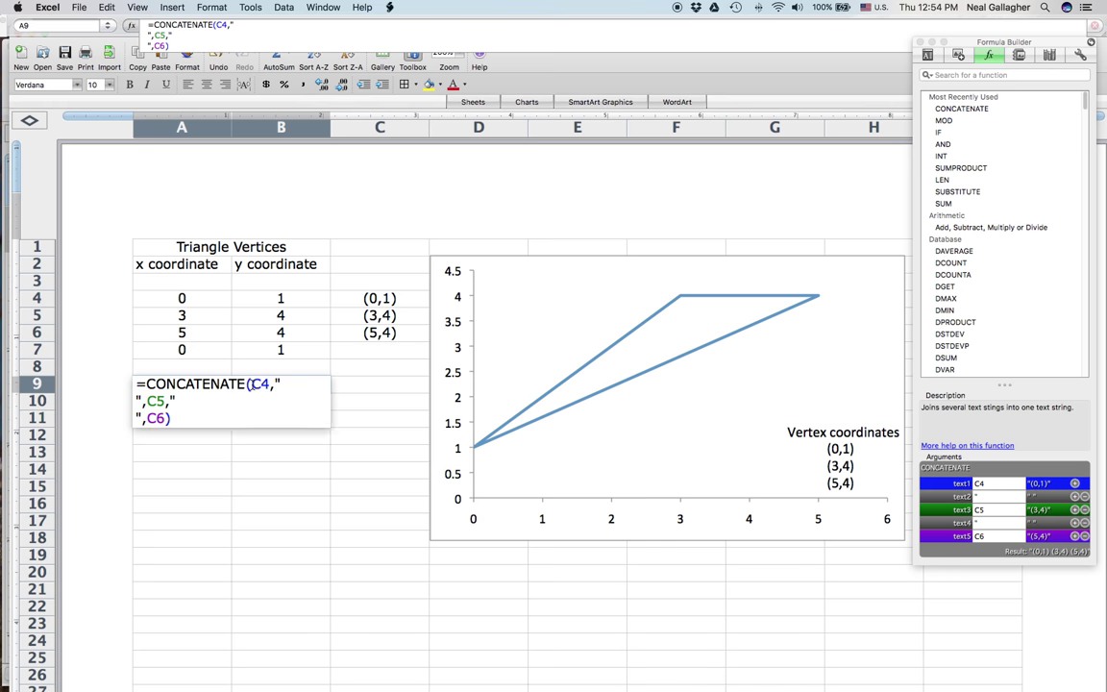
drag(215, 408, 131, 387)
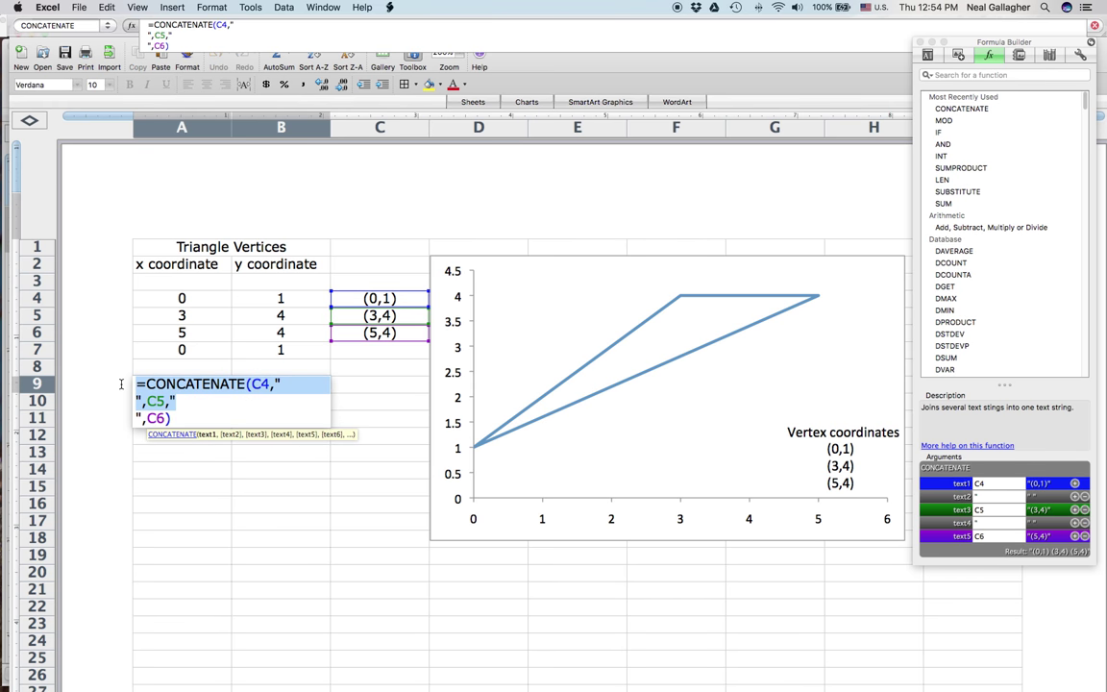
click(168, 419)
drag(168, 420, 116, 384)
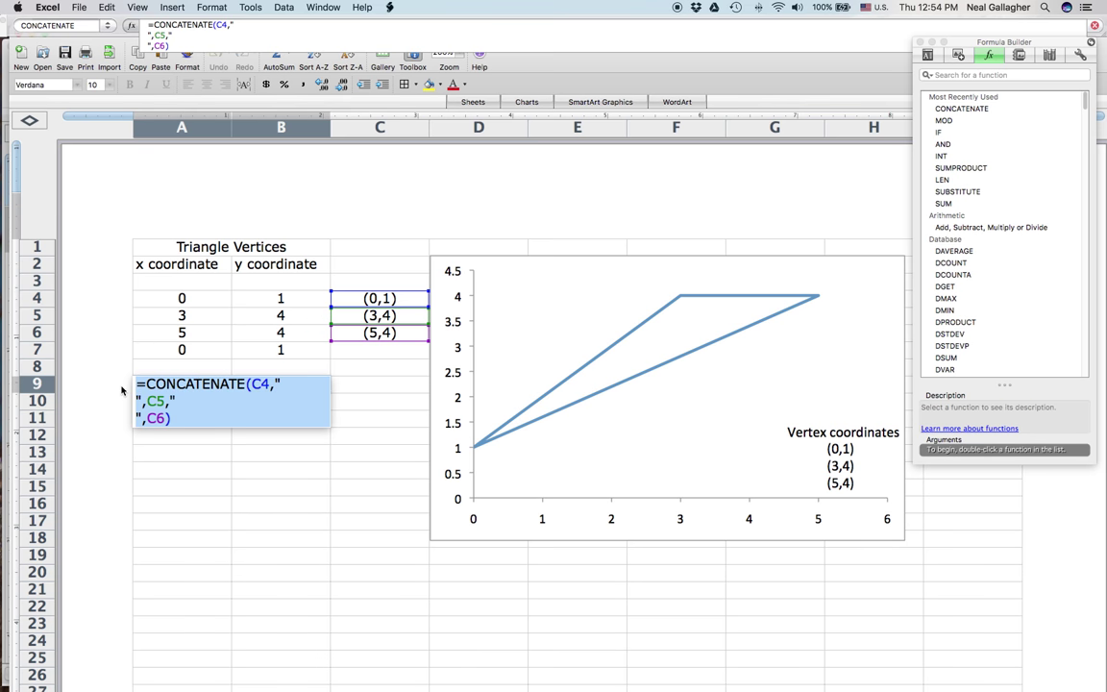
click(465, 87)
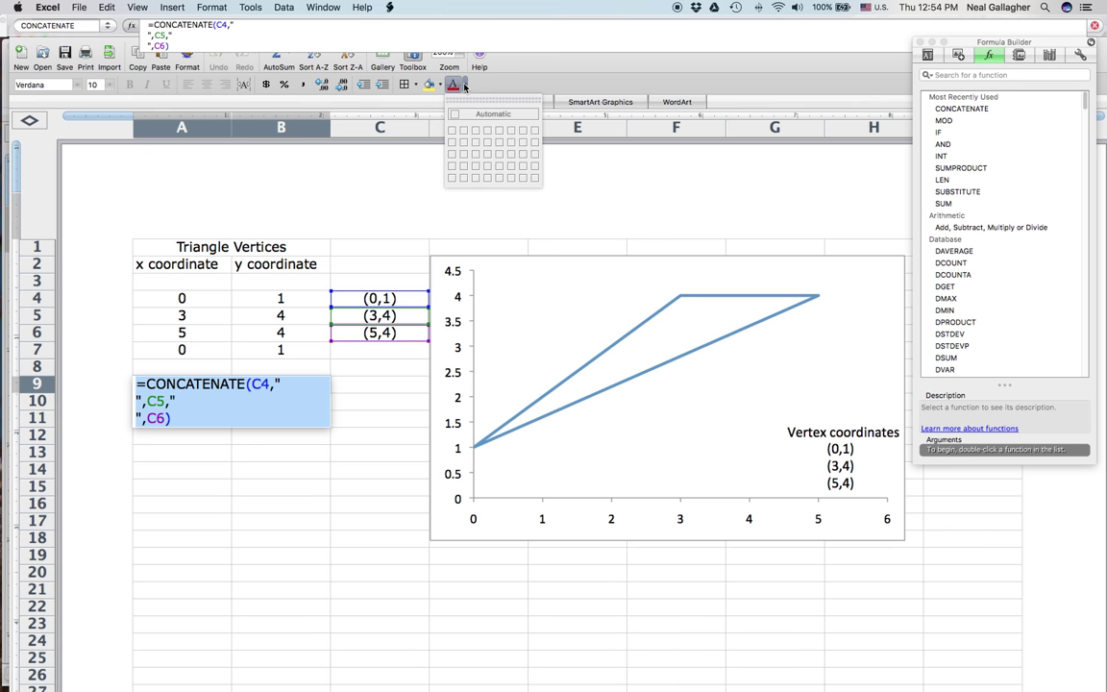
click(465, 86)
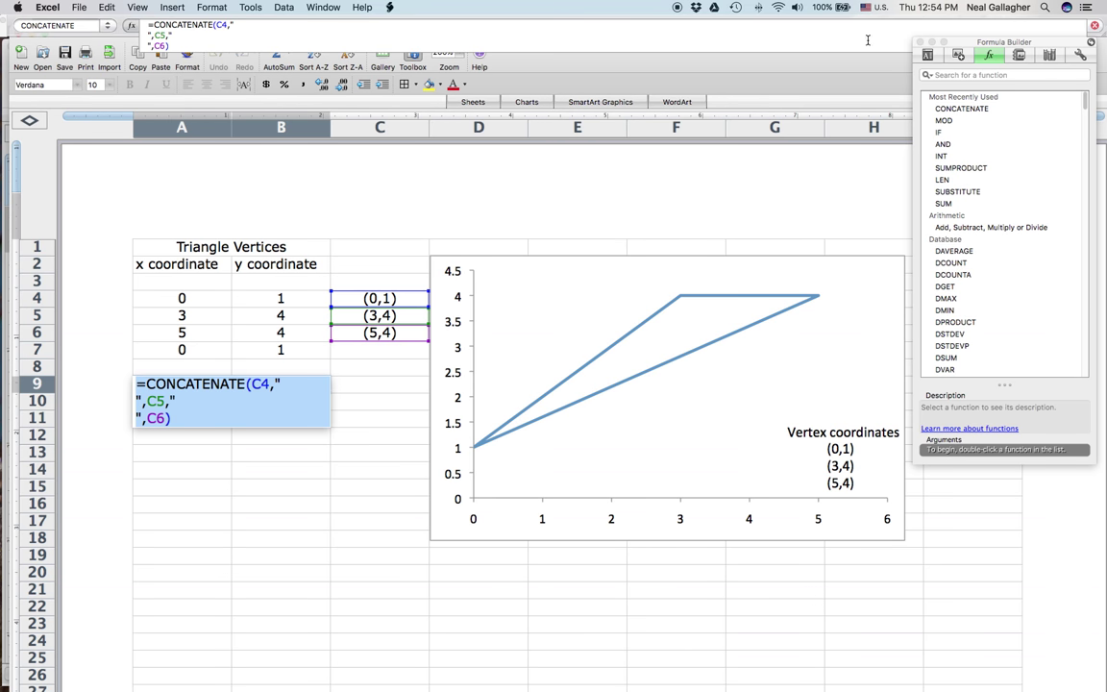
Close the Formula Builder and commit A9's formula unchanged after briefly adding a B7 reference
click(920, 43)
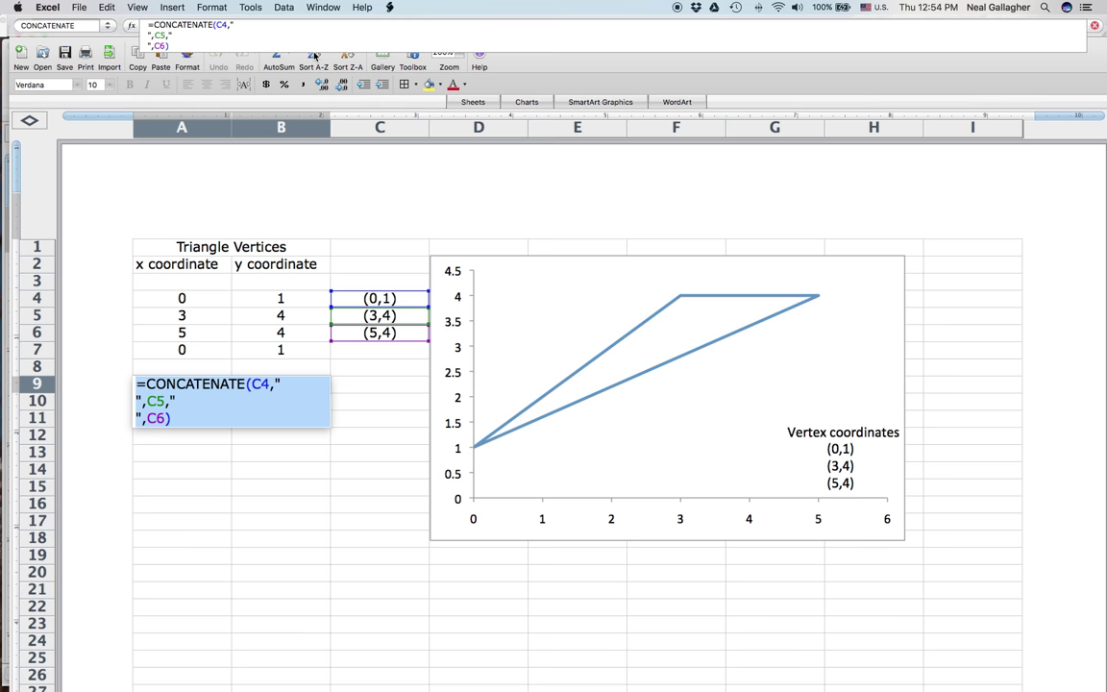
click(278, 418)
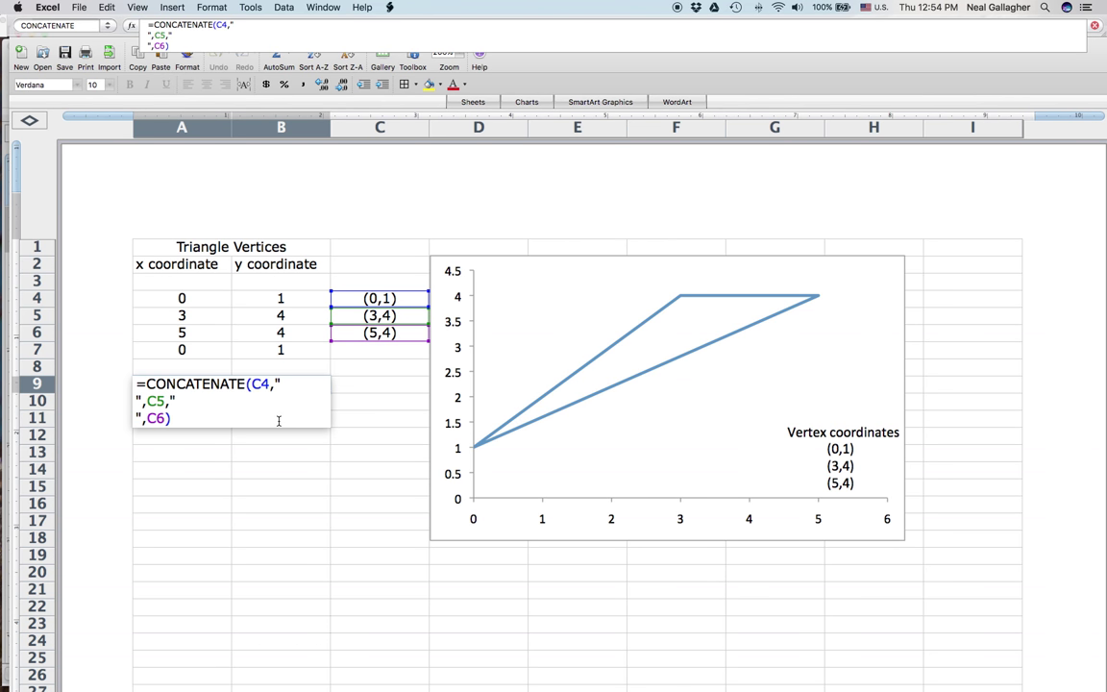
text(+)
click(295, 352)
key(BackSpace)
key(BackSpace)
key(Return)
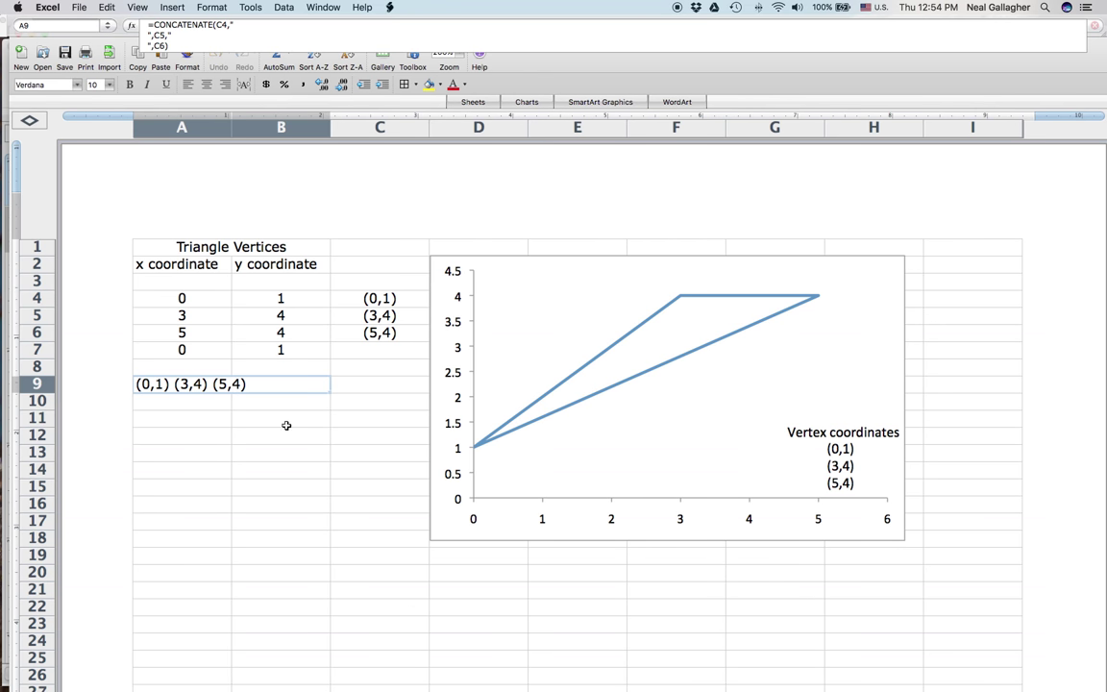
click(287, 423)
Dismiss the font colour palette and cancel a stray A14 edit to A9's formula
click(464, 84)
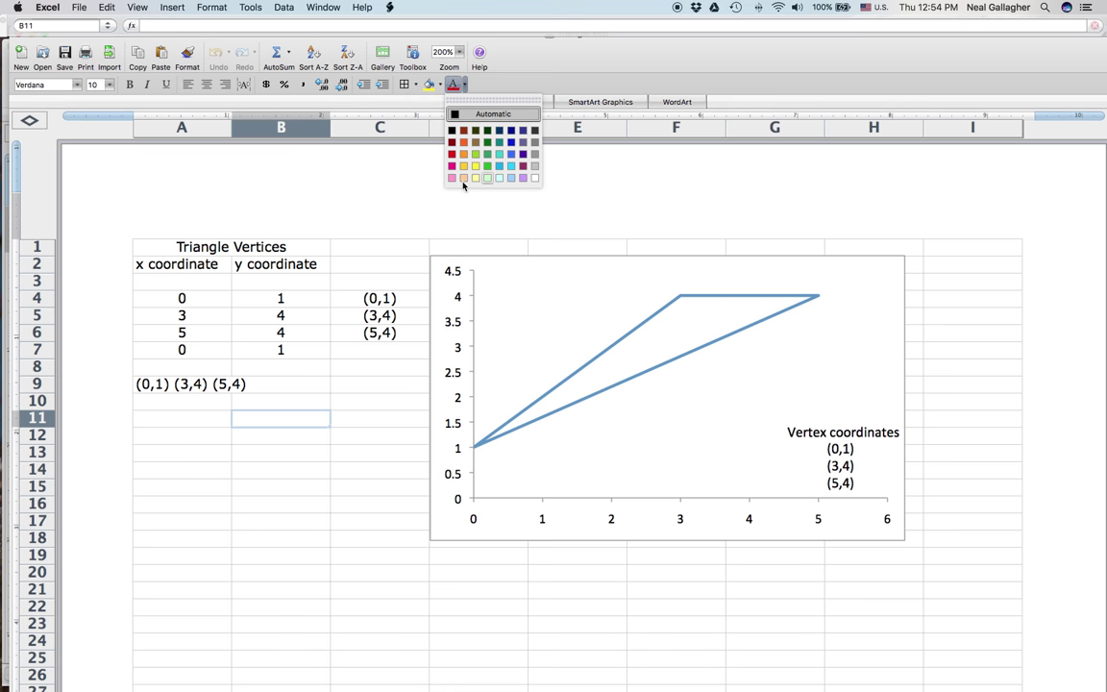
click(255, 382)
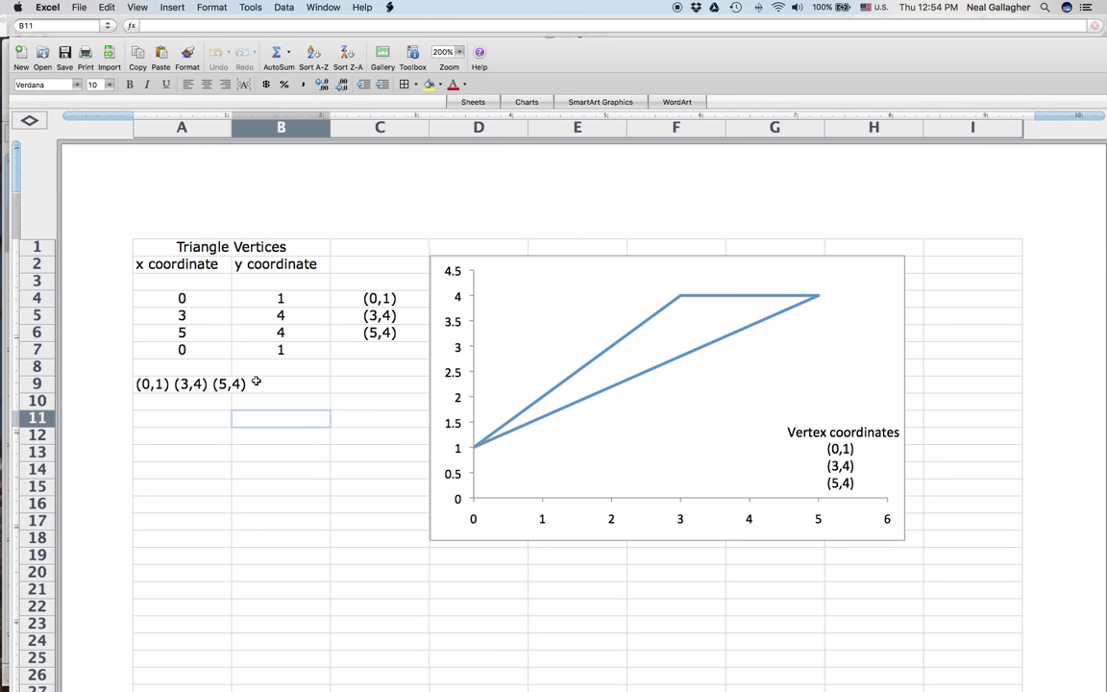
key(Up)
key(Up)
key(Left)
key(ctrl+u)
click(252, 384)
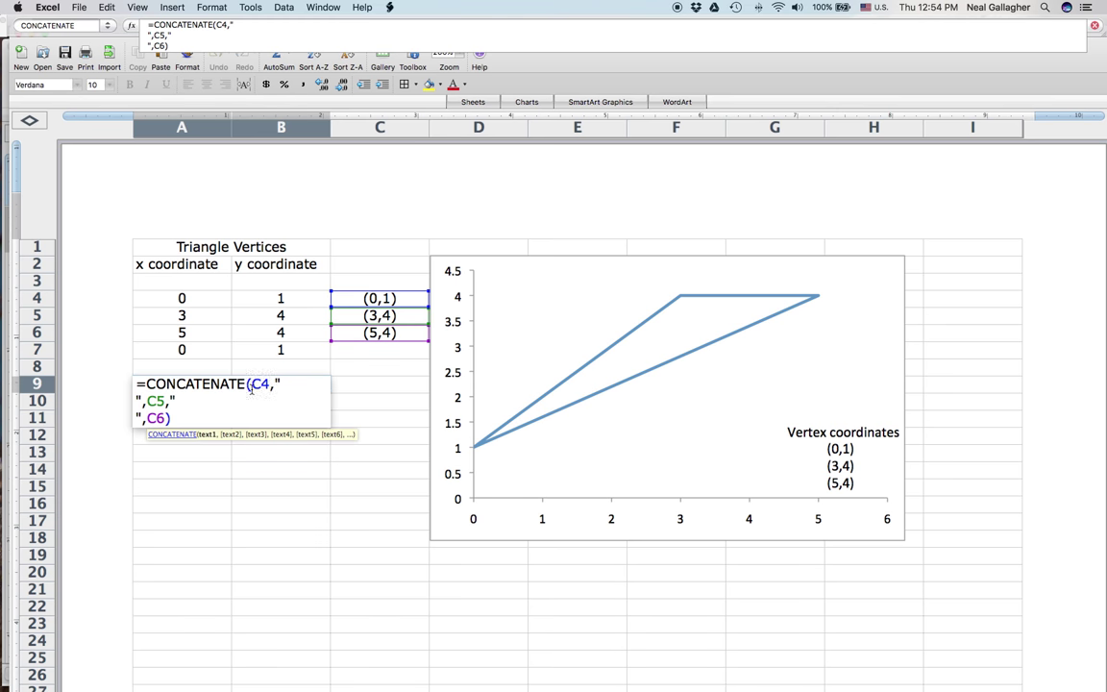
click(196, 476)
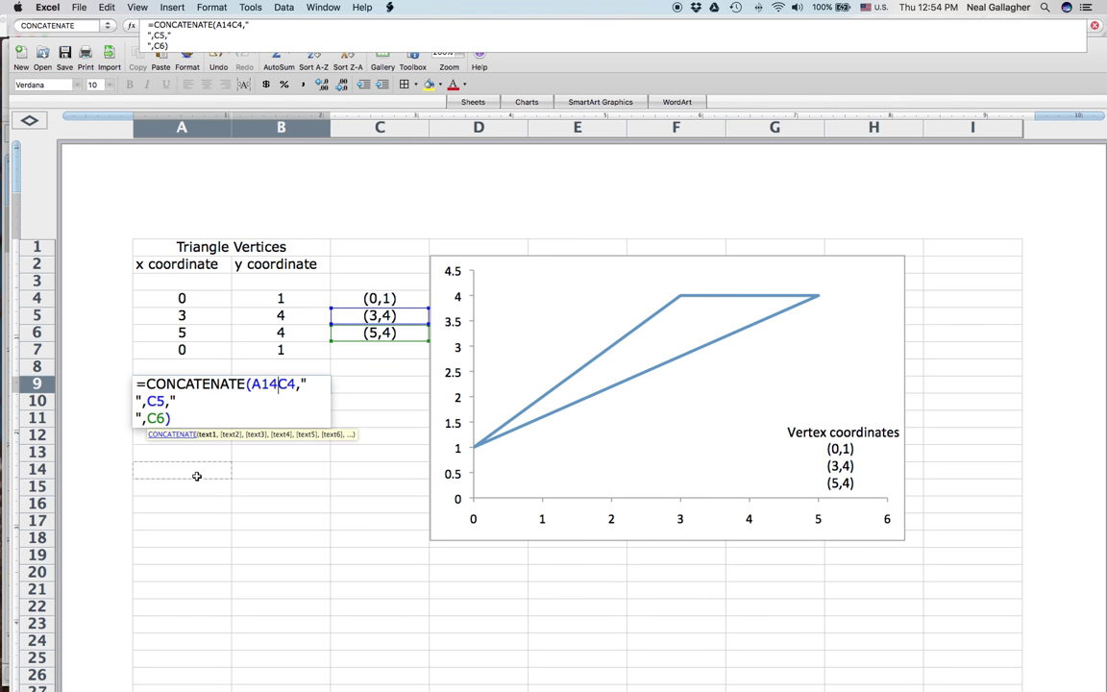
key(Escape)
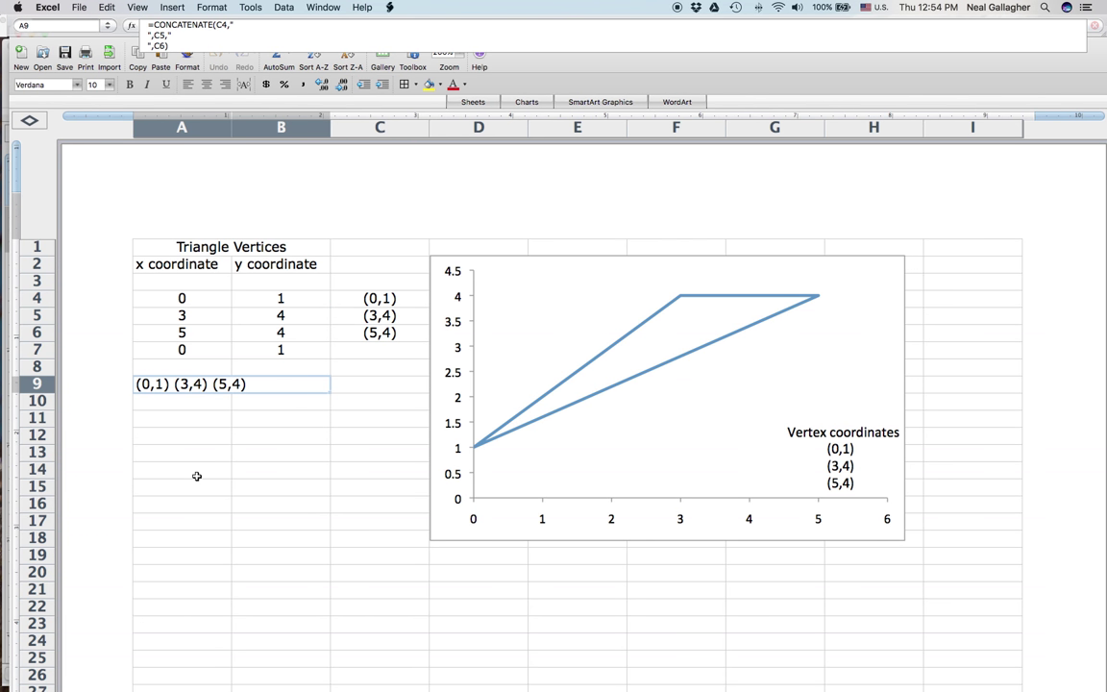
Reopen A9's CONCATENATE formula in-cell with its full text selected, and move the window down
double_click(269, 385)
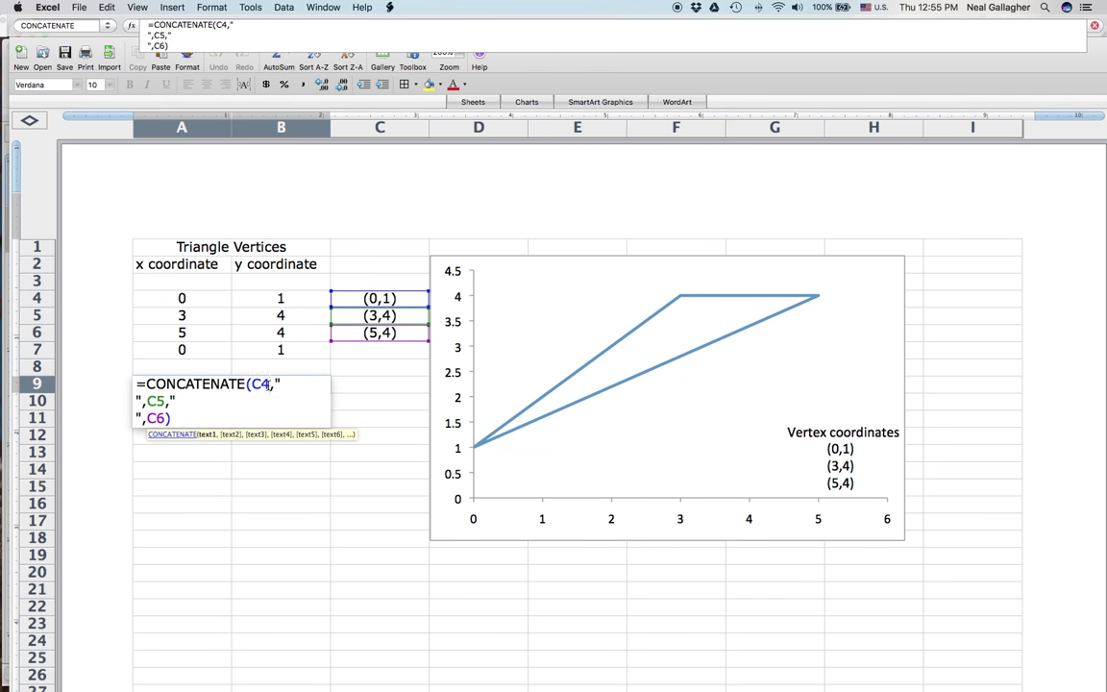
drag(171, 418, 117, 381)
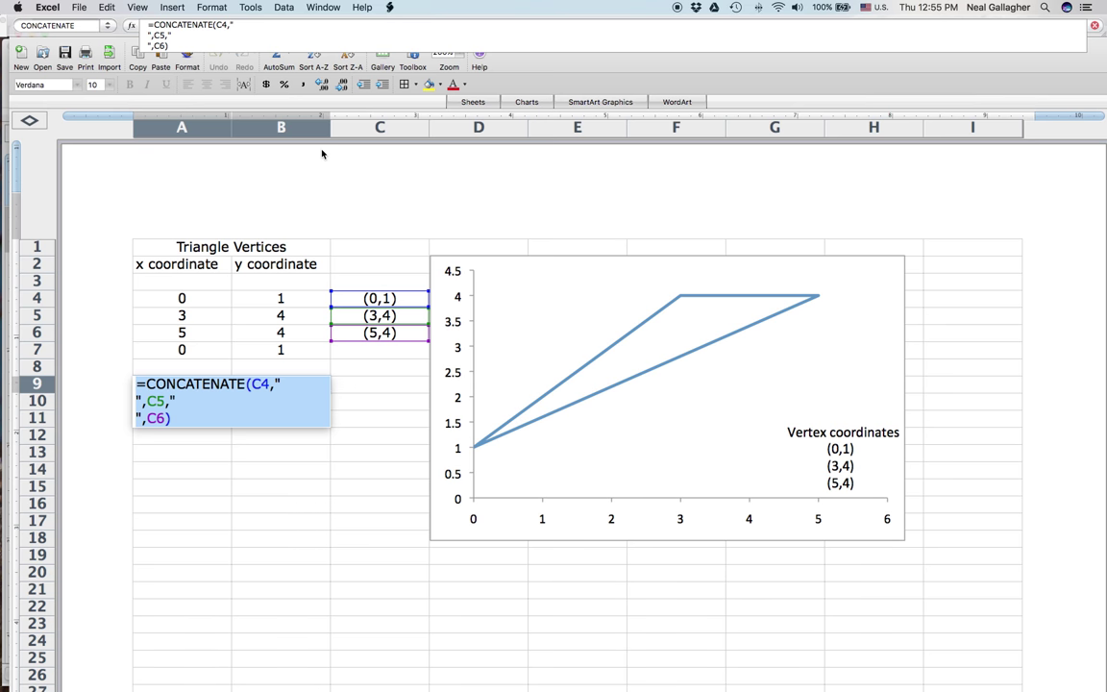
click(419, 84)
click(429, 83)
drag(497, 89, 496, 124)
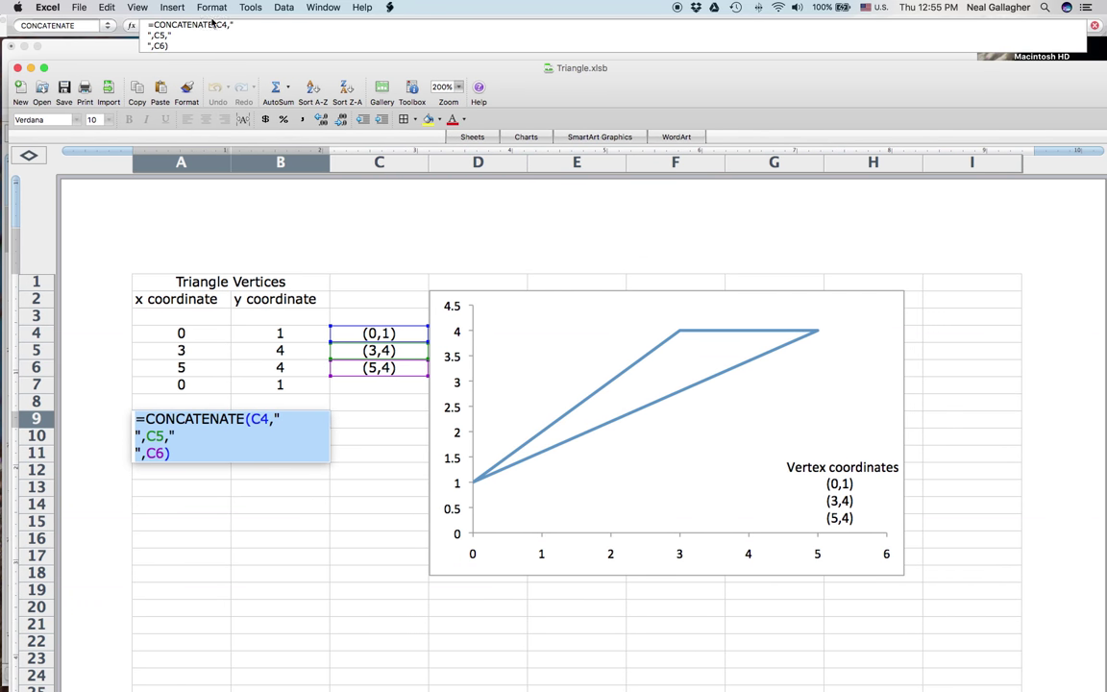
Open Formula Builder via AutoSum > More Functions, commit A9, and select C4 to see its CONCATENATE arguments
click(261, 9)
mouse_move(323, 9)
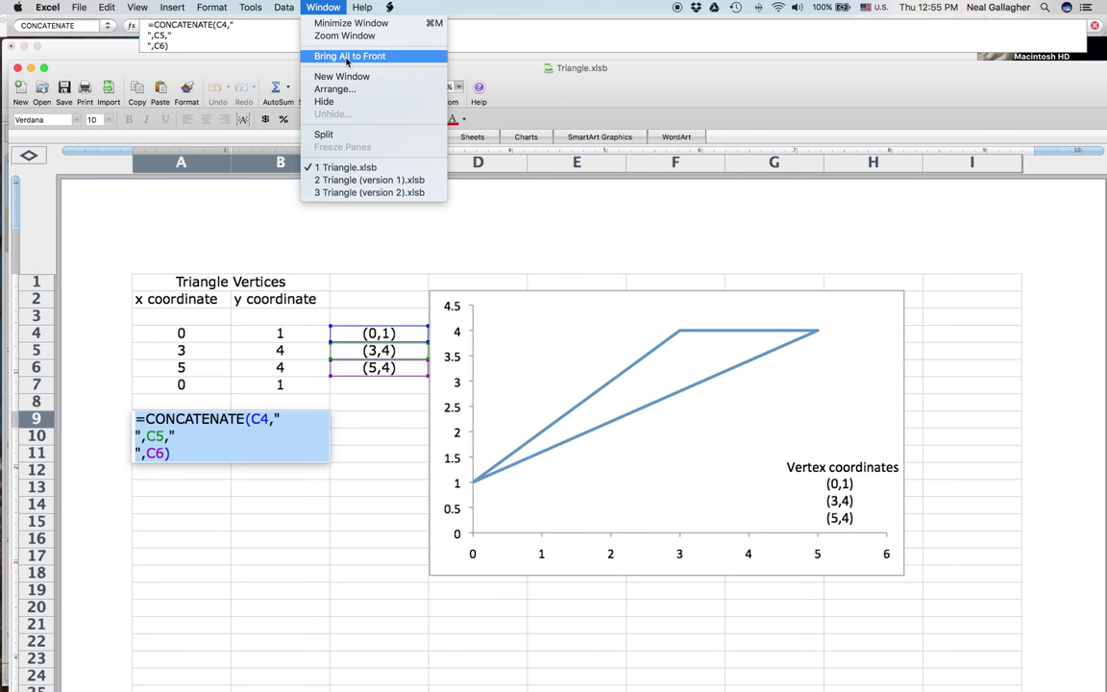
click(496, 70)
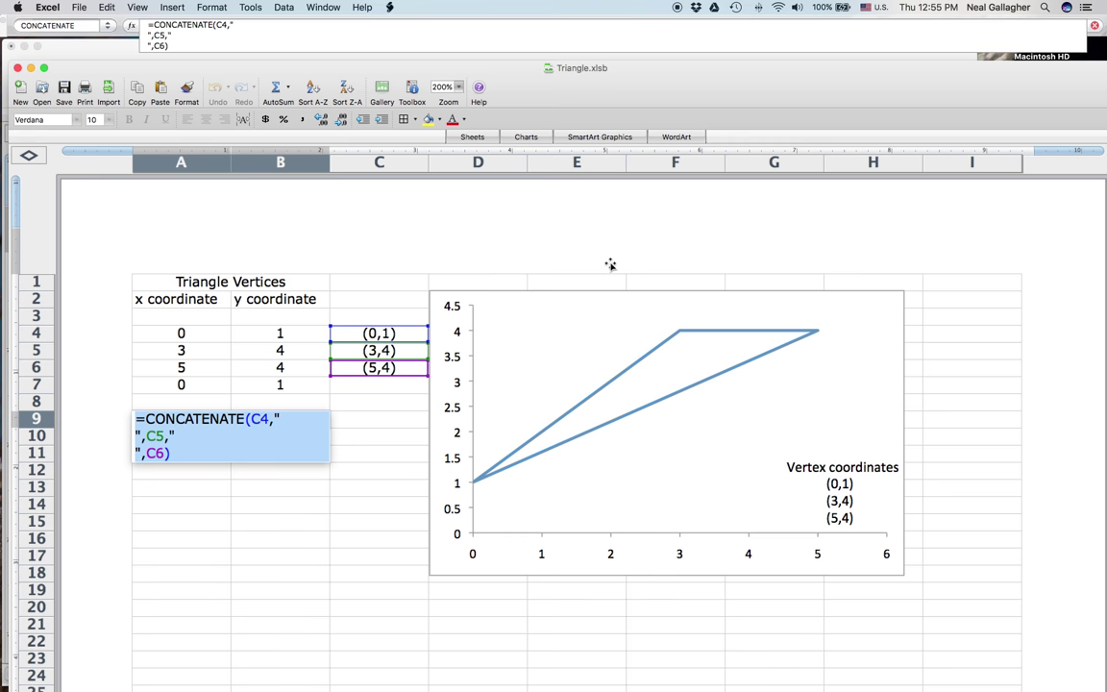
click(274, 86)
click(298, 219)
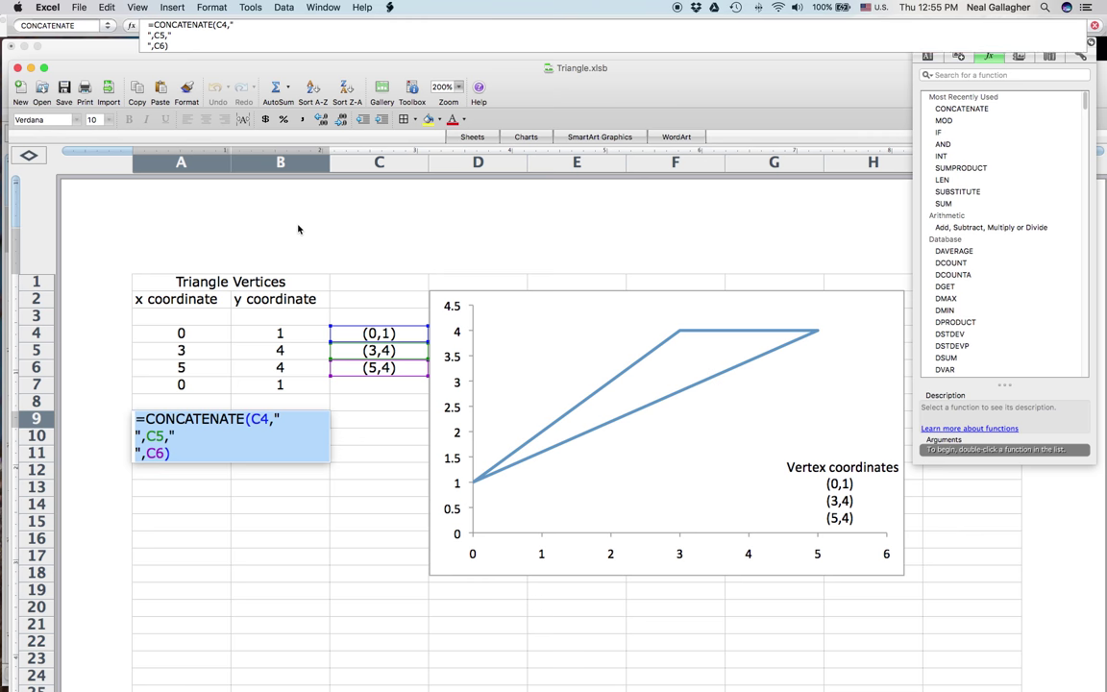
click(997, 110)
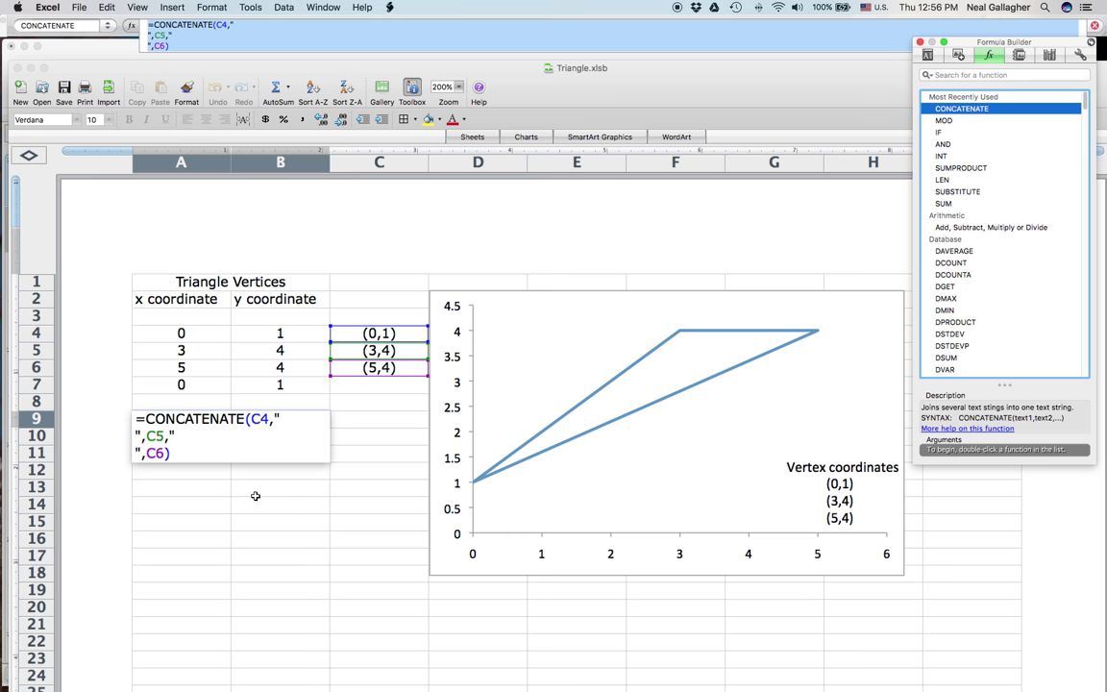
key(Return)
click(396, 334)
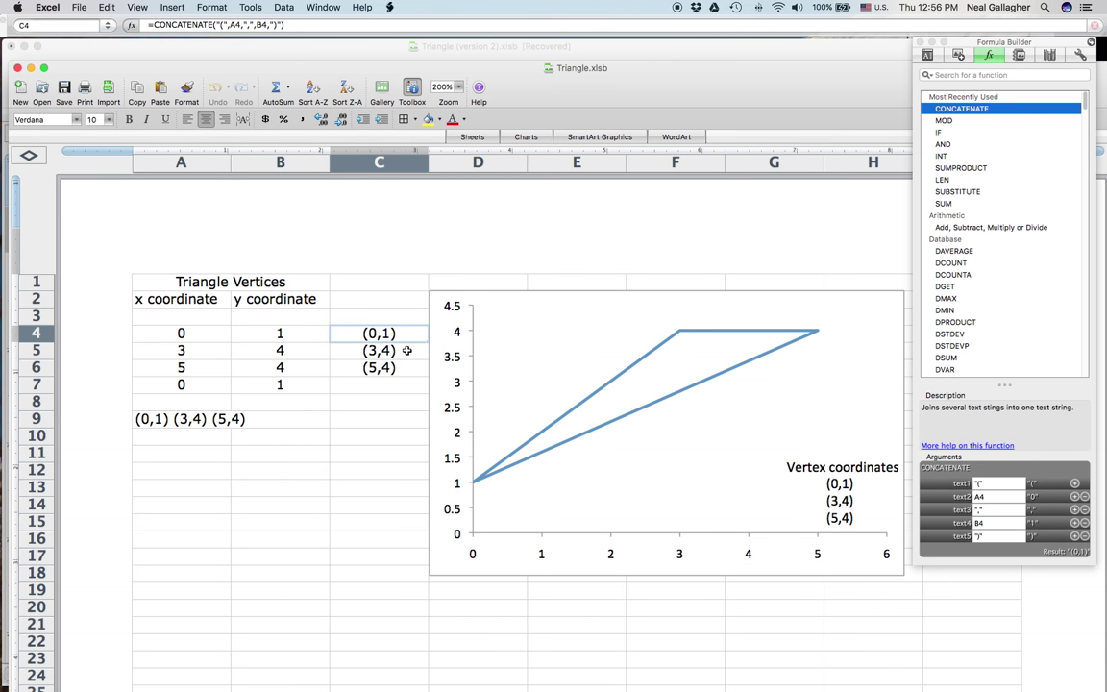
click(465, 120)
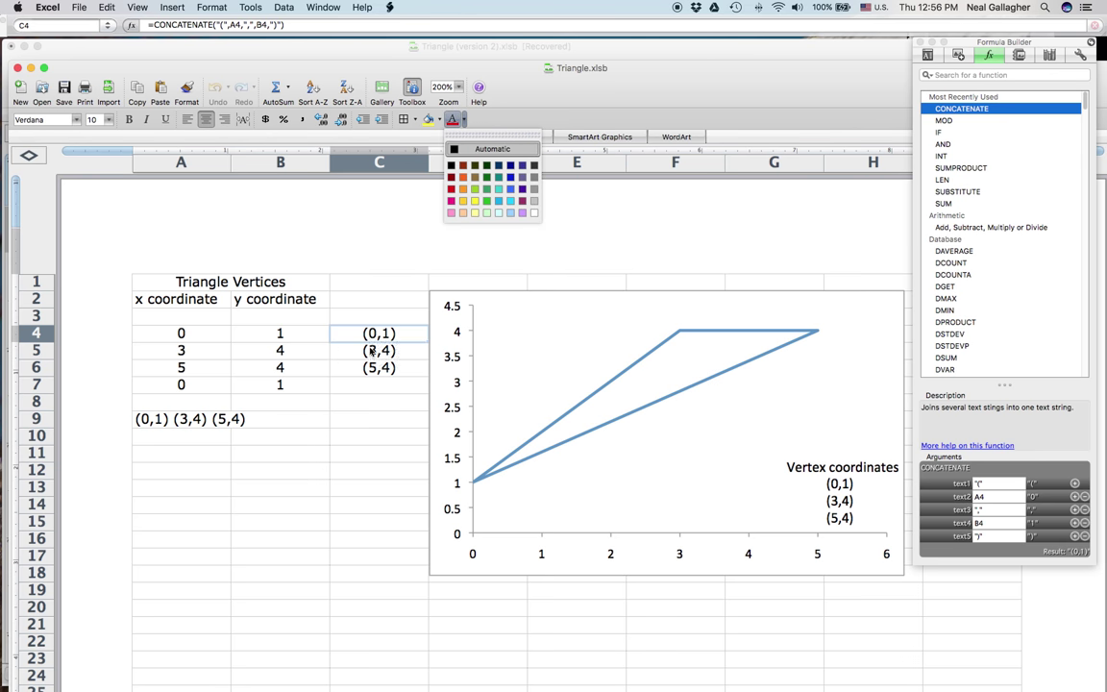
click(533, 214)
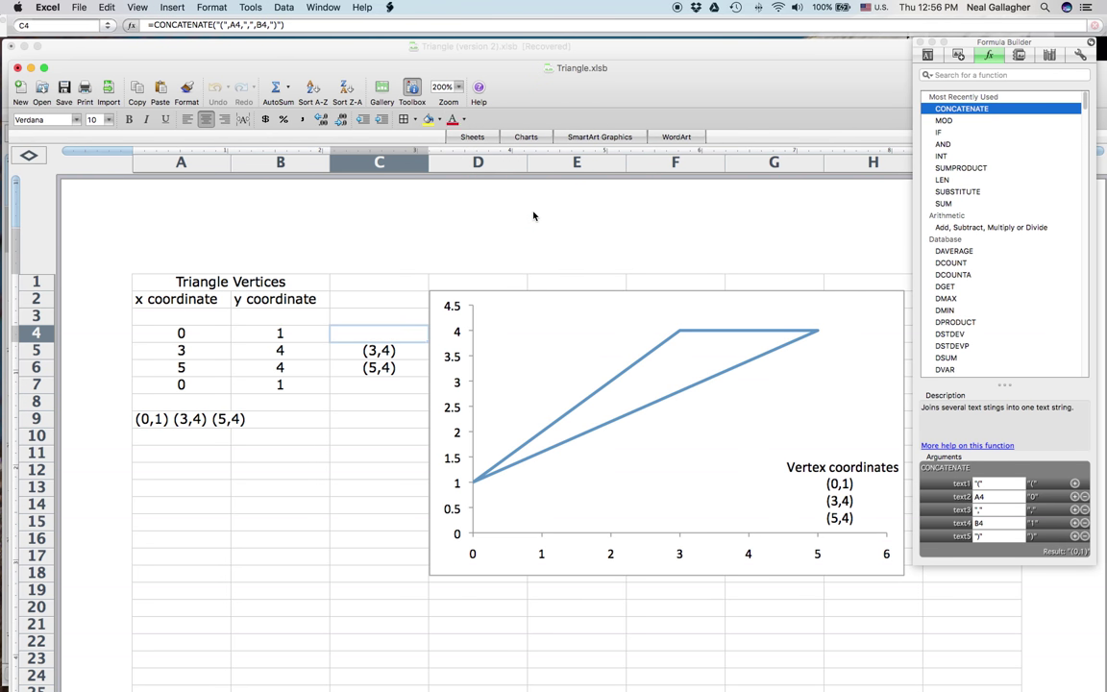
click(401, 354)
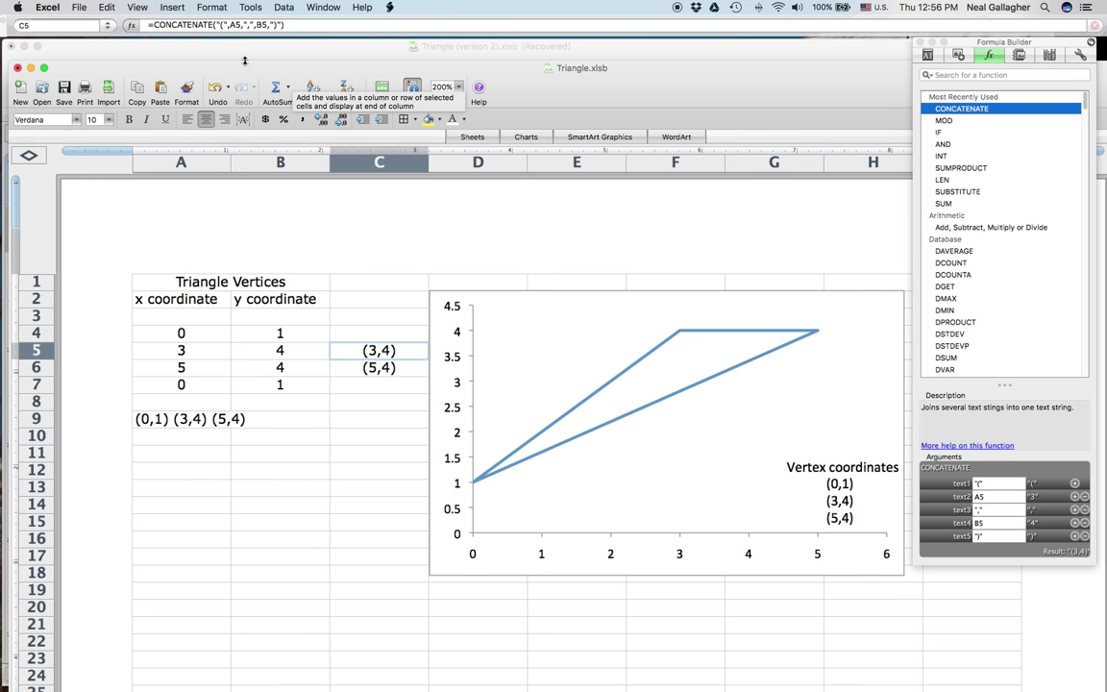
click(106, 9)
click(101, 23)
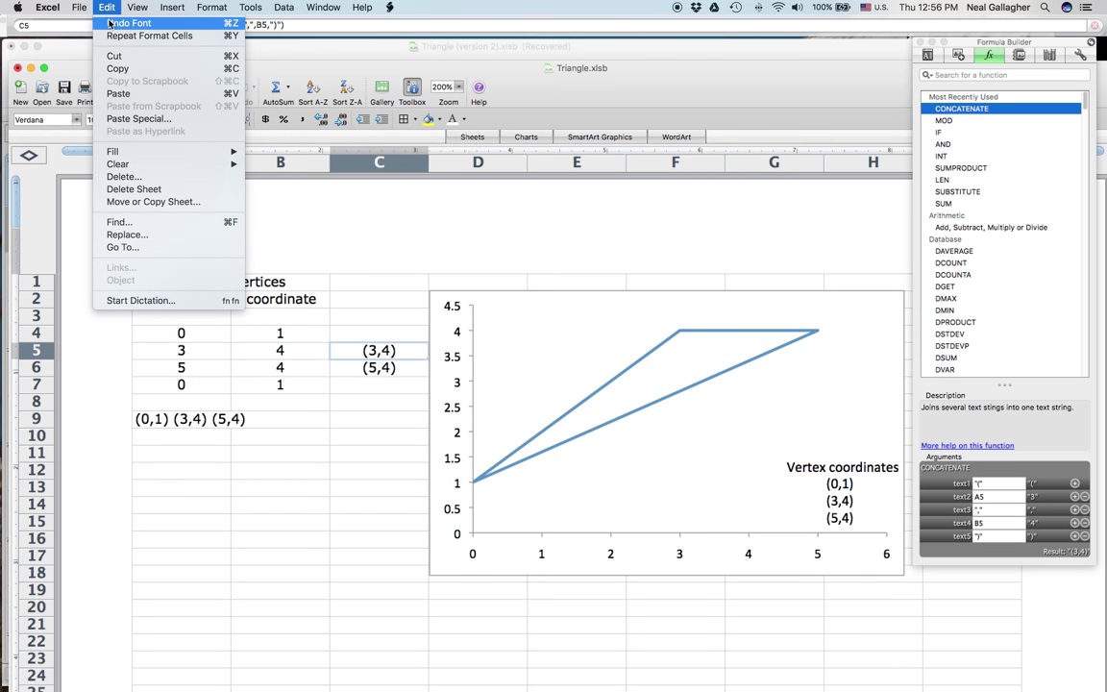
click(189, 422)
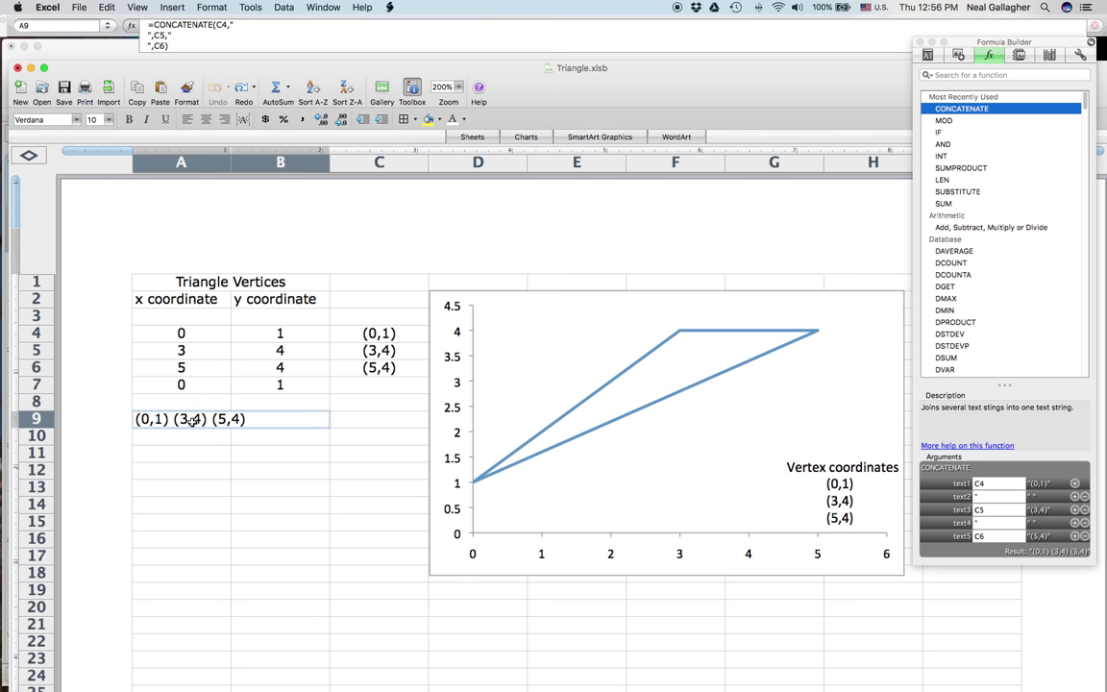
Make A9's combined vertex list white so it is hidden, then copy the cell
click(465, 120)
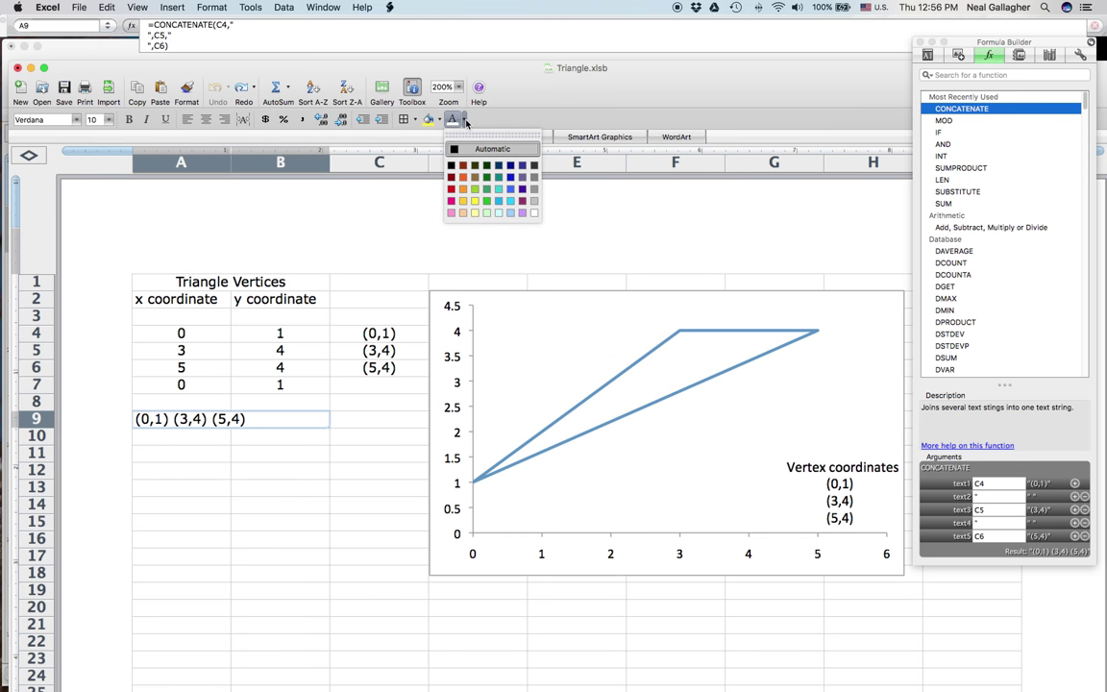
click(534, 213)
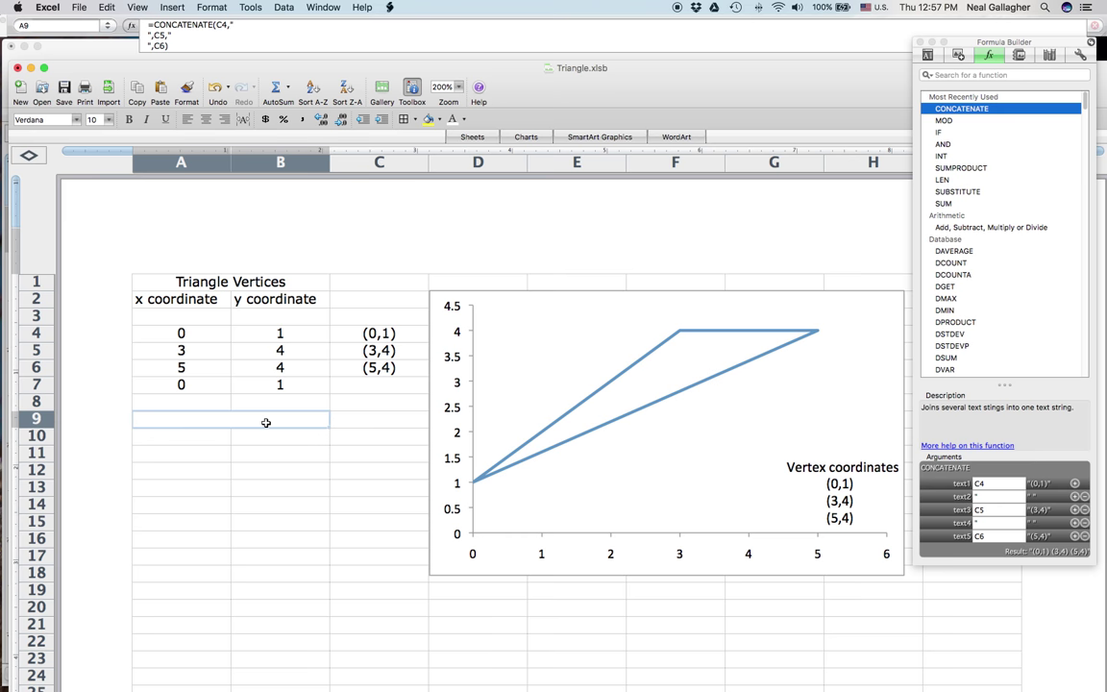
key(super+c)
Paste the hidden vertex-list formula into F1 and check its CONCATENATE references in the formula bar
click(655, 285)
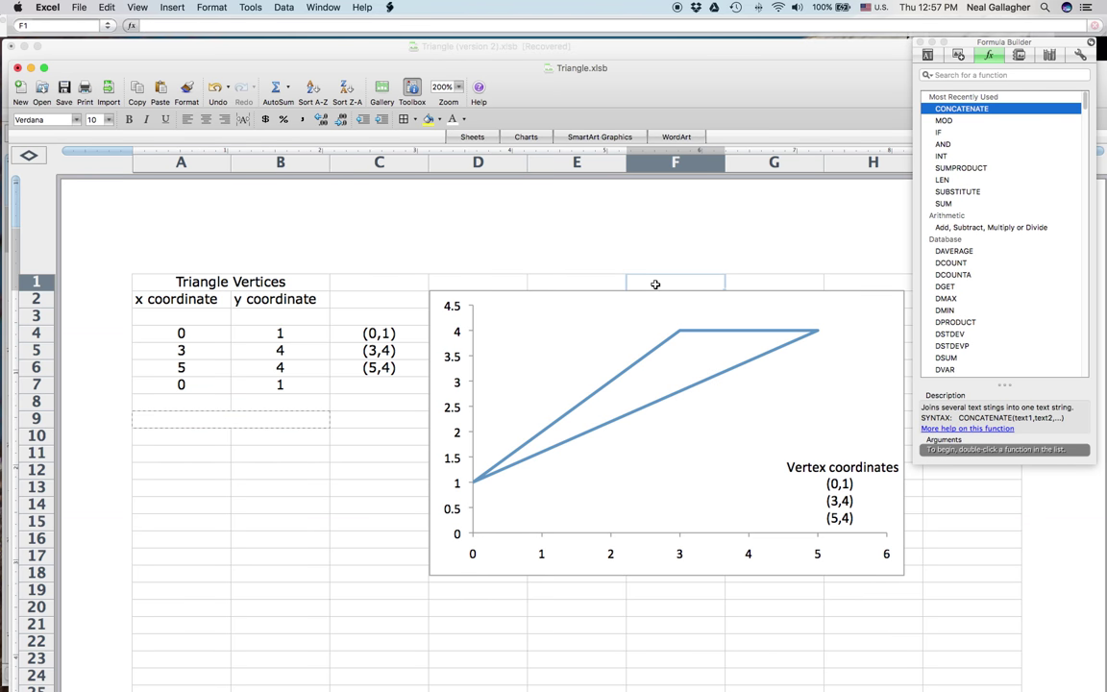
key(super+v)
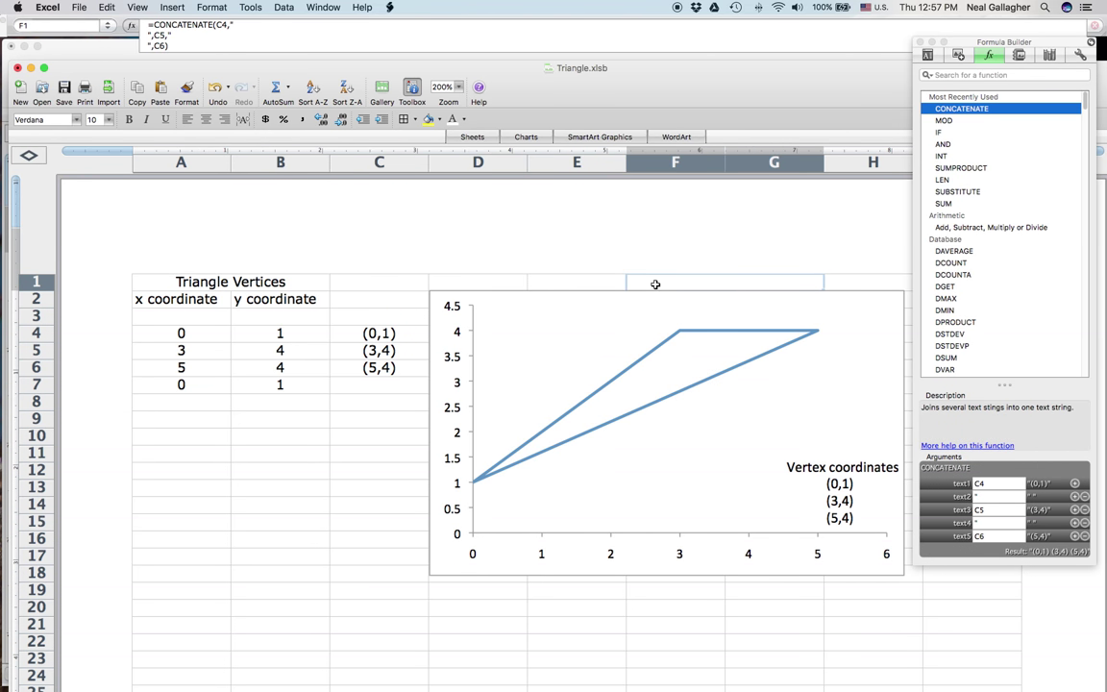
key(Down)
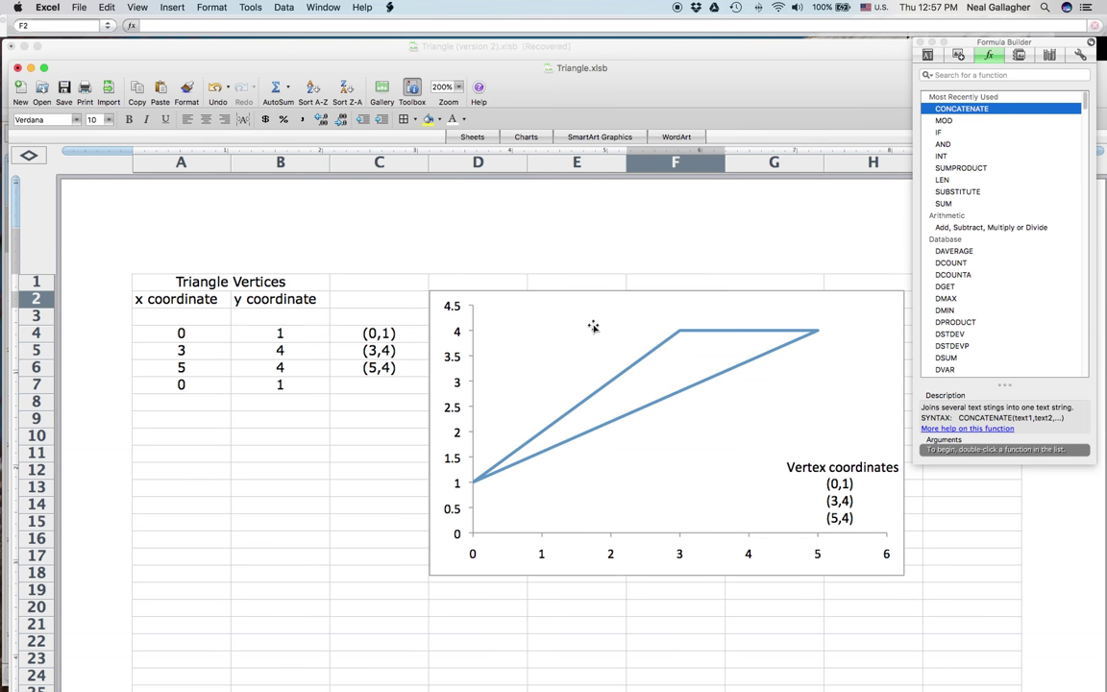
click(674, 281)
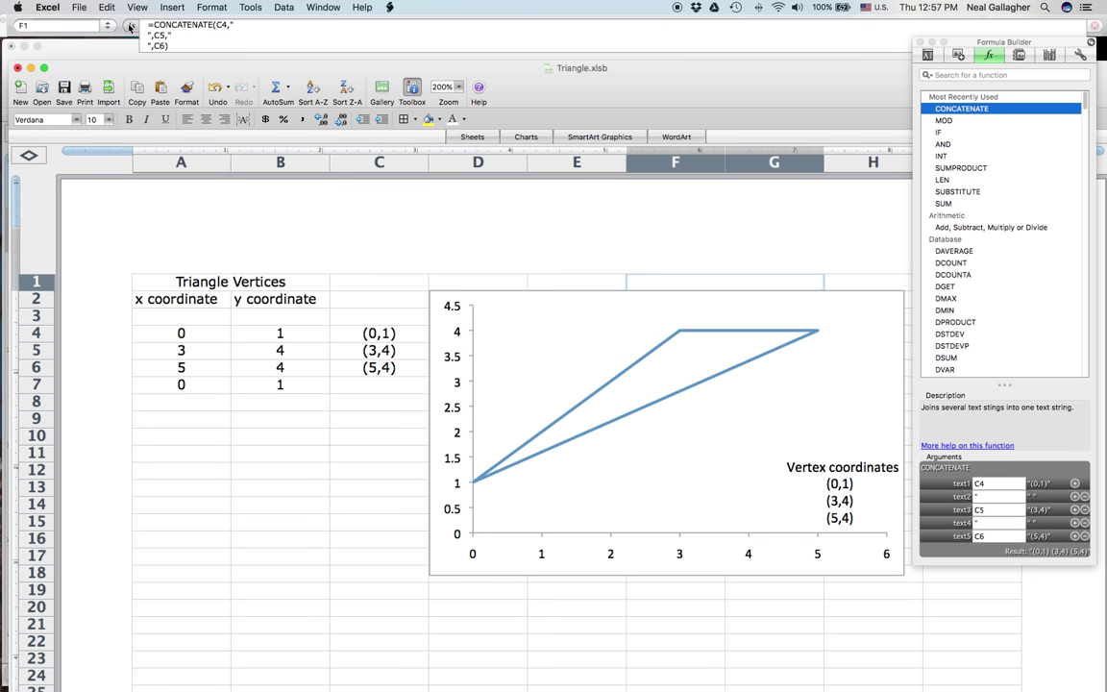
click(280, 45)
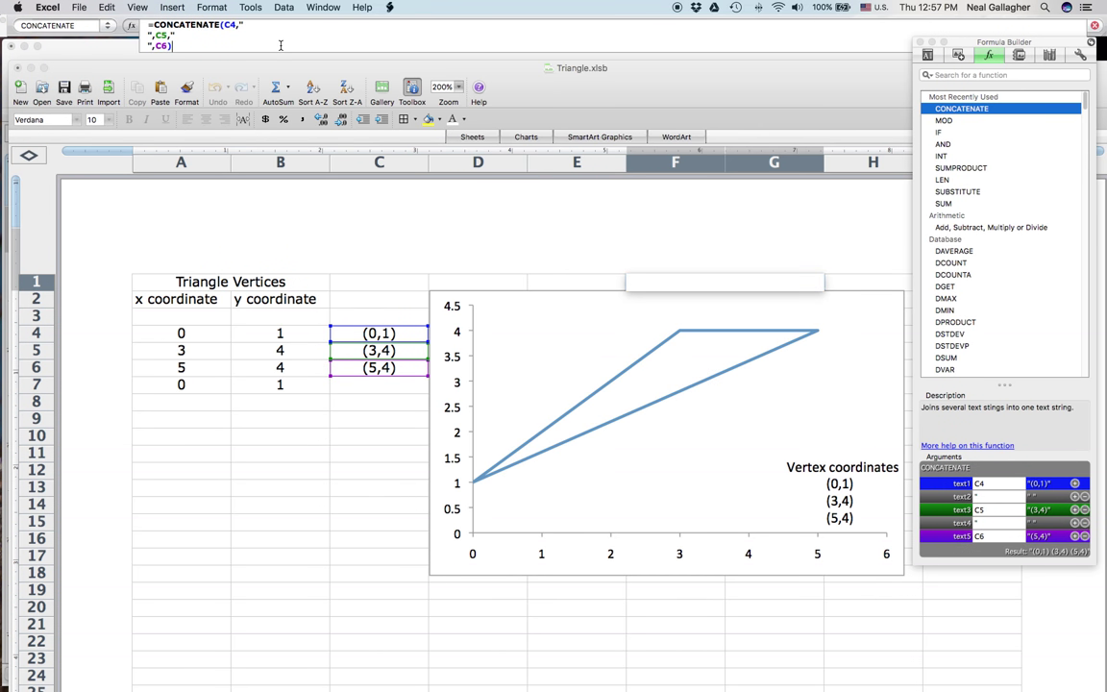
key(Escape)
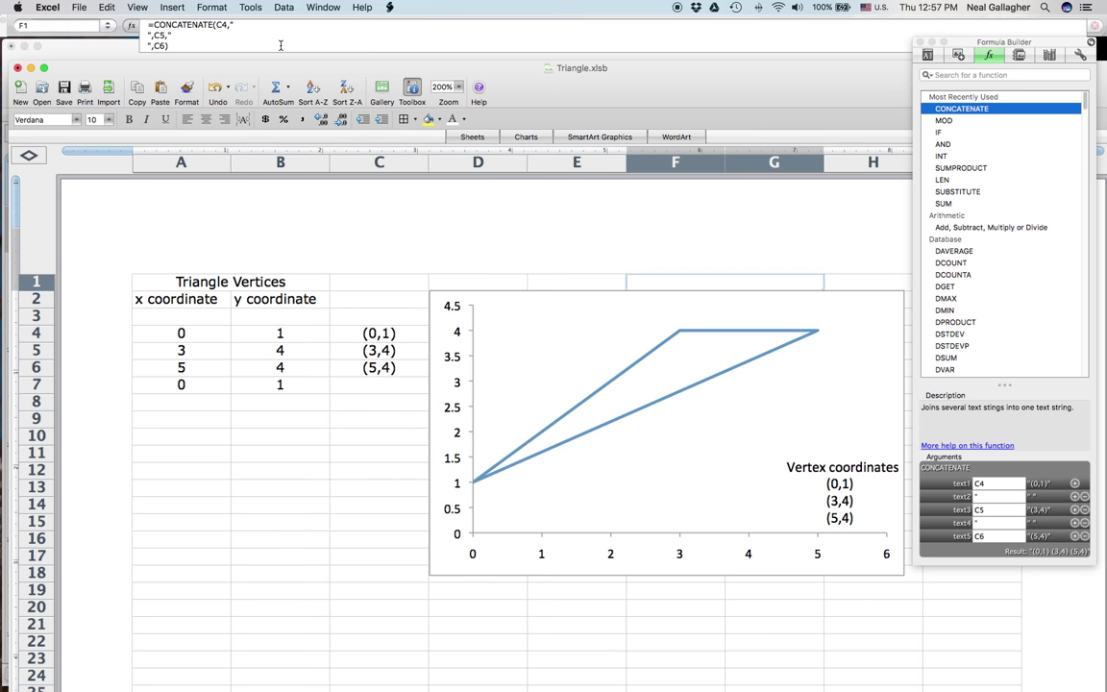
right_click(189, 420)
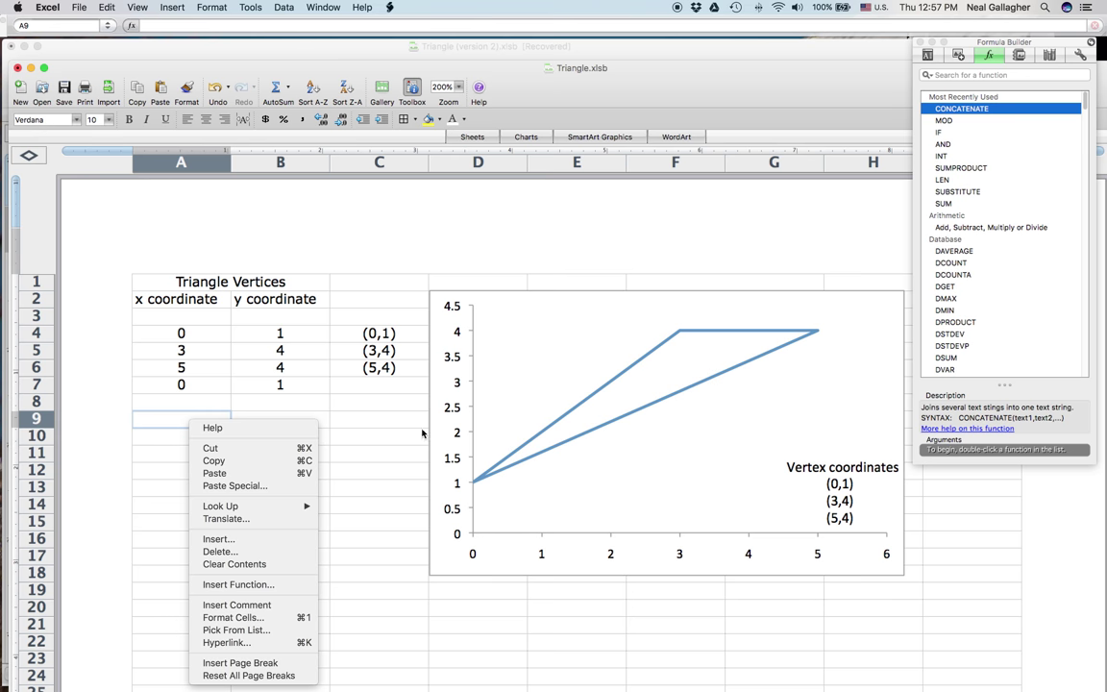
click(392, 425)
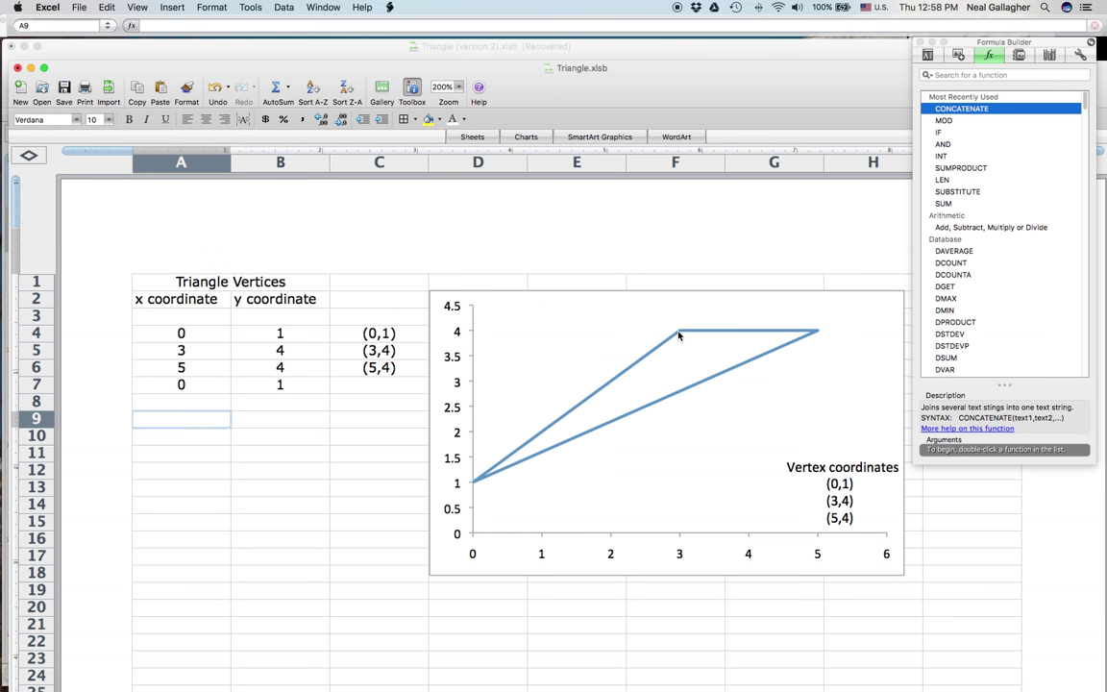
Enter the heading 'Length of Sides' in A9 and merge it across A9:B9
double_click(161, 418)
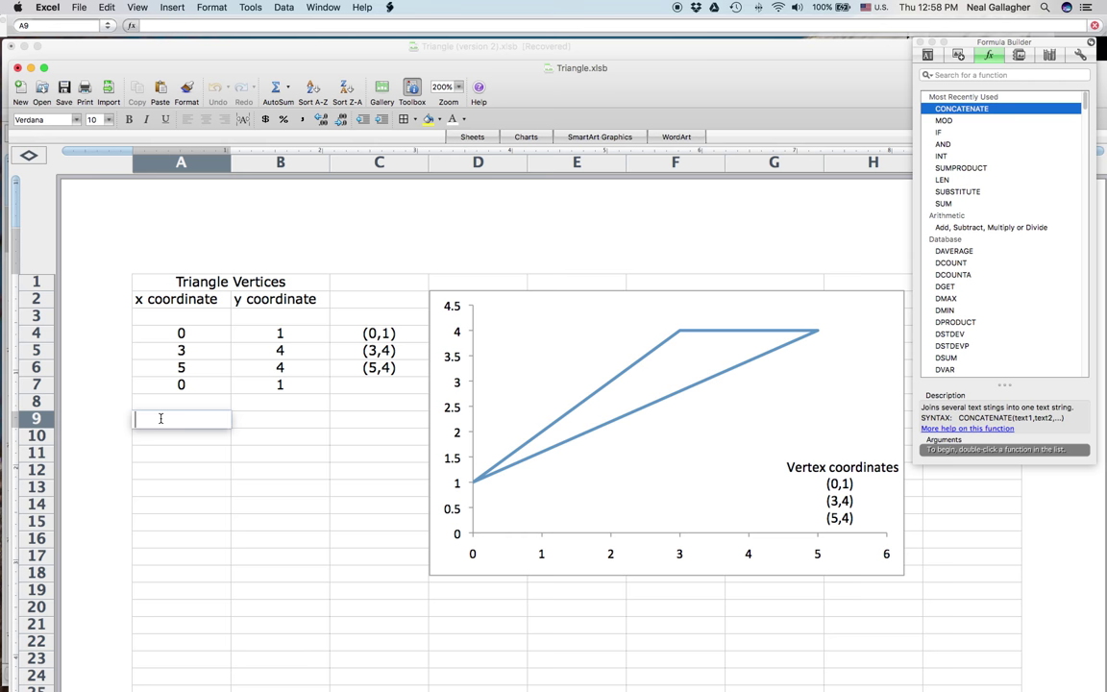
text(Length of Sides)
key(Return)
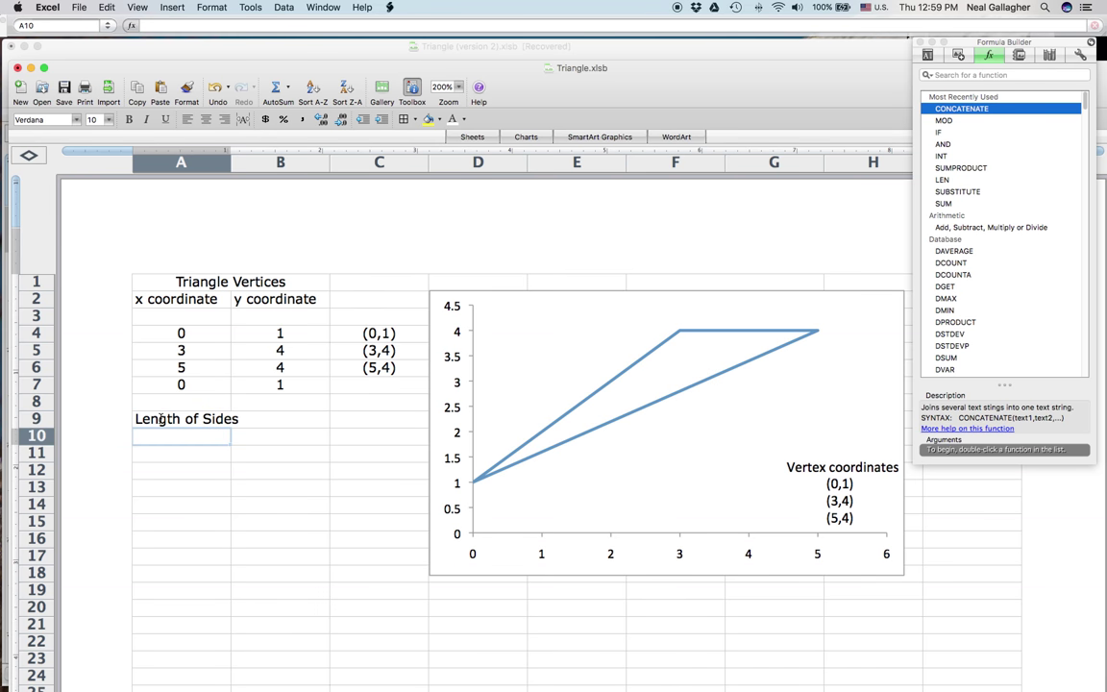
click(177, 420)
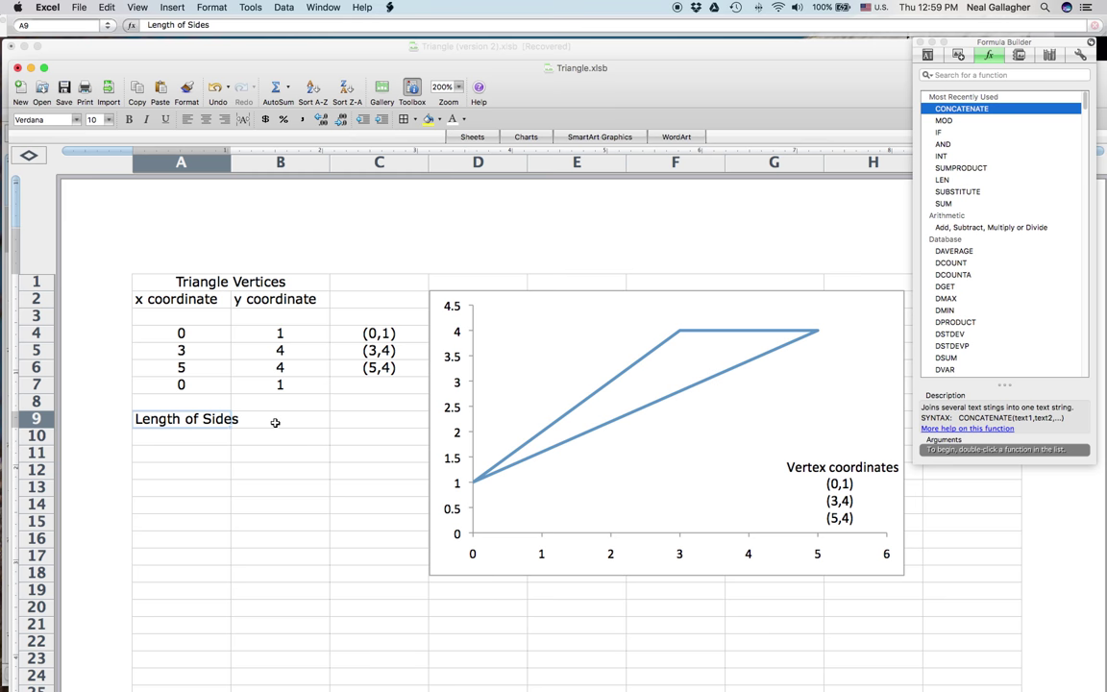
shift+click(275, 423)
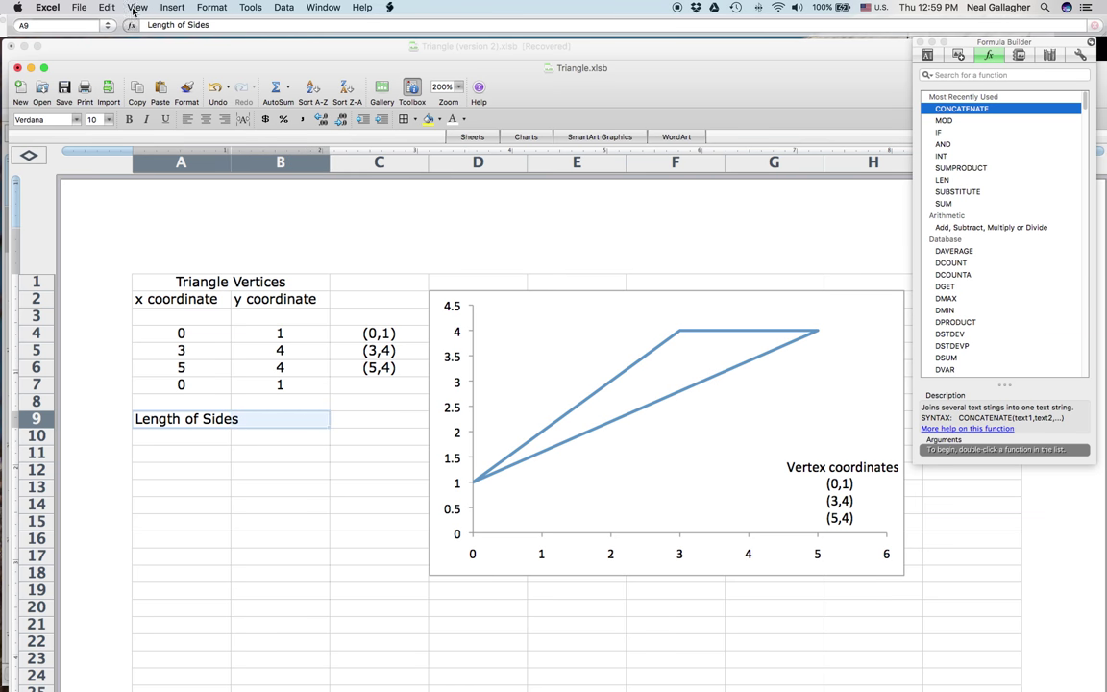
click(200, 9)
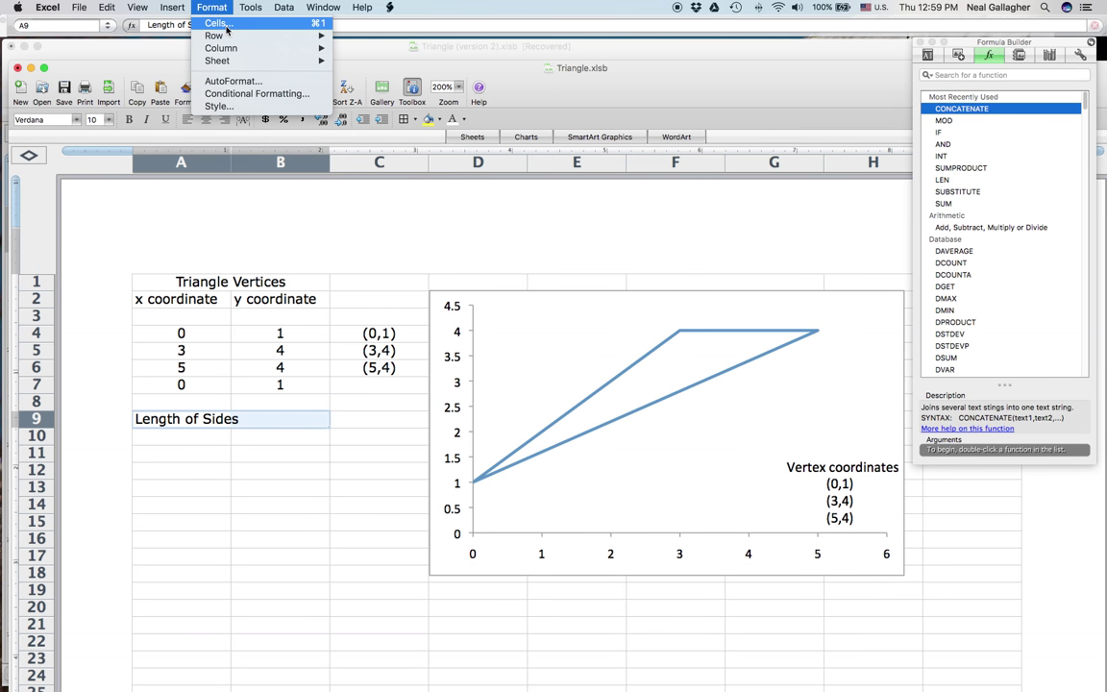
click(227, 30)
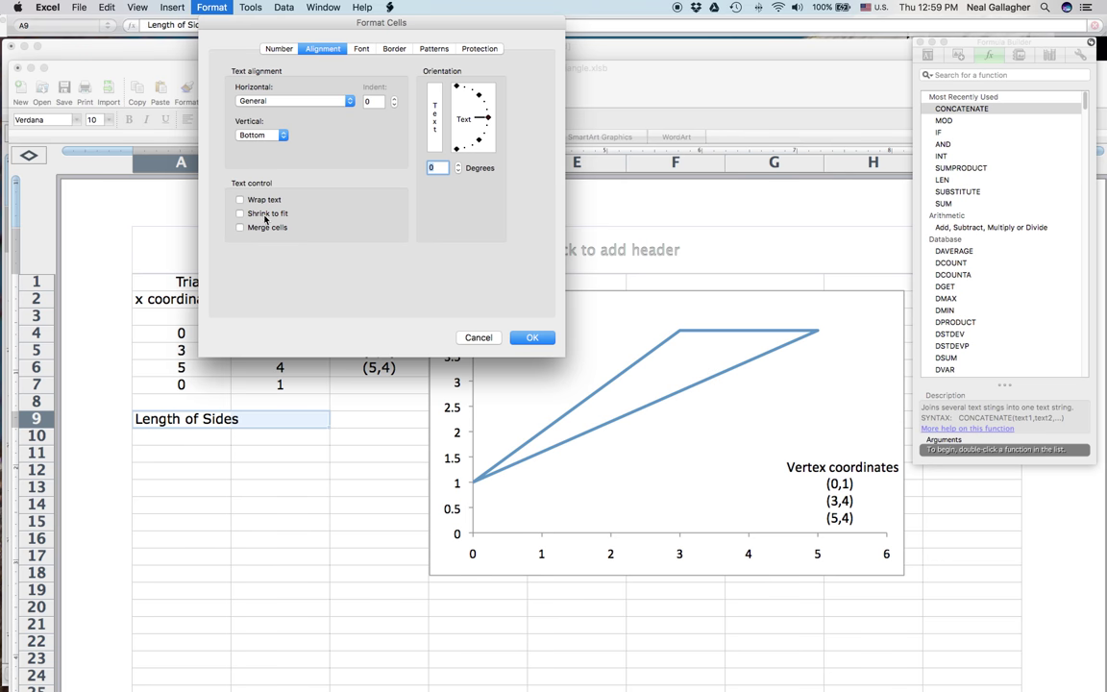
click(530, 337)
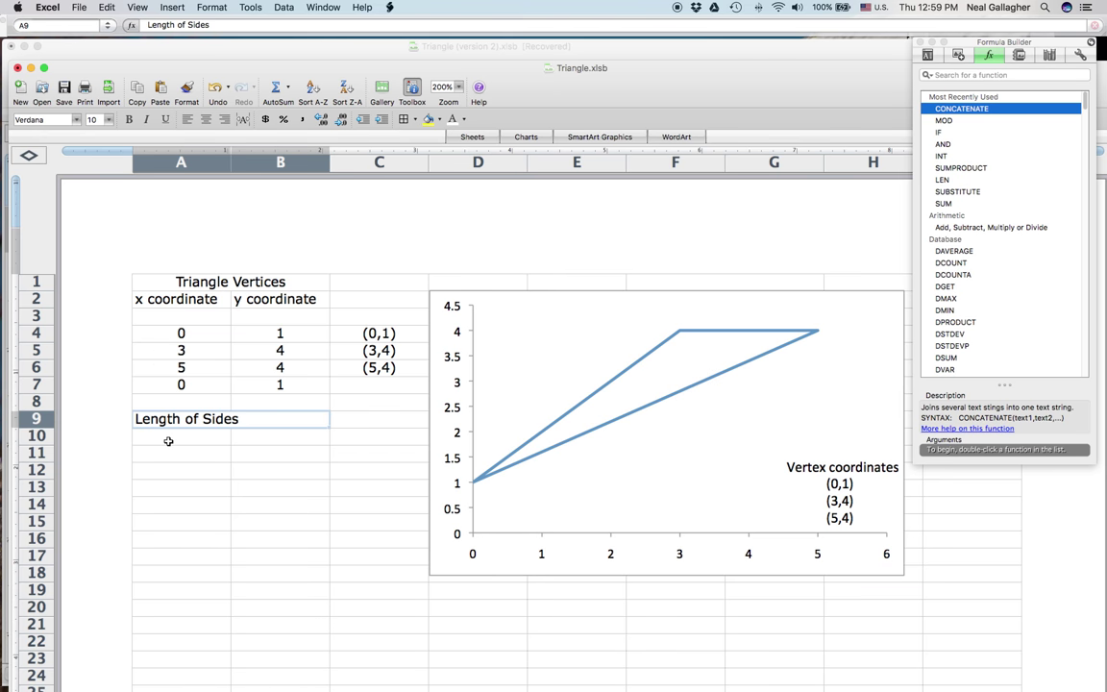
Label cell A10 'Side a =' for the first side
click(168, 440)
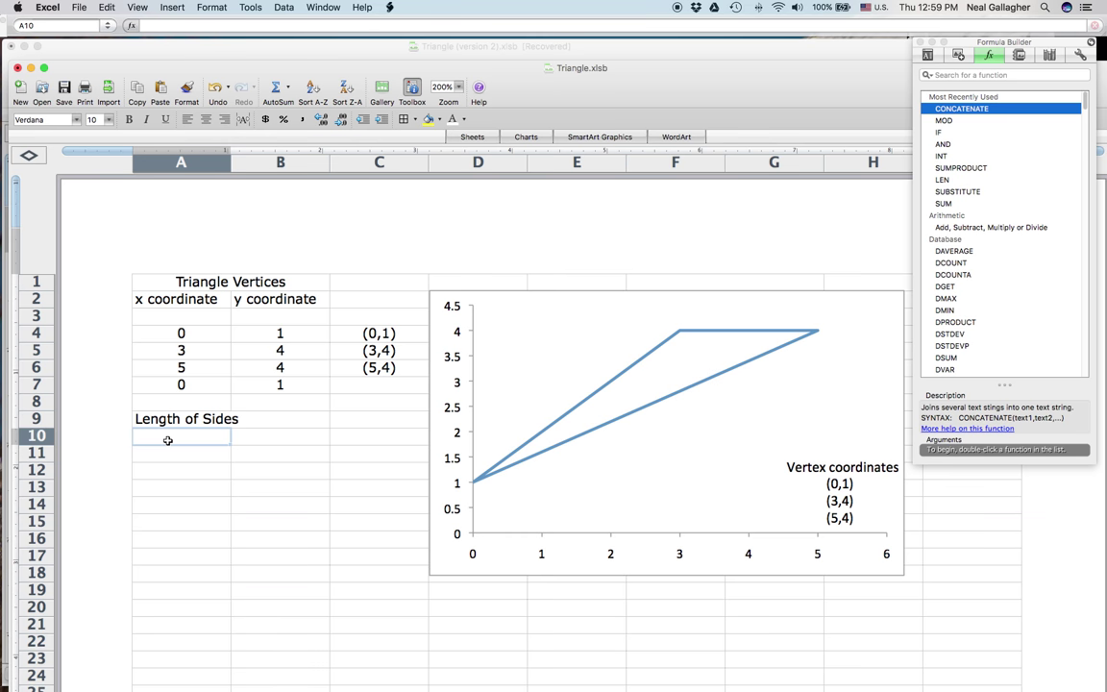
text(Side)
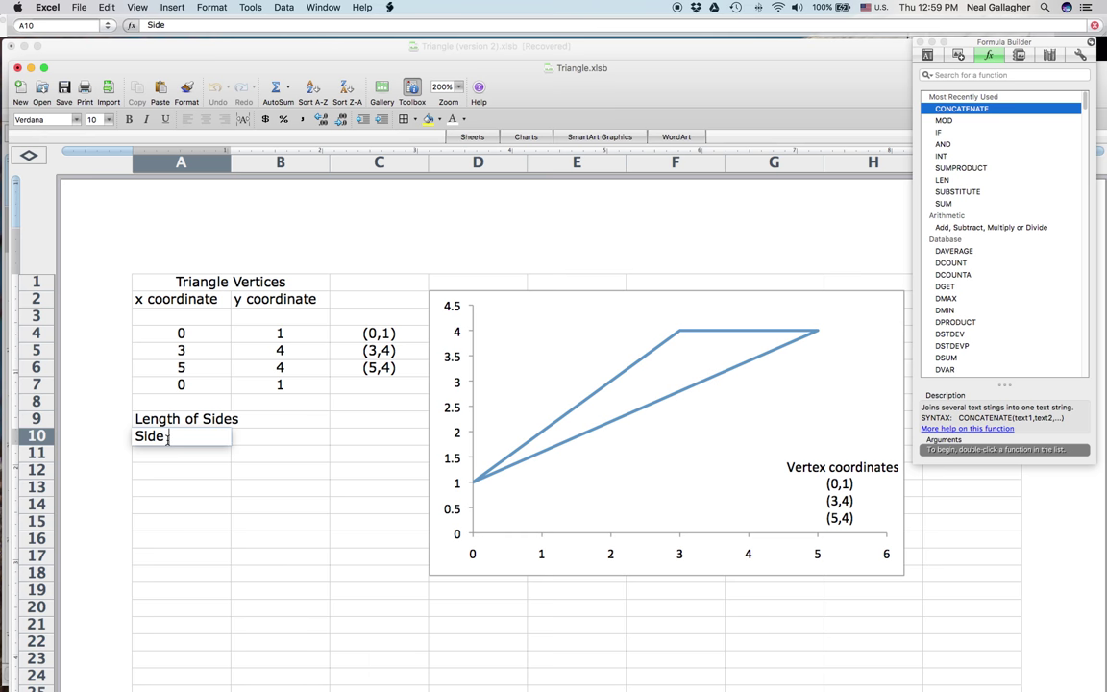
text( a)
text(=)
key(Return)
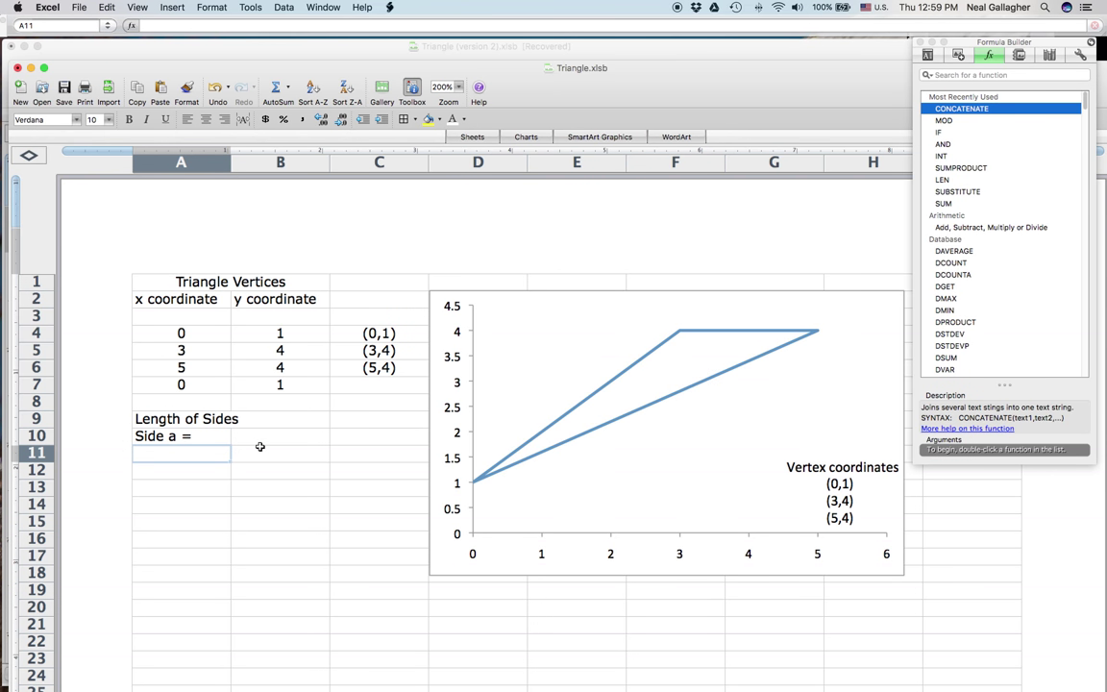
click(282, 437)
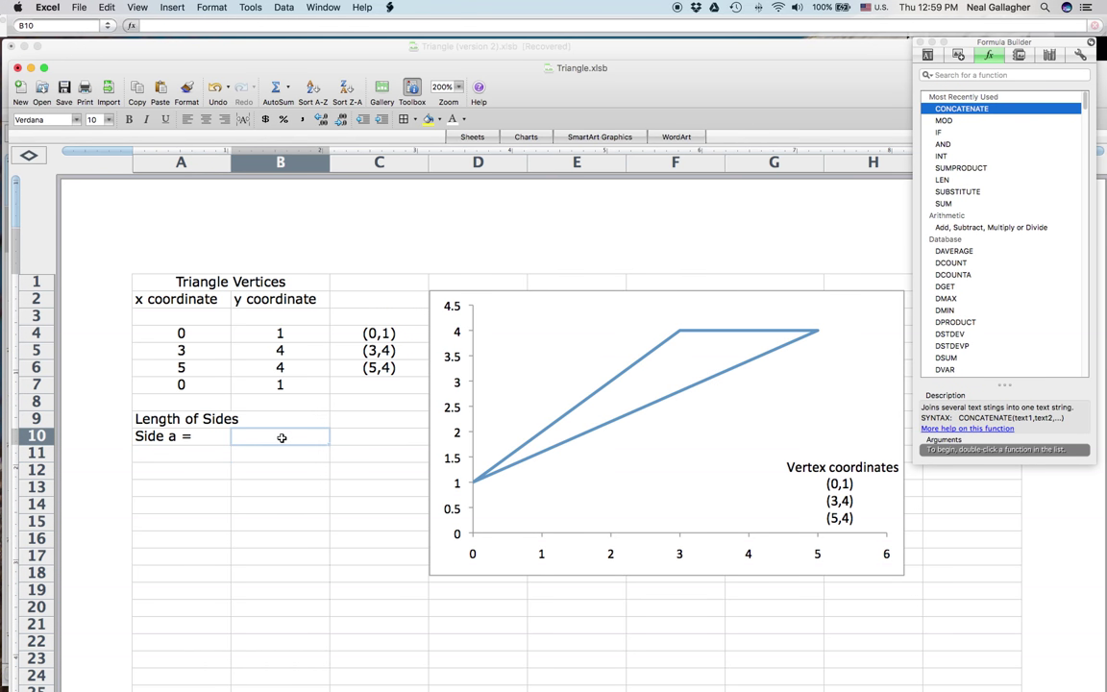
Start B10 with the formula =(A4-A5)^2, which gives 9
text(=)
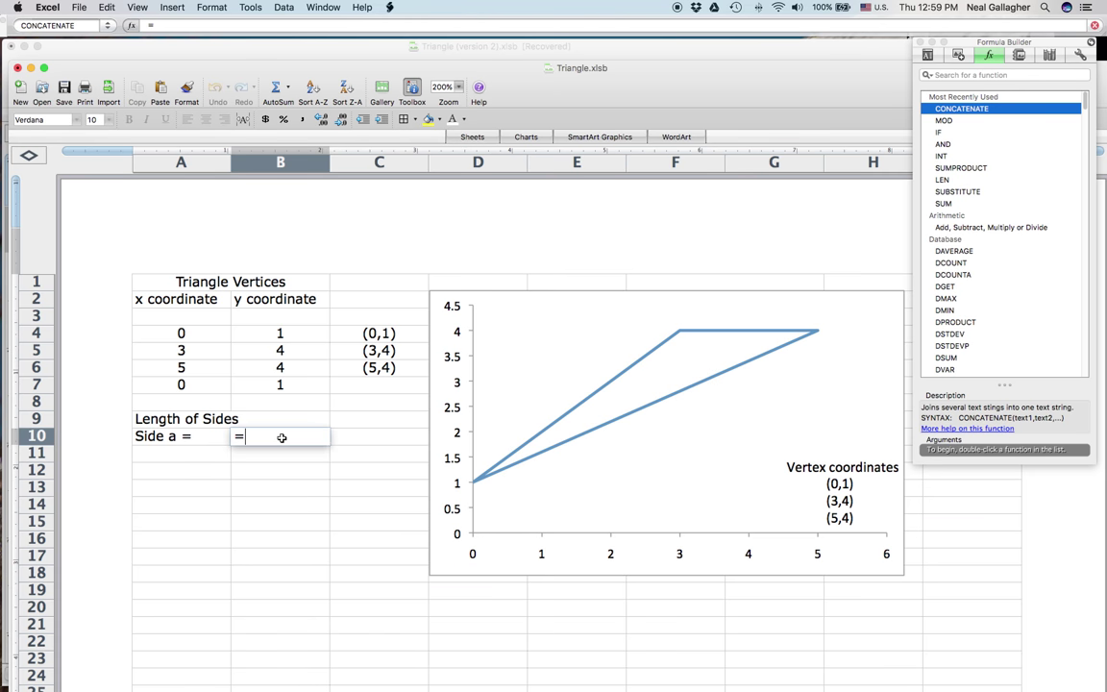
text(()
drag(181, 367, 163, 328)
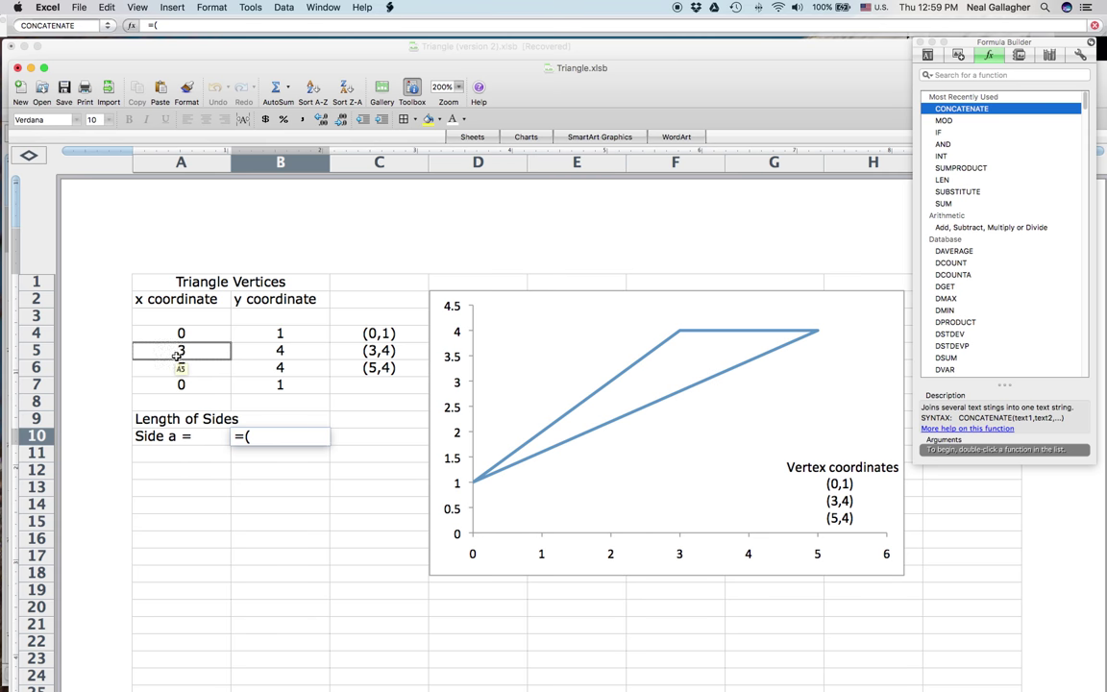
click(188, 335)
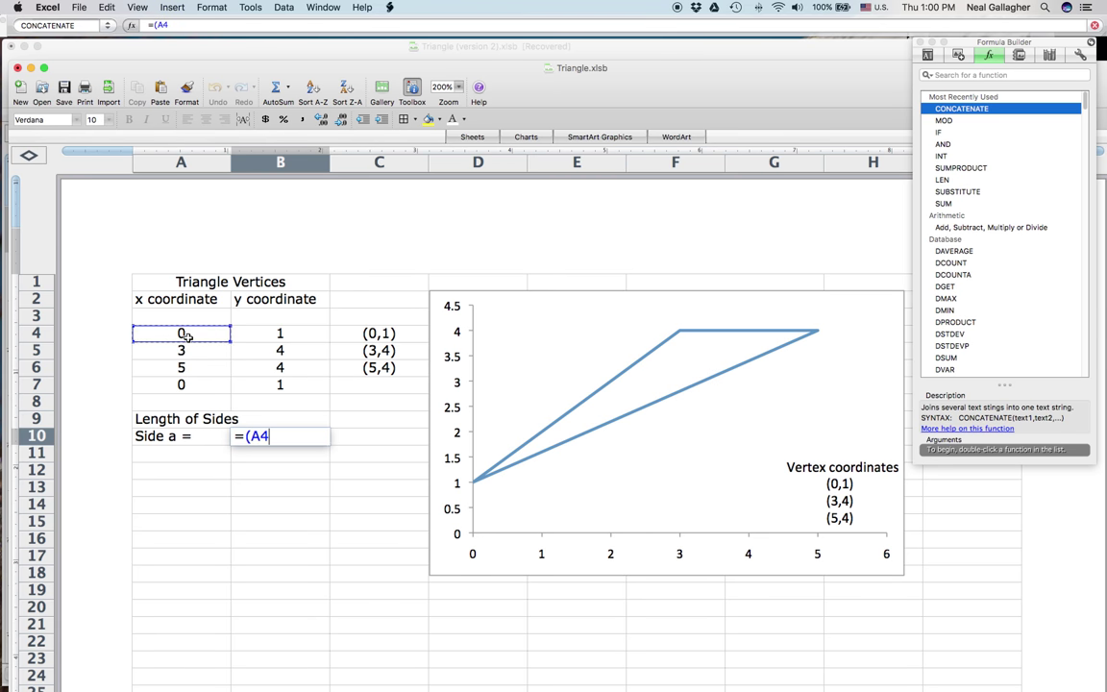
text(-)
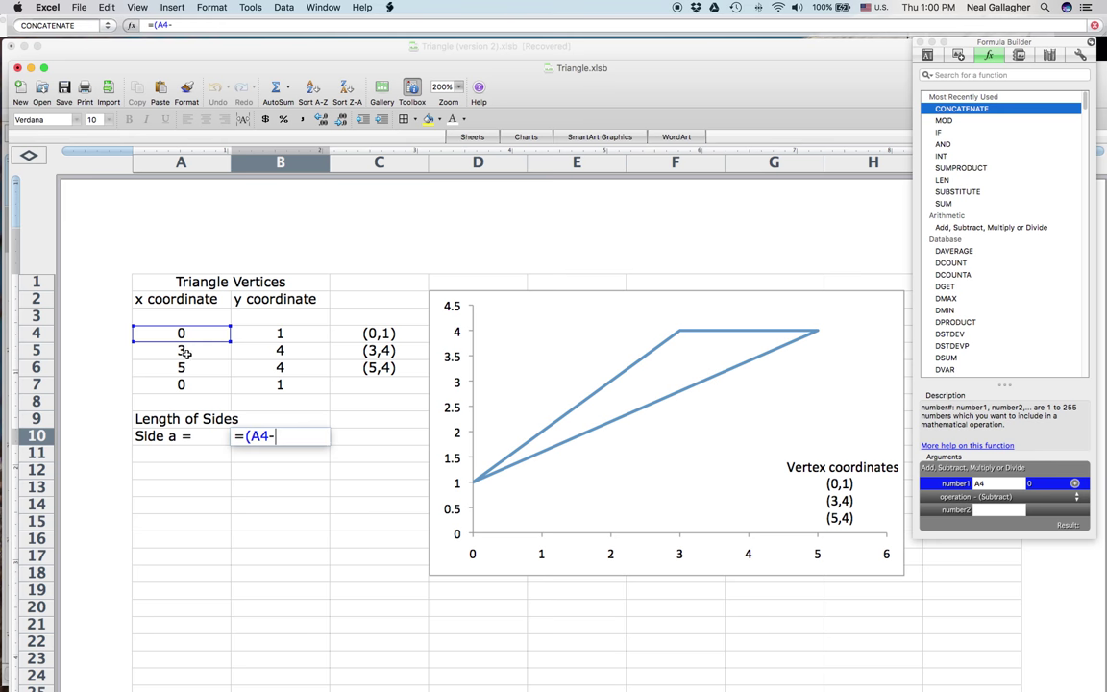
click(191, 352)
text())
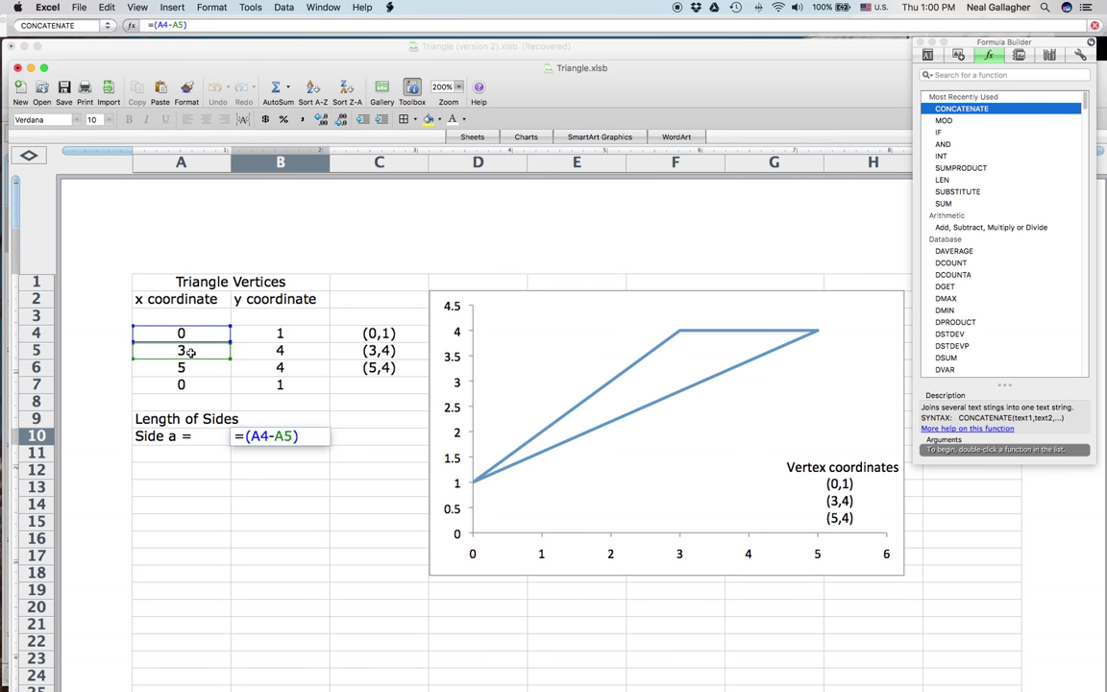
text(^2)
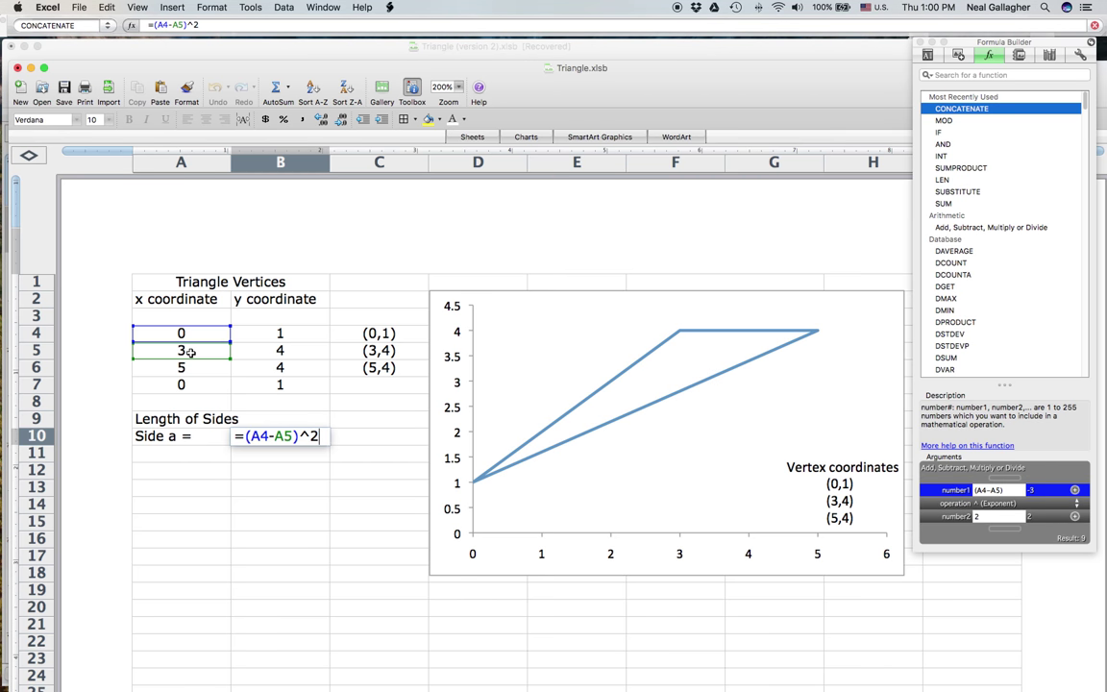
key(Return)
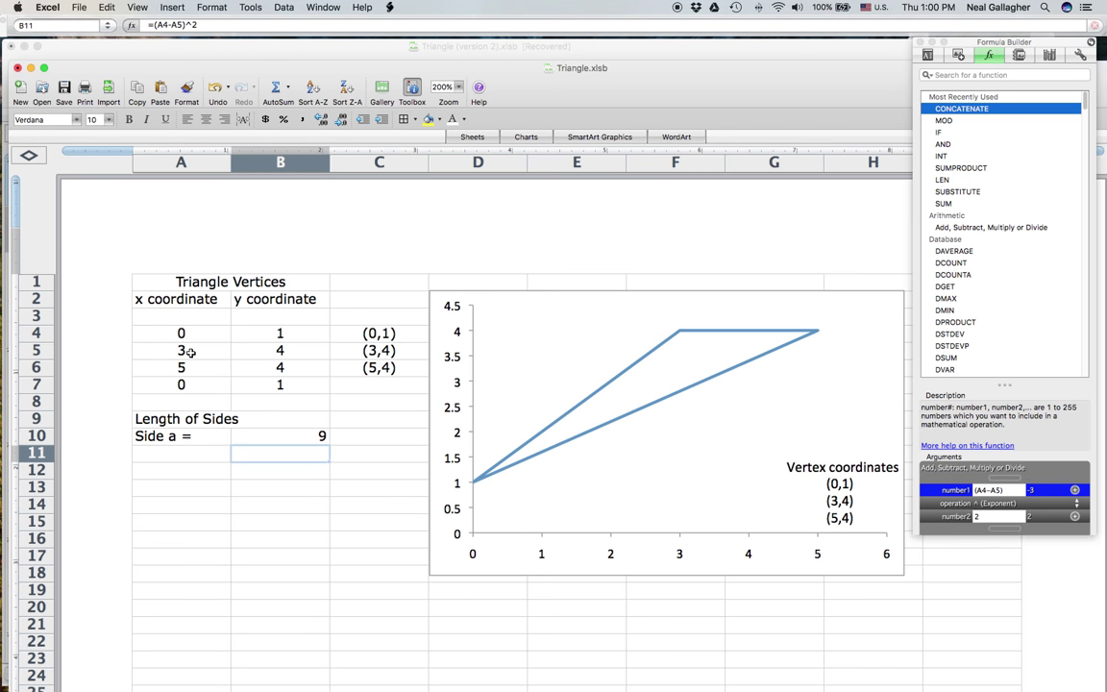
Extend B10's formula to =(A4-A5)^2+(B4-B5)^2 so it shows 18
click(289, 436)
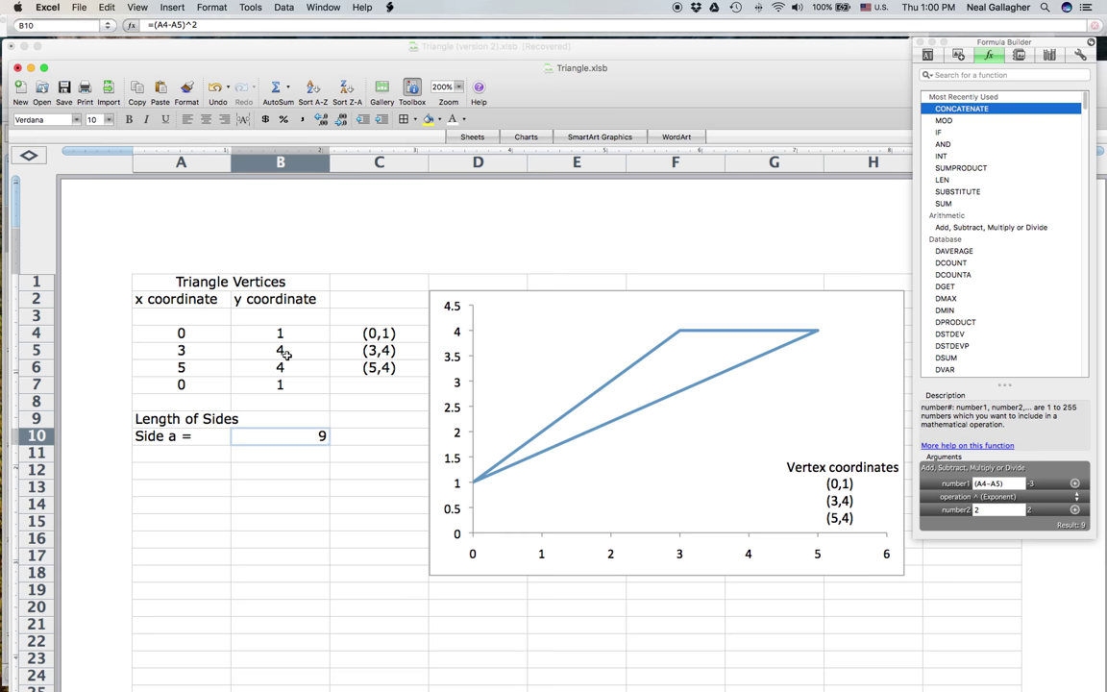
click(205, 26)
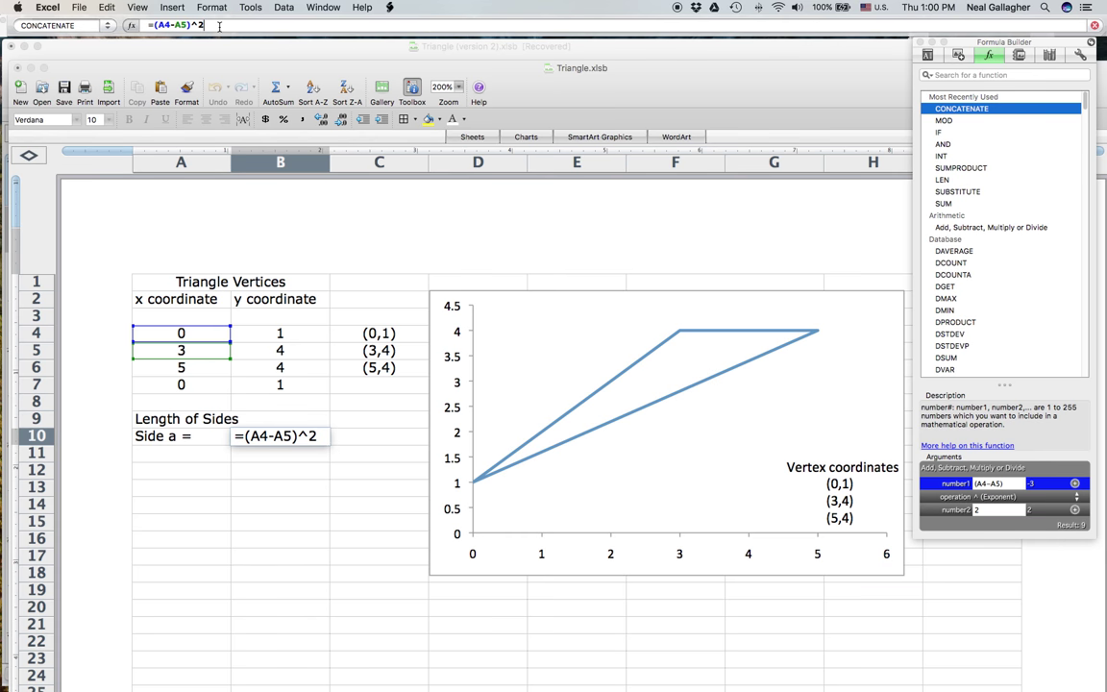
text(+)
click(277, 333)
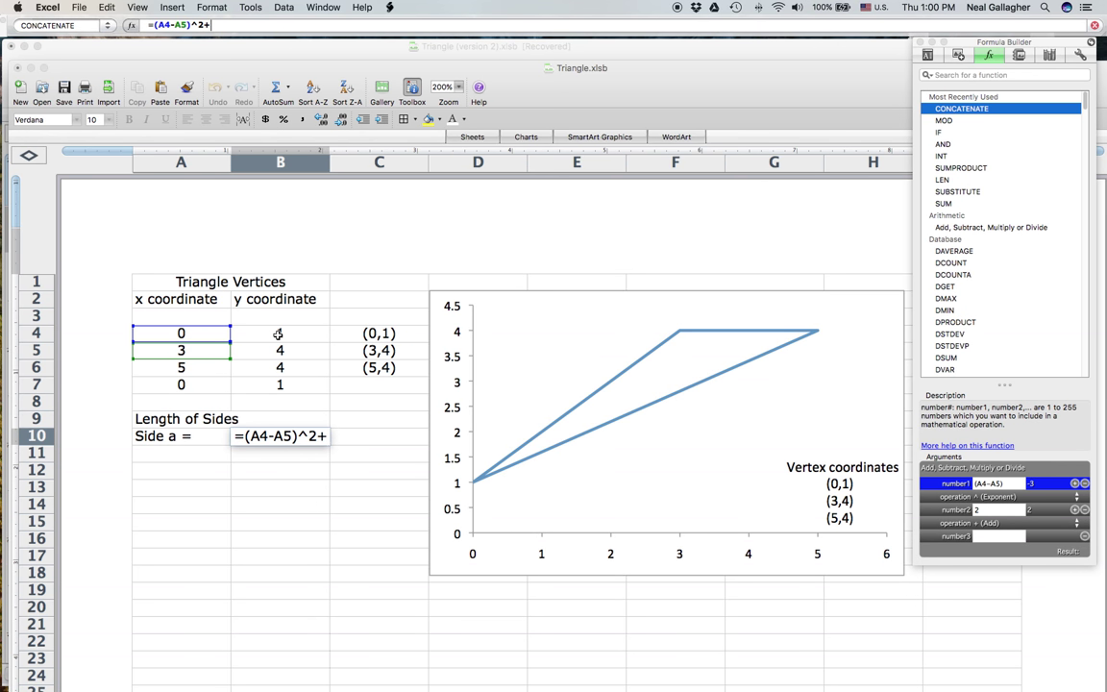
click(207, 24)
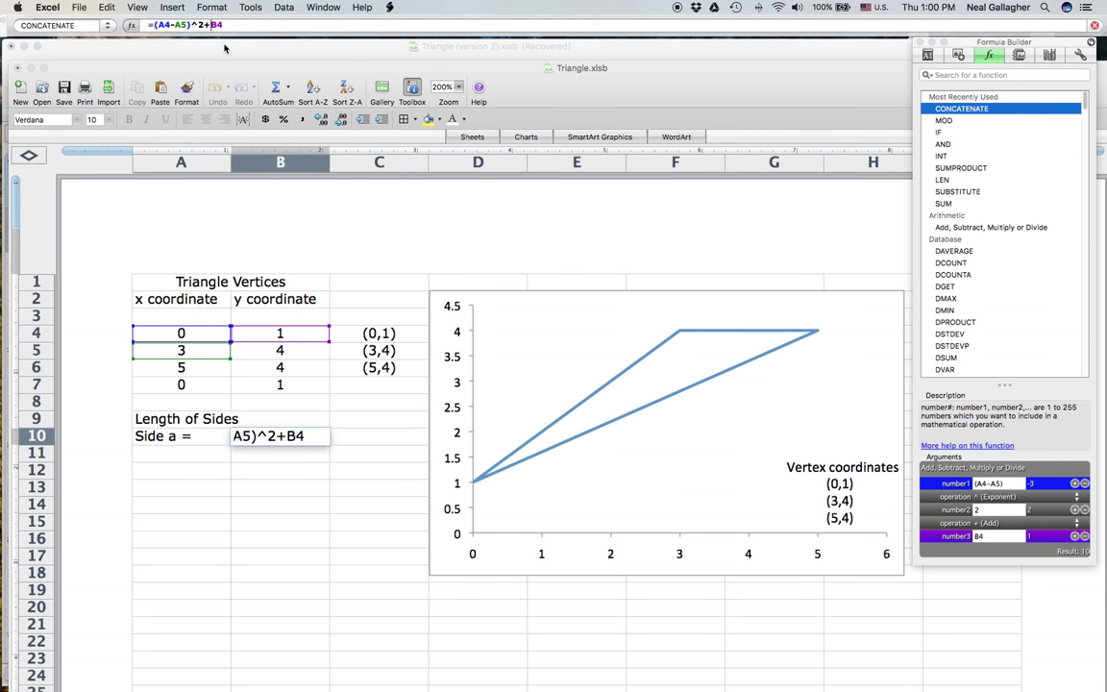
text((A4)
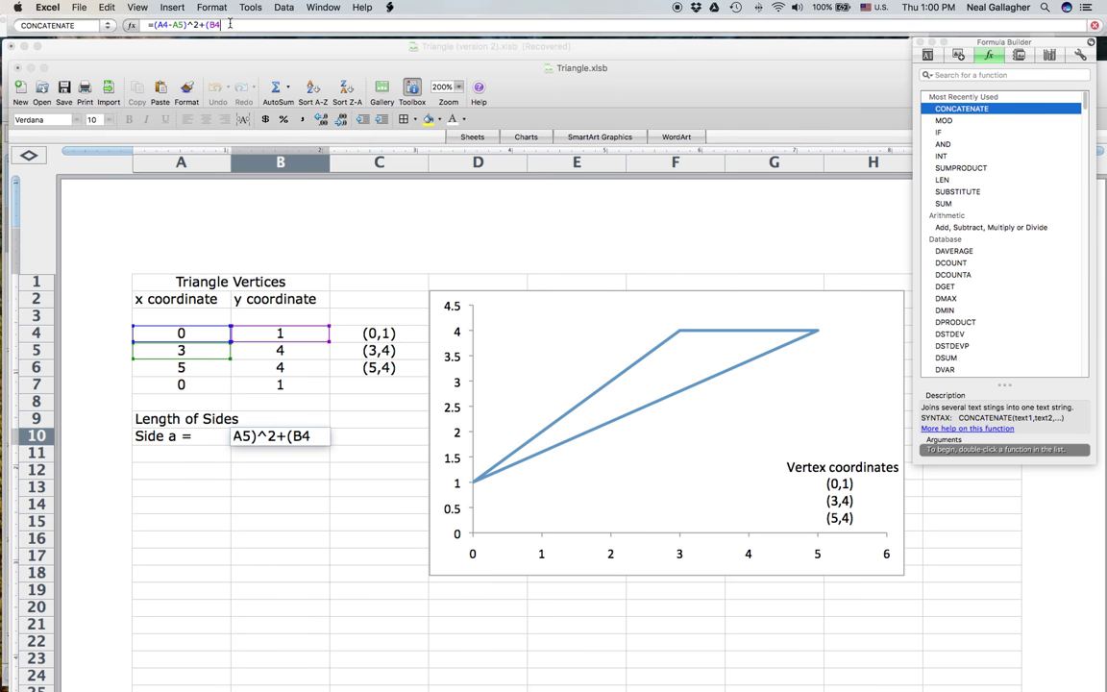
text(-)
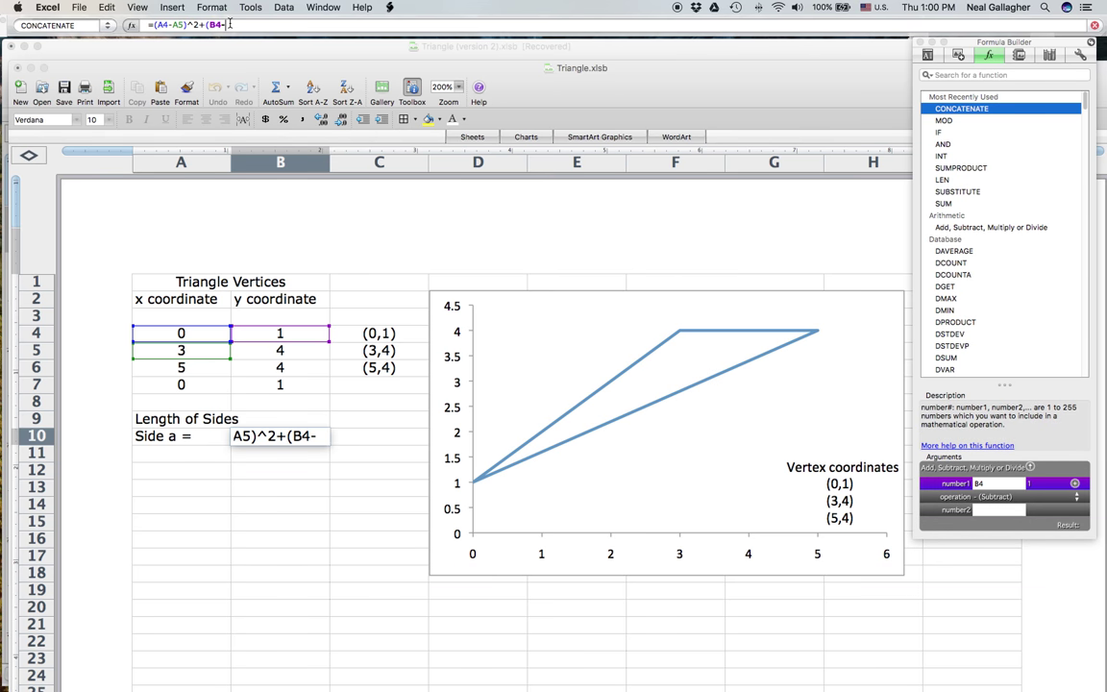
click(288, 355)
text())
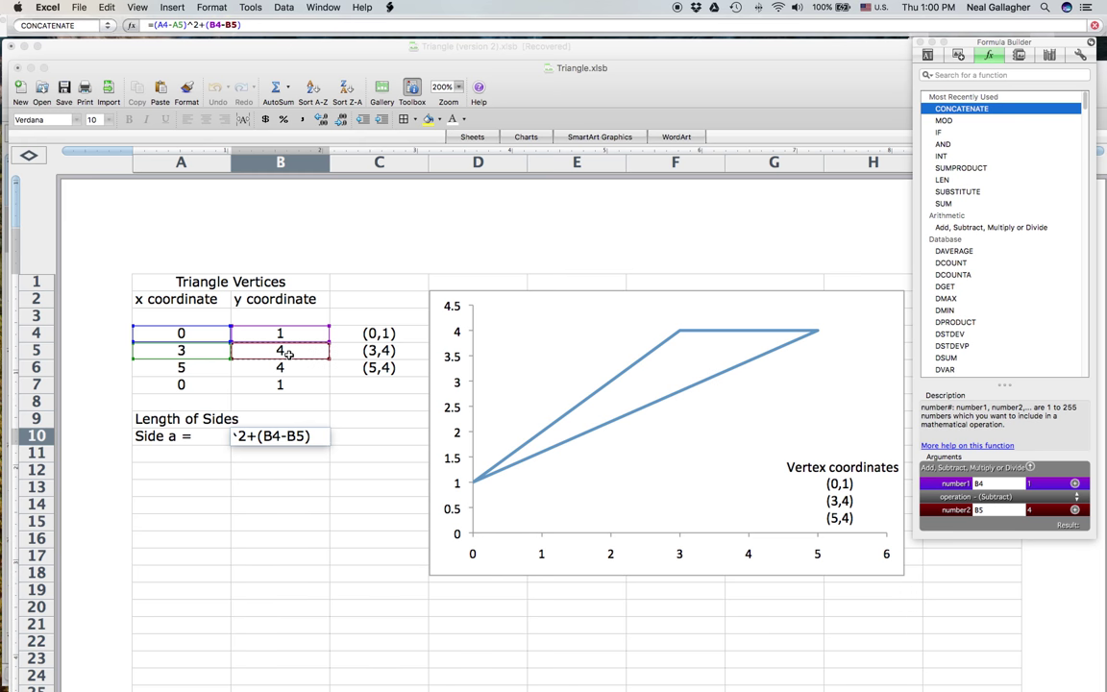
text(^)
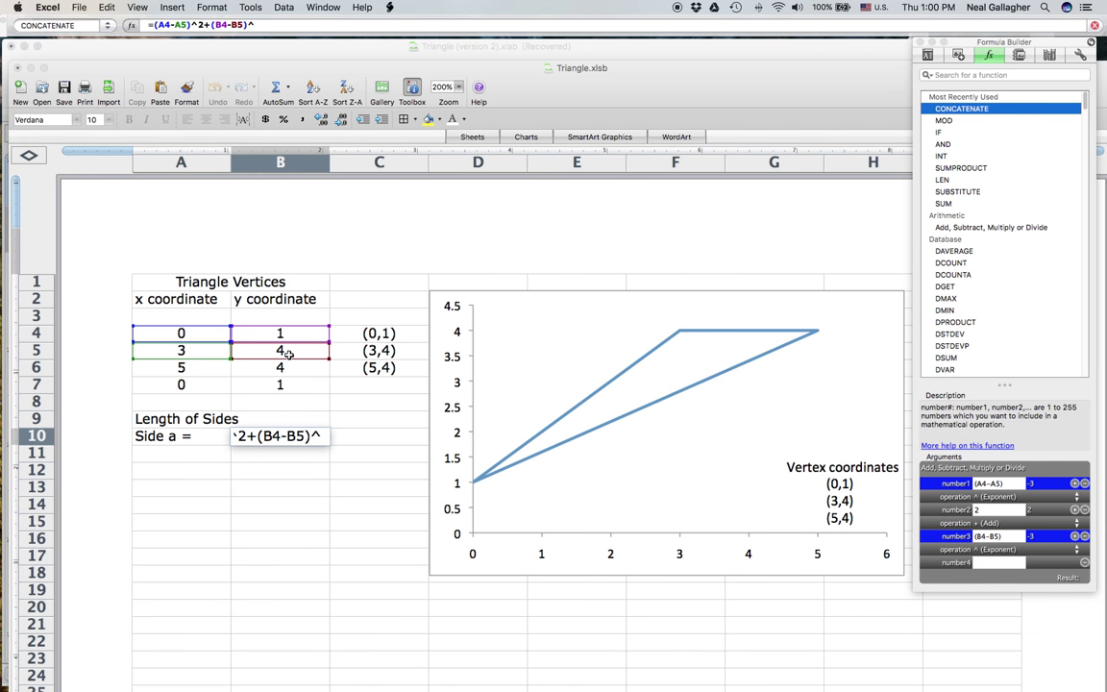
text(2)
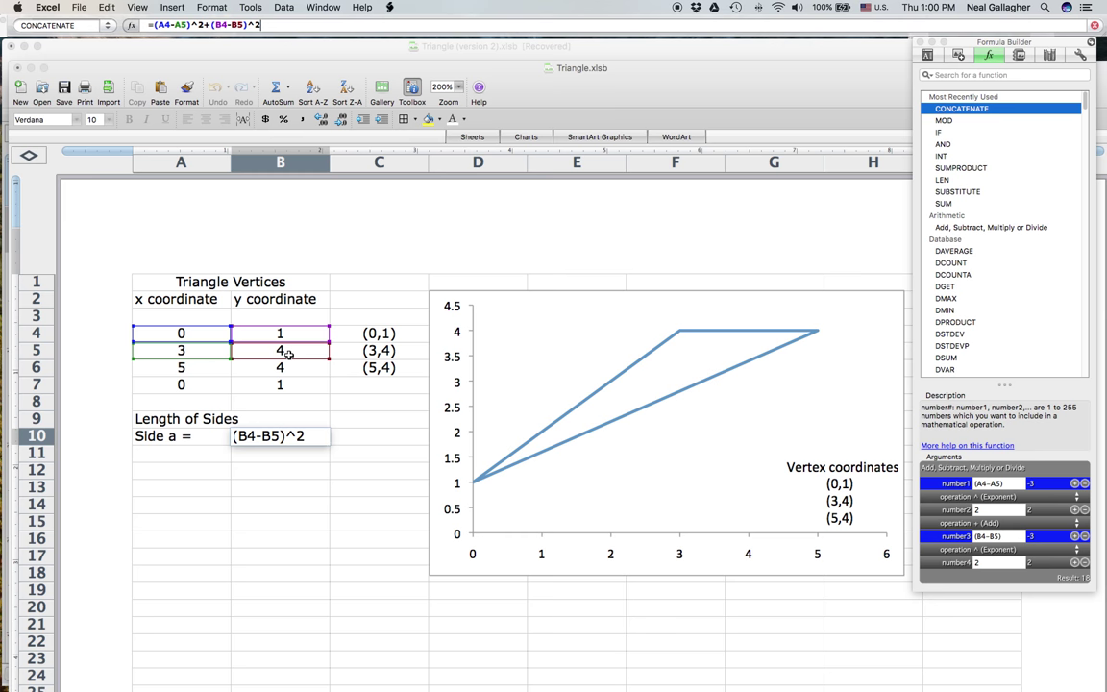
key(Return)
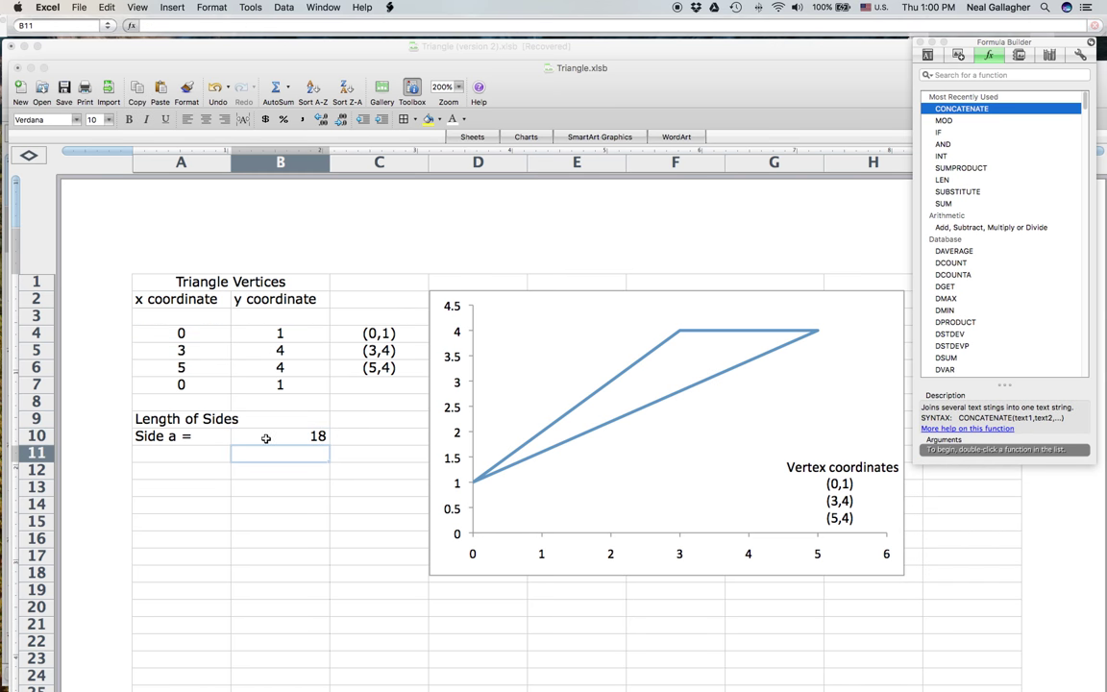
click(175, 437)
Change the A10 label to 'Side a^2 ='
double_click(174, 437)
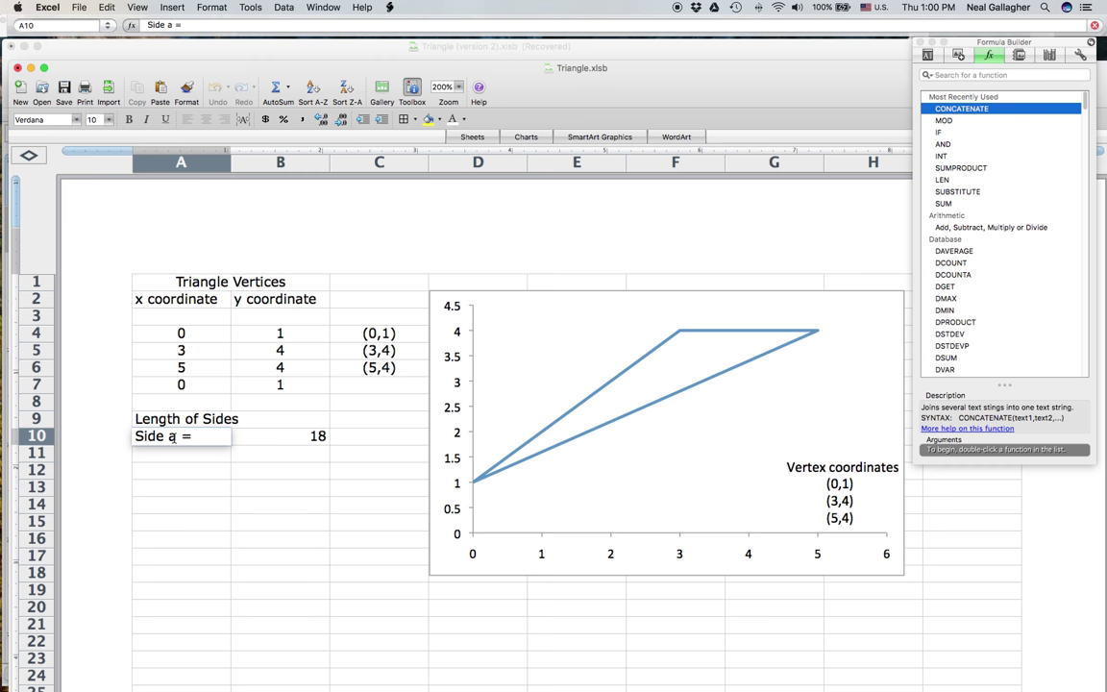
text(^2)
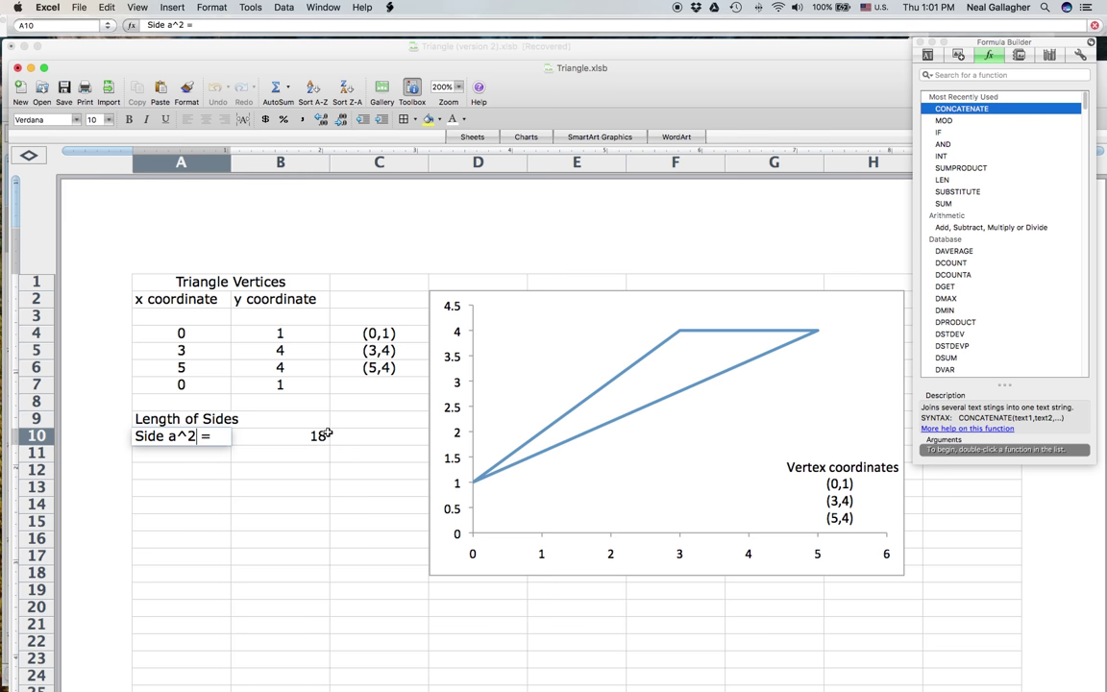
click(168, 456)
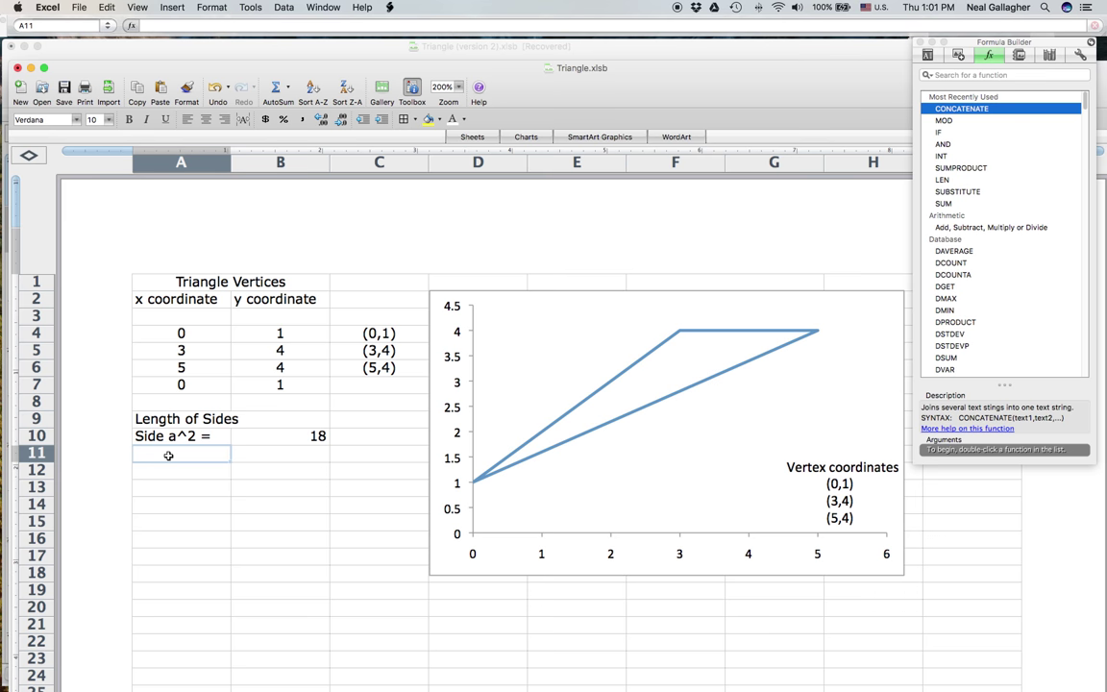
Add the label 'Side b^2 =' in A11
text(Sid)
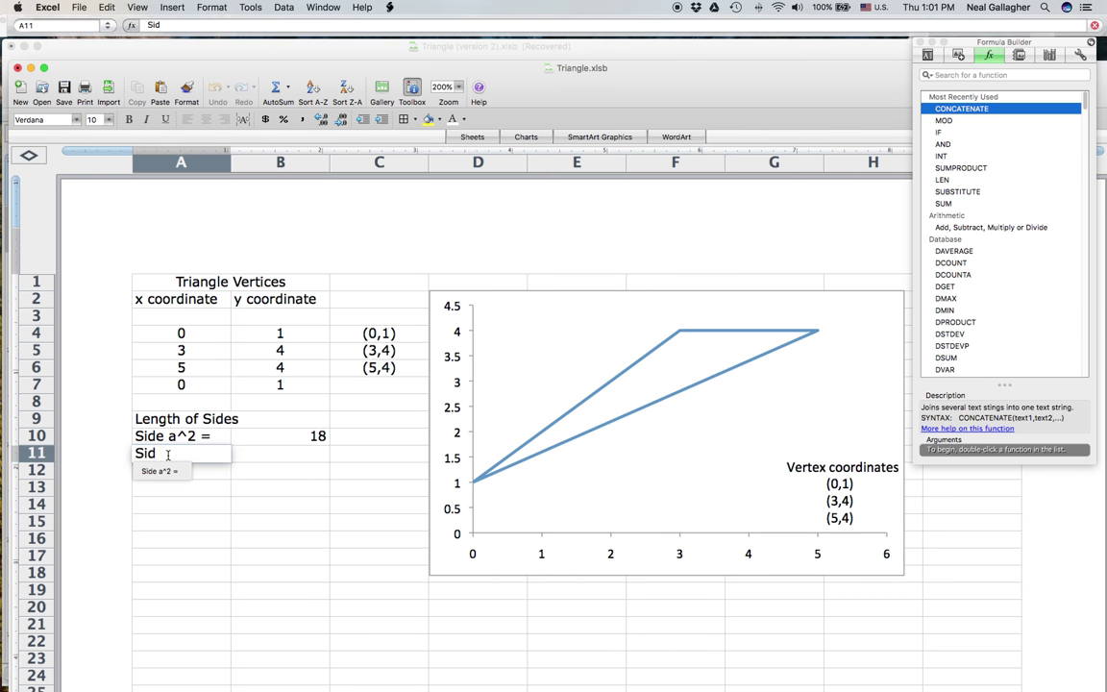
text(e b)
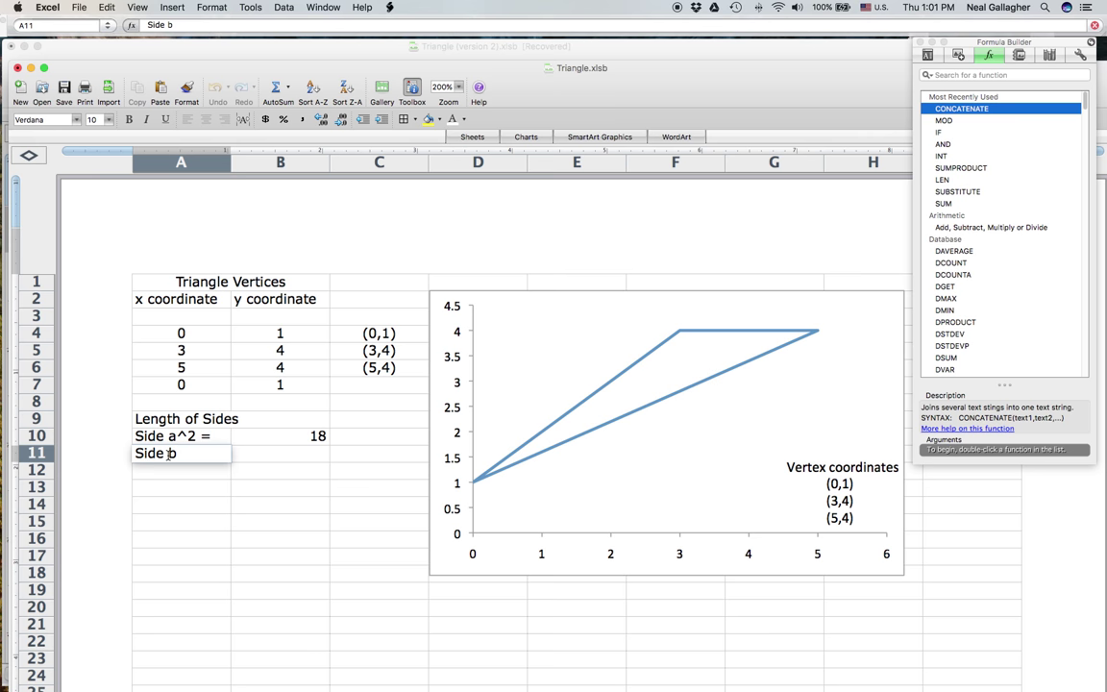
text(^2 =)
key(Return)
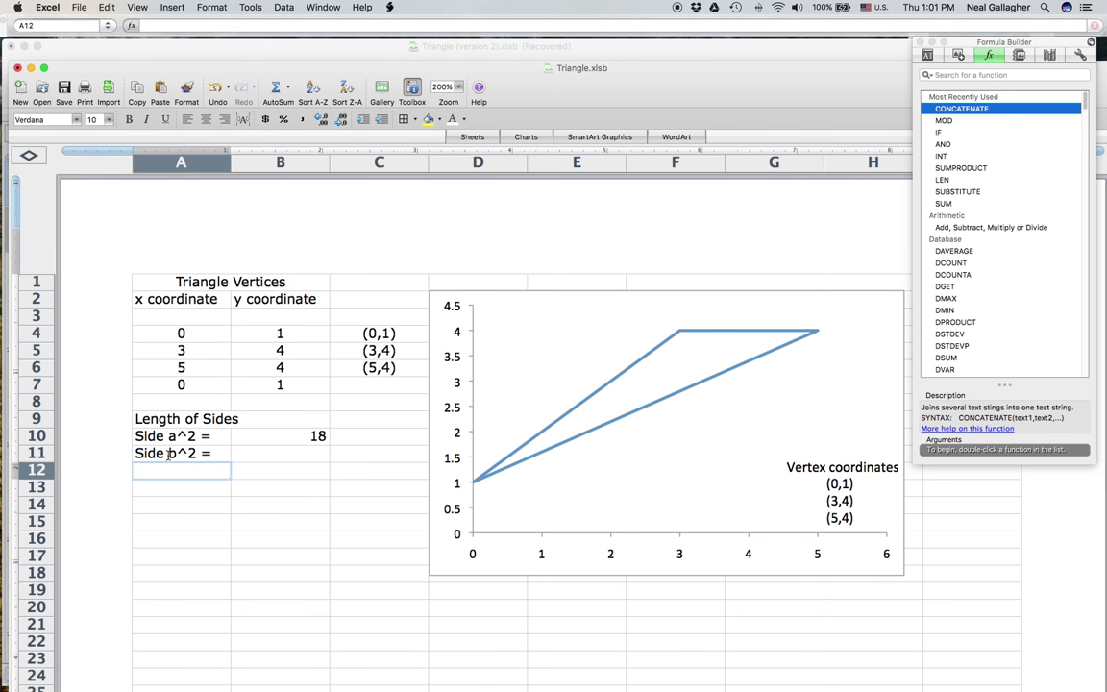
click(269, 457)
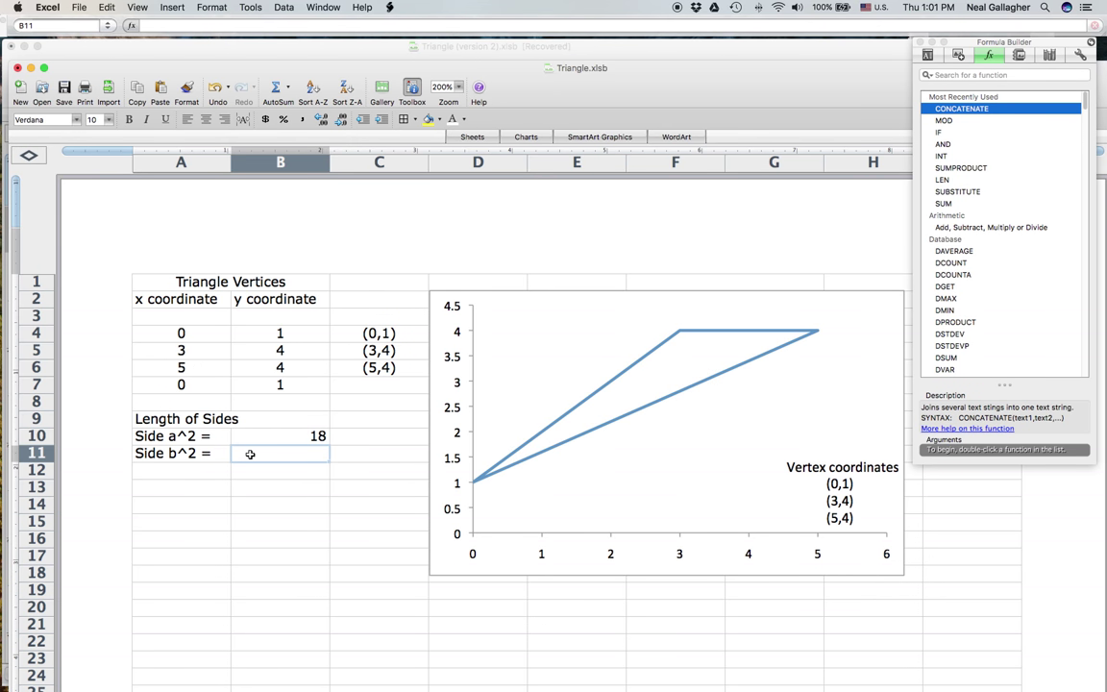
Enter =(A5-A6)^2+(B5-B6)^2 in B11 so side b squared shows 4
text(=)
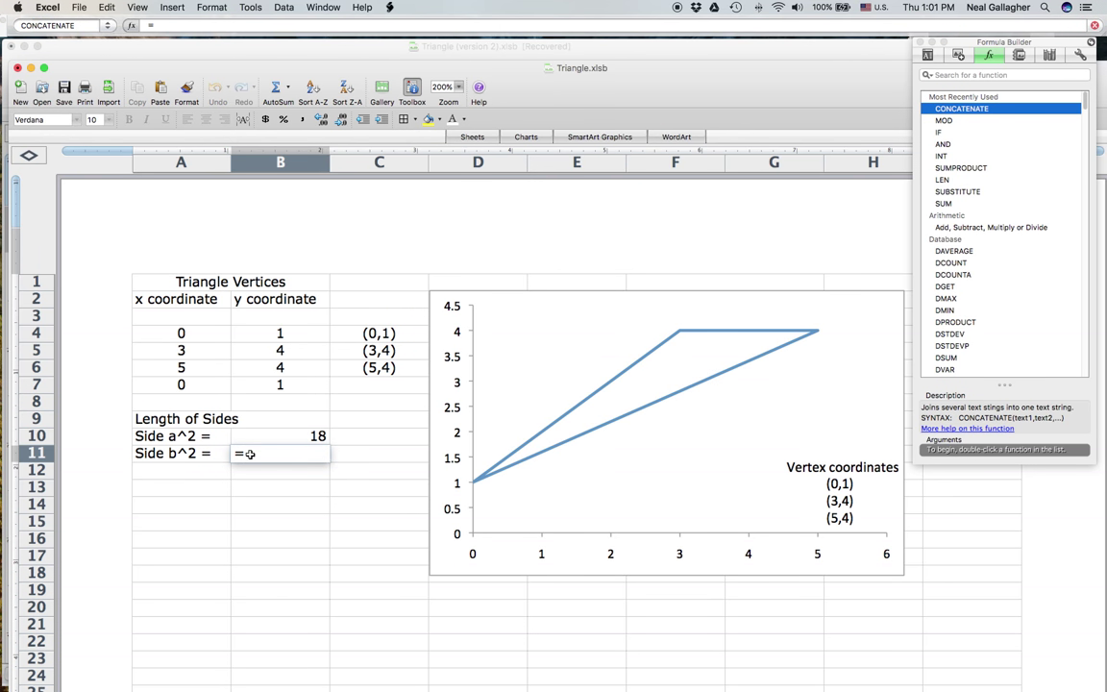
text(()
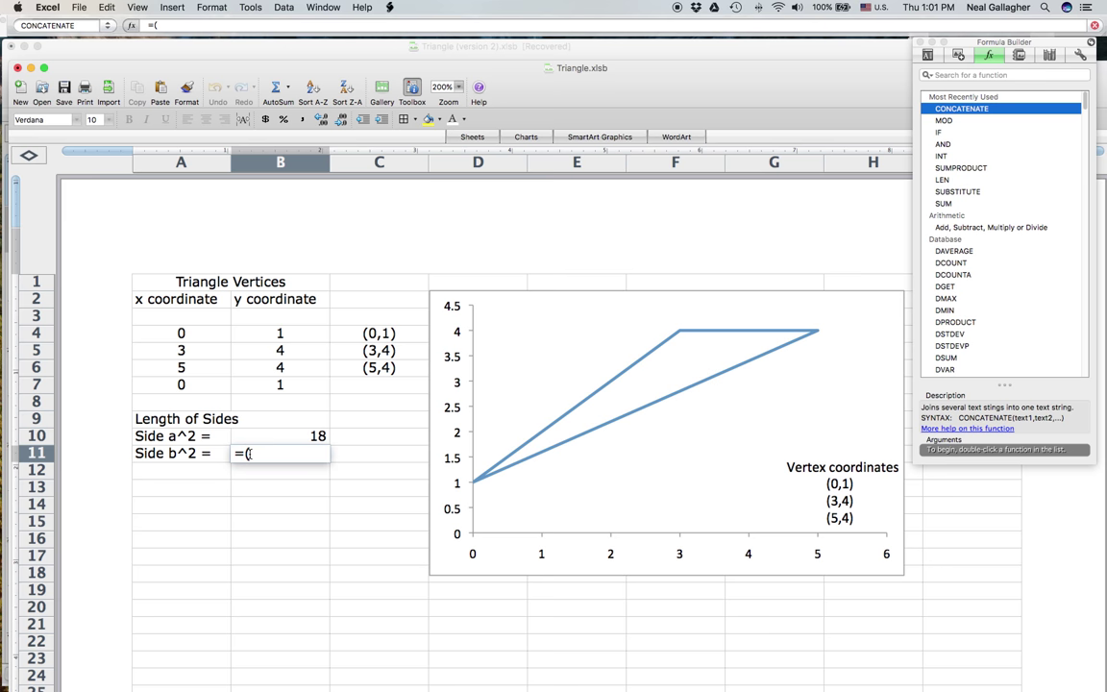
click(192, 352)
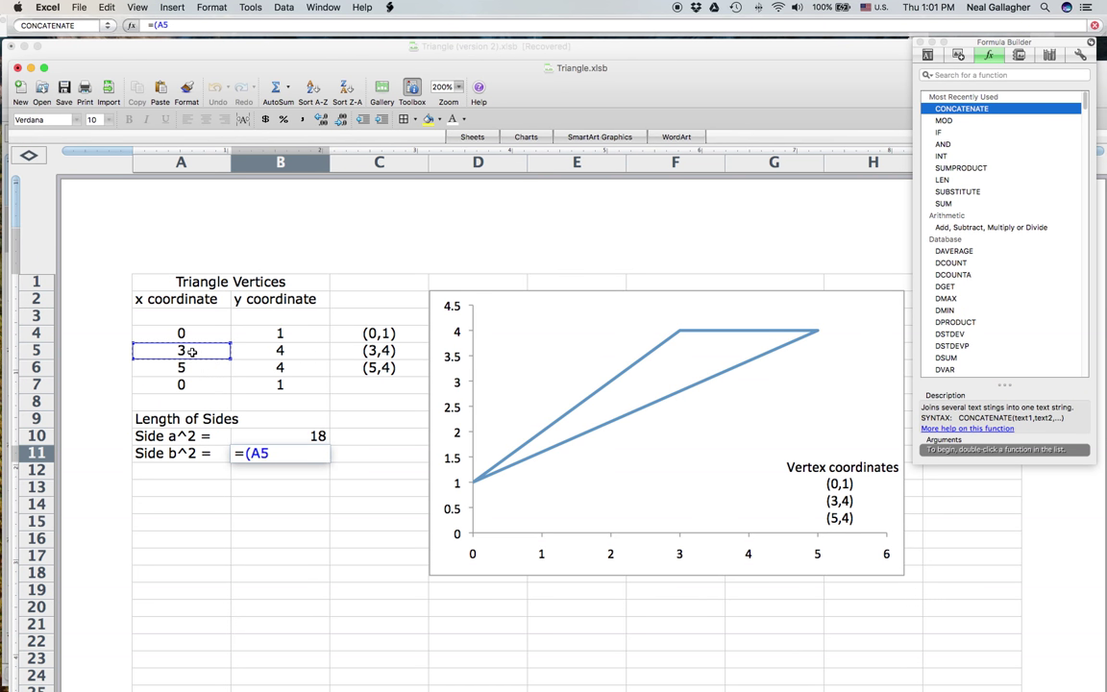
text(-)
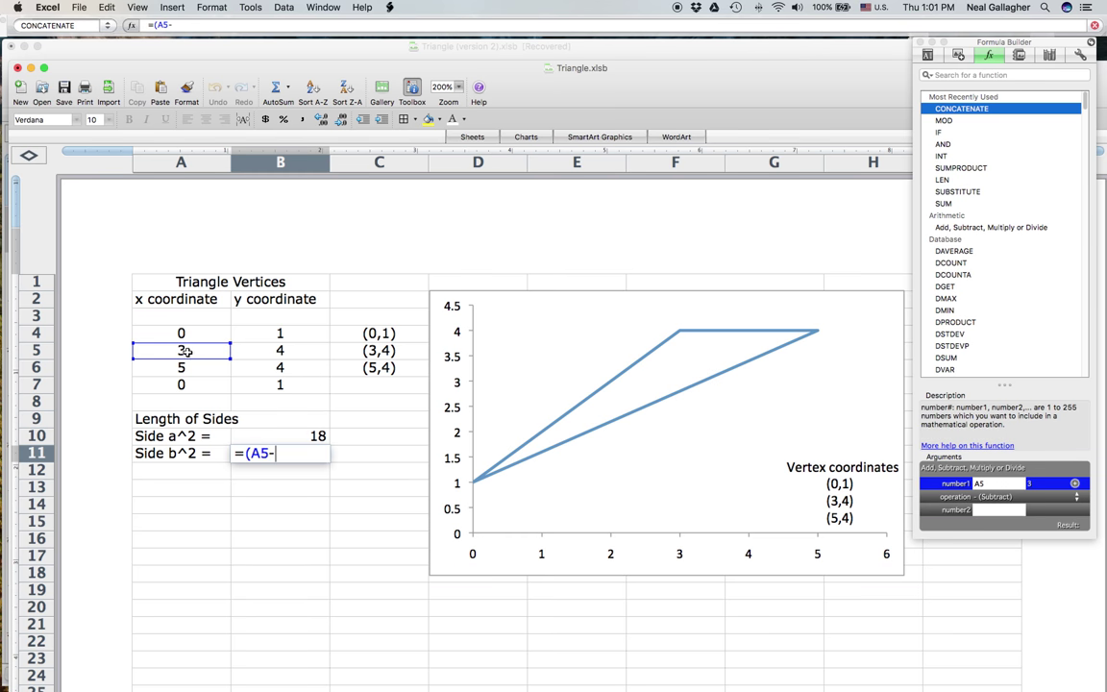
click(201, 371)
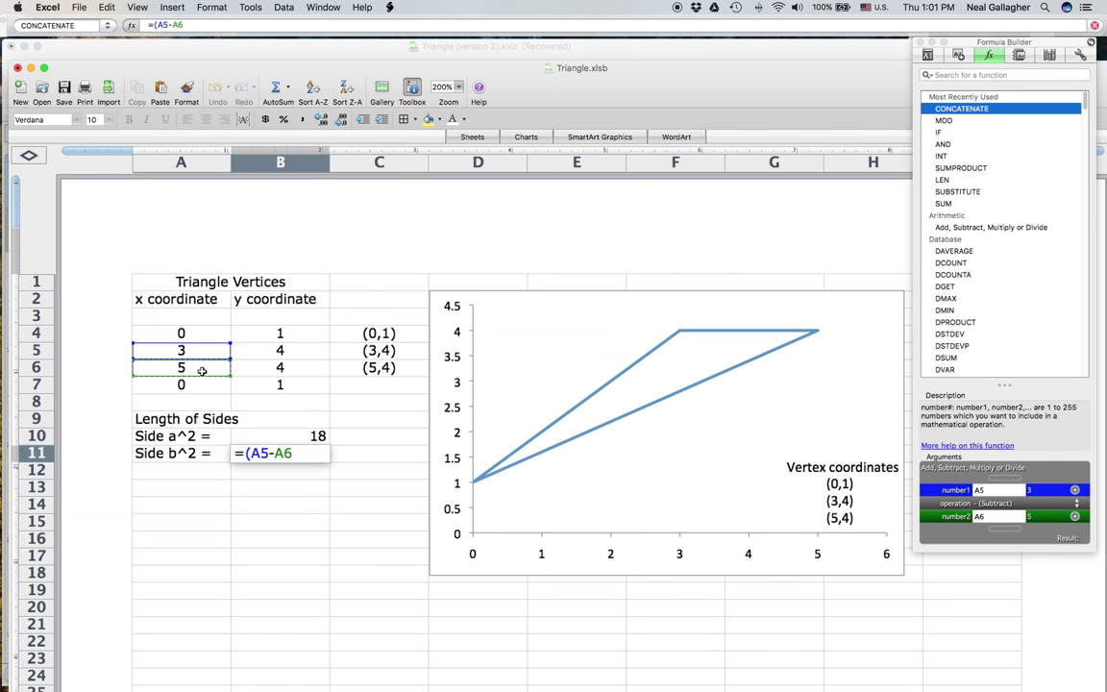
text())
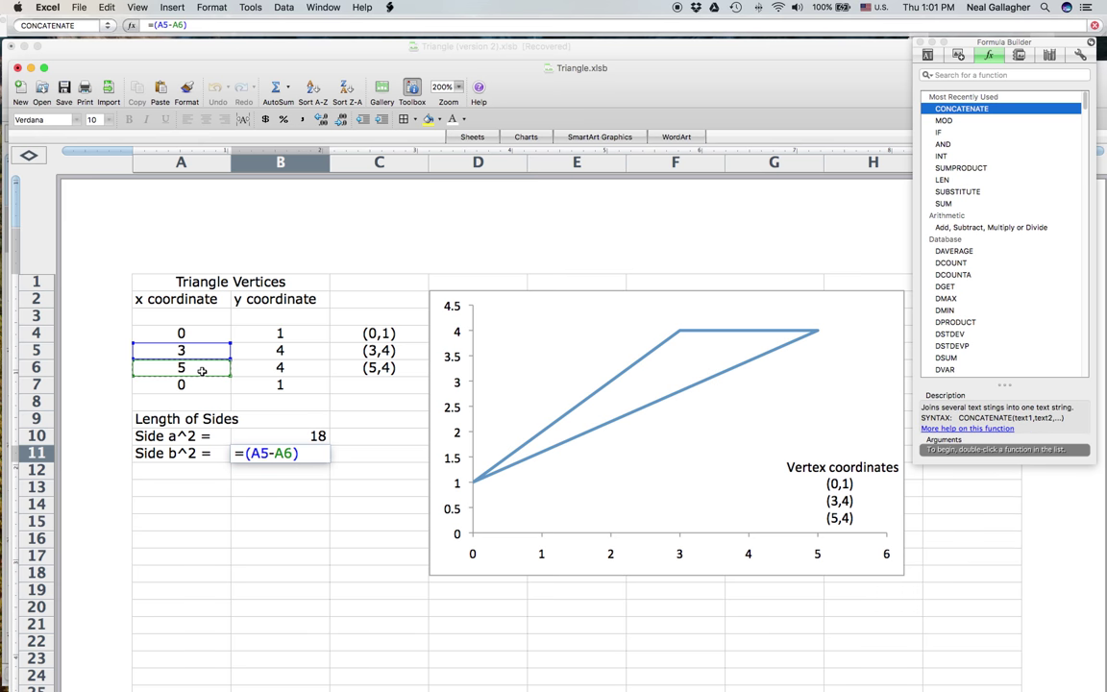
text(^)
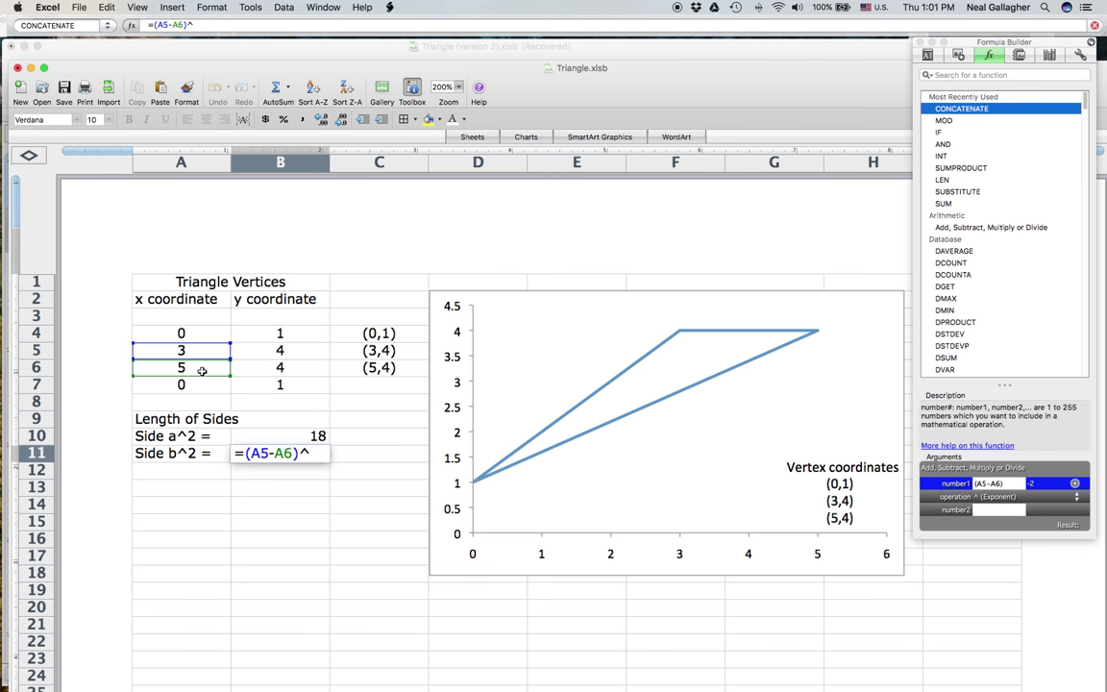
text(2)
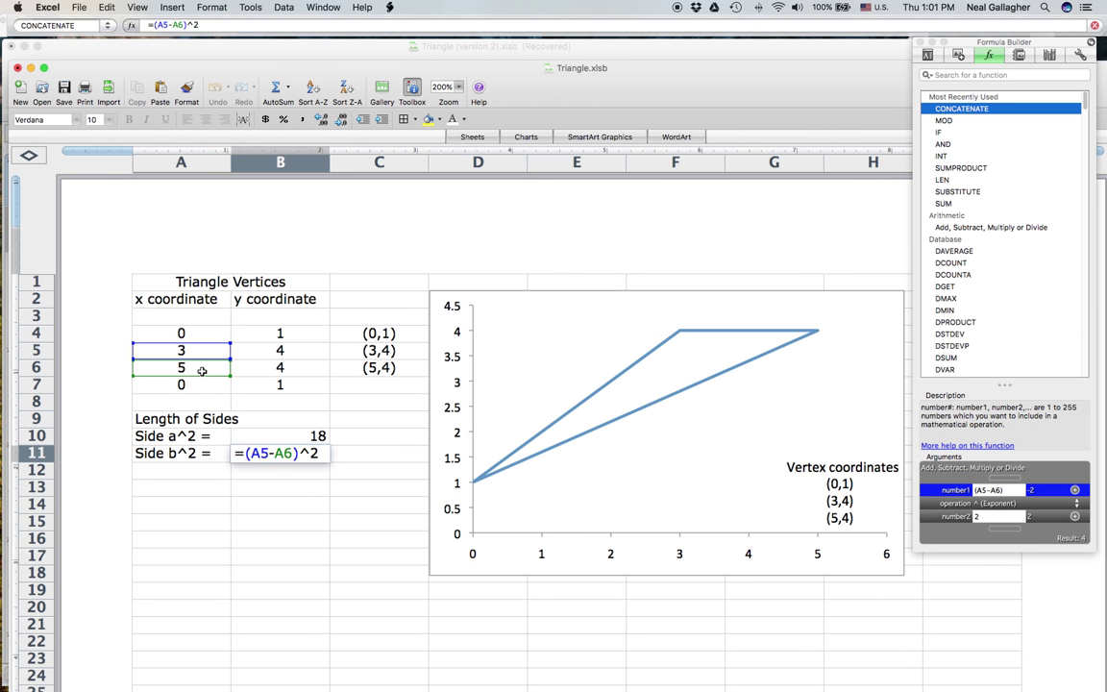
text(+)
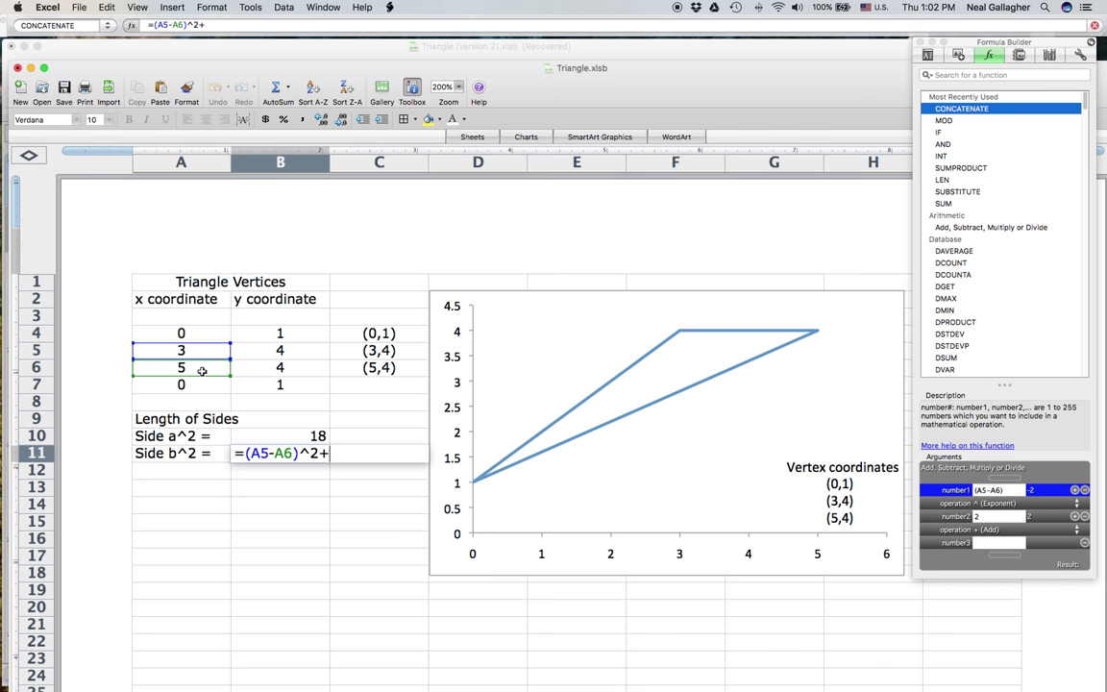
text(()
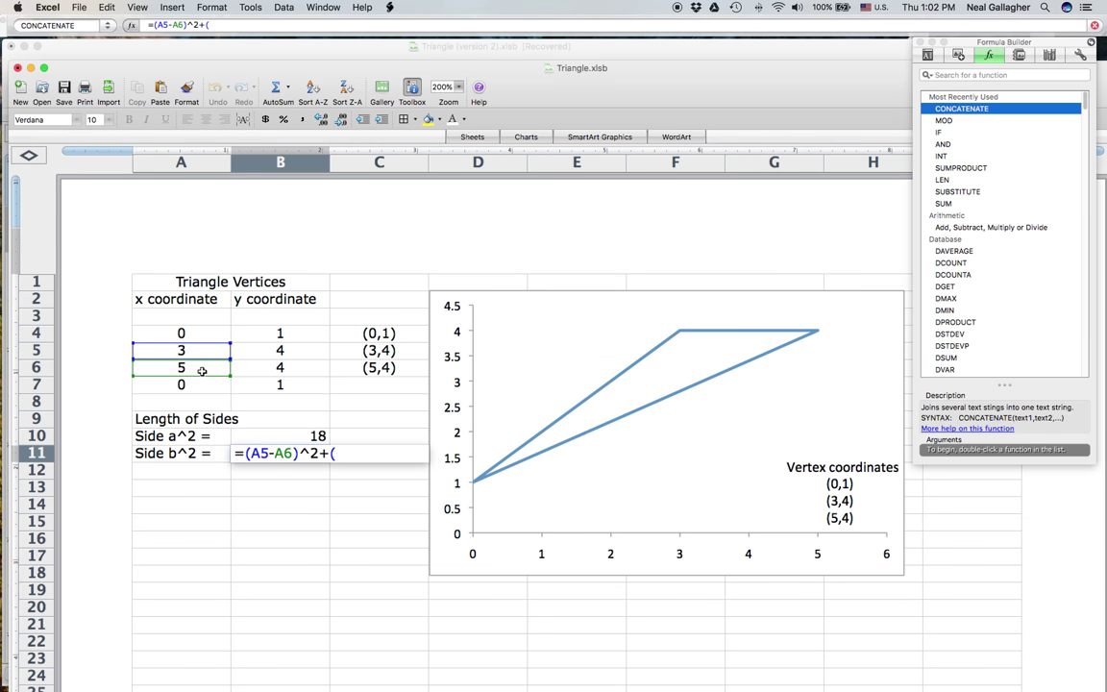
click(272, 350)
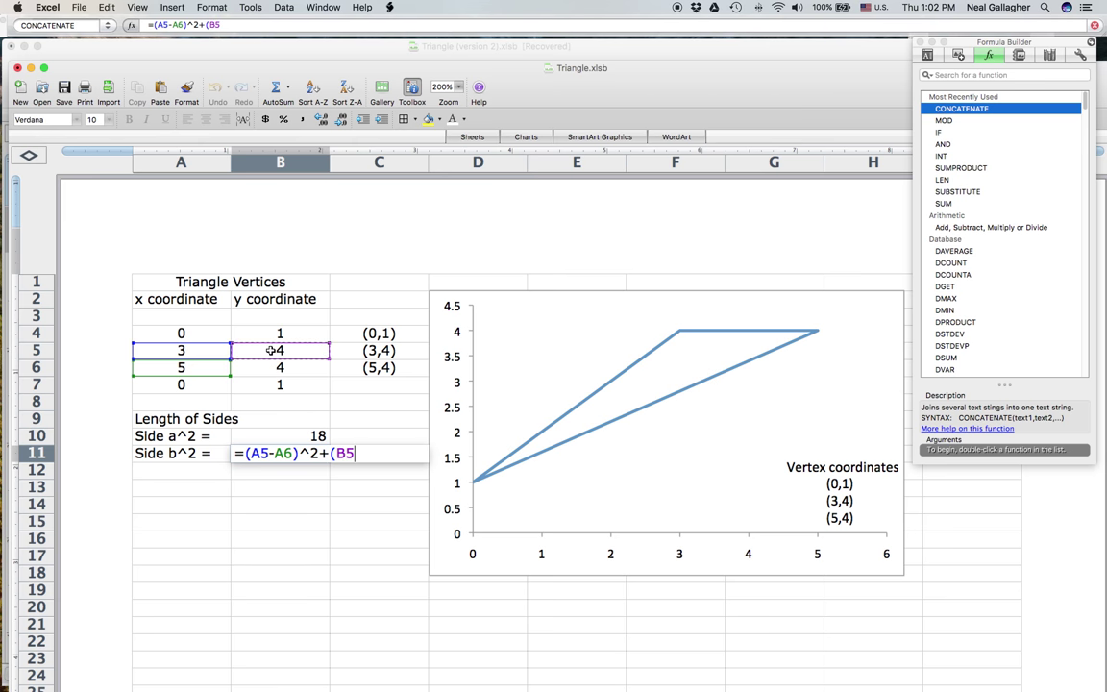
text(-)
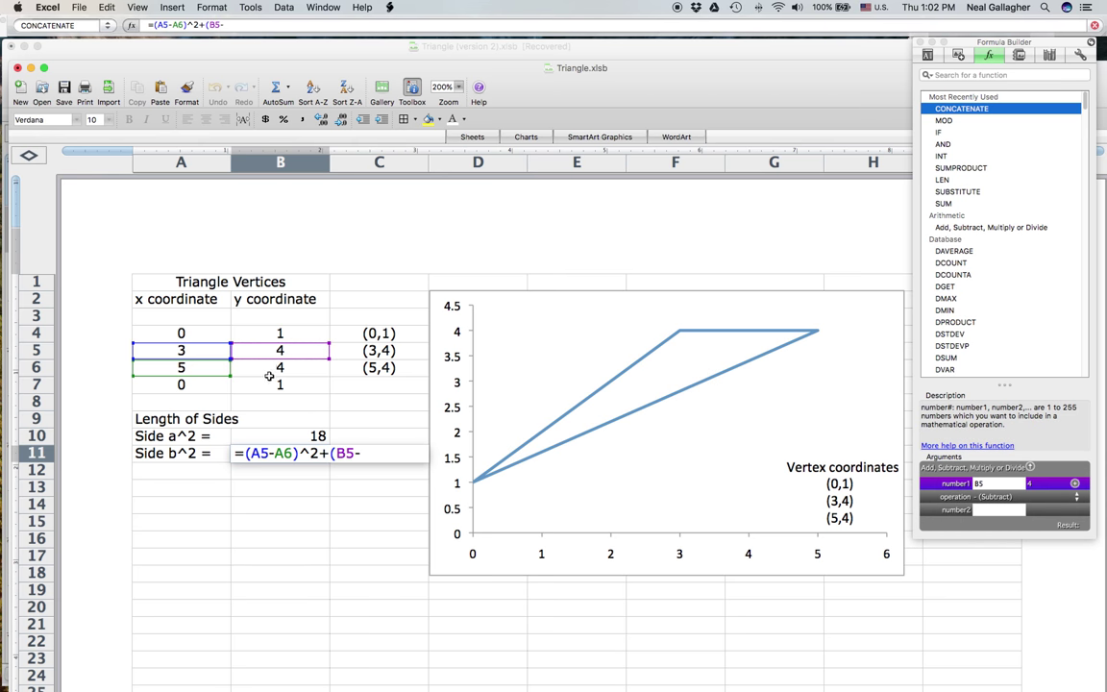
click(283, 369)
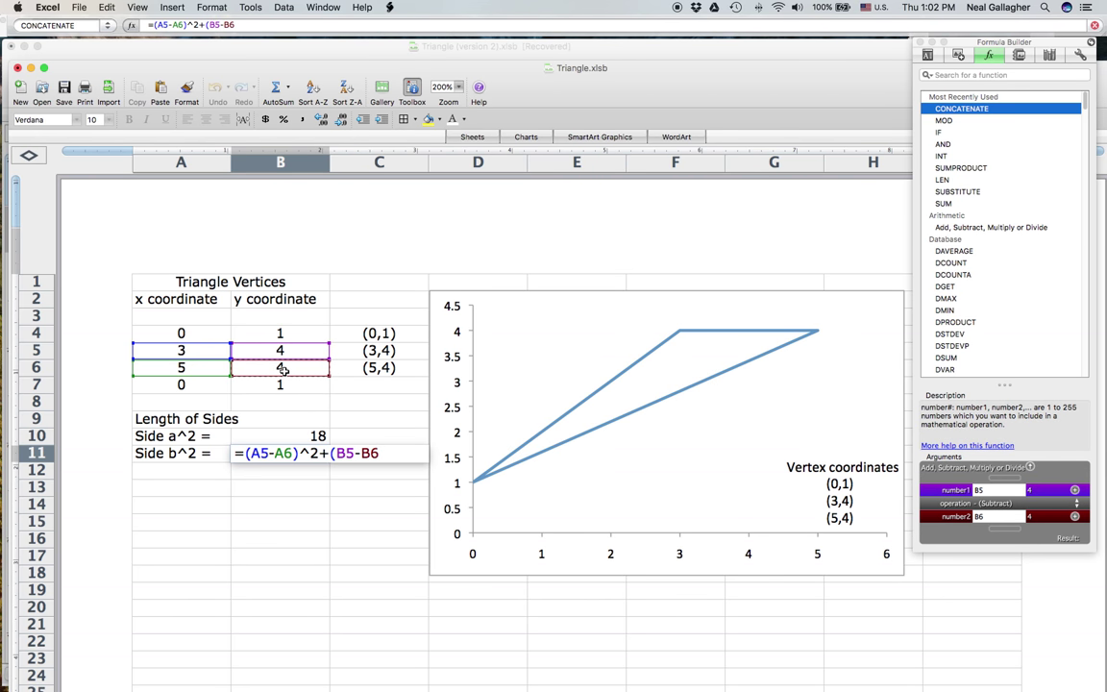
text()^2)
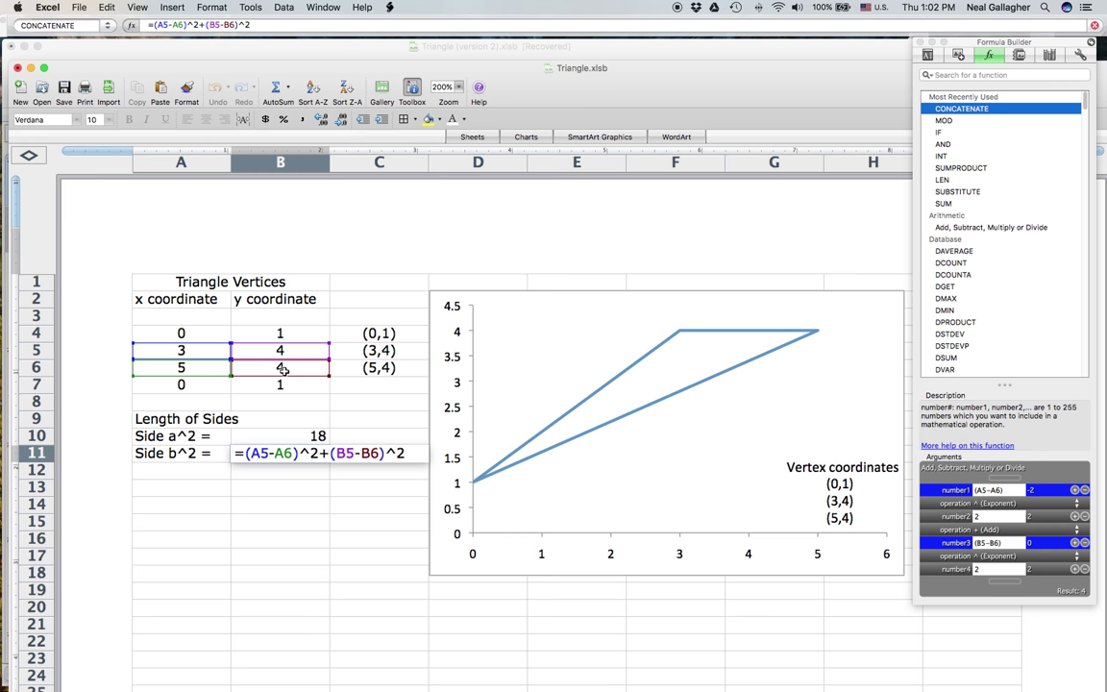
key(Return)
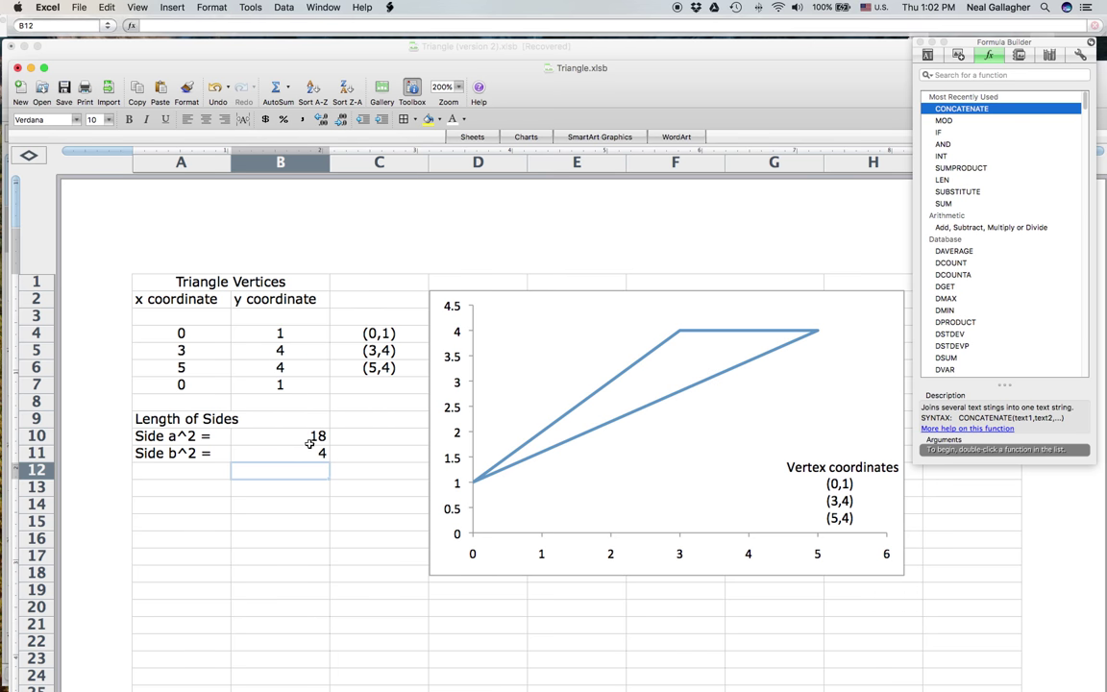
click(159, 472)
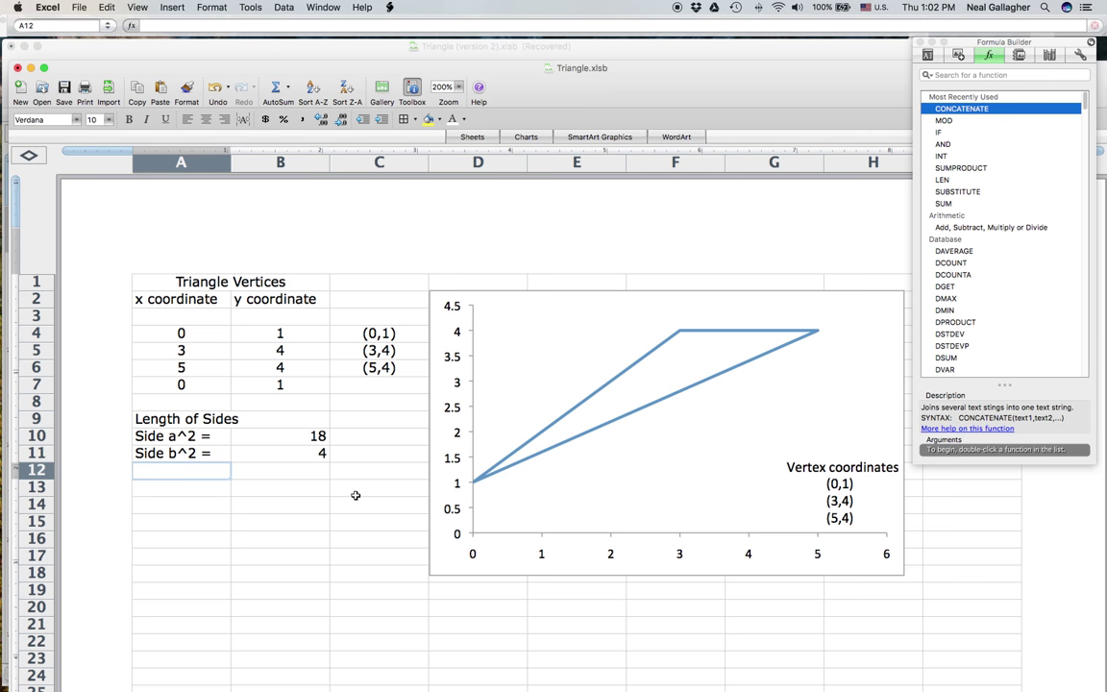
click(284, 455)
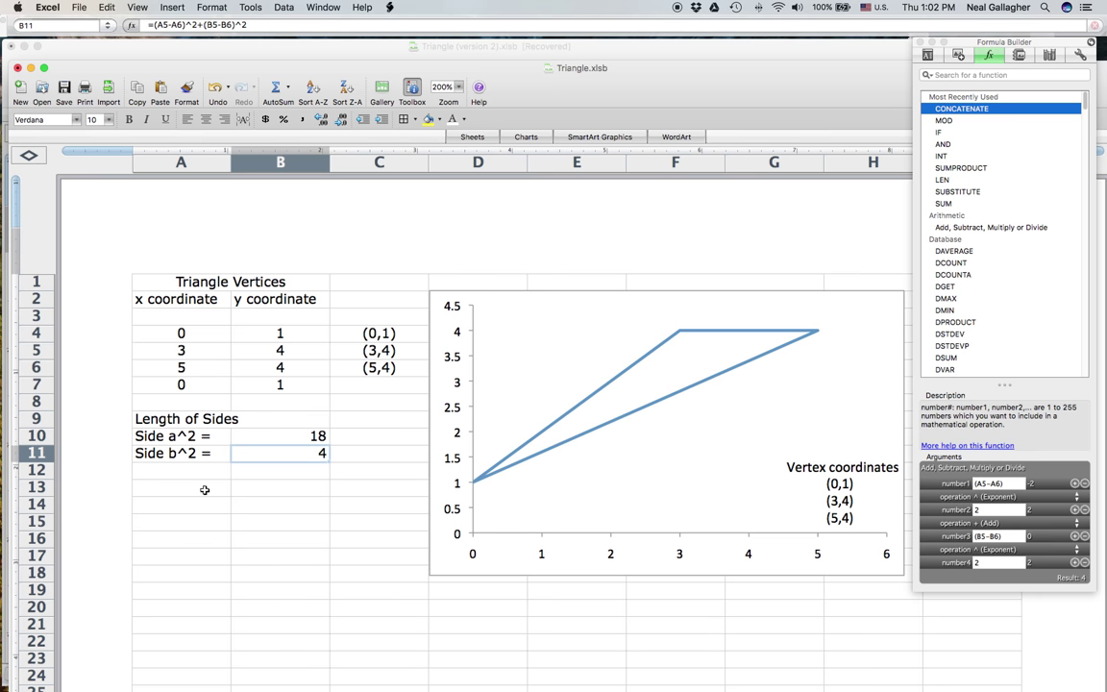
click(165, 472)
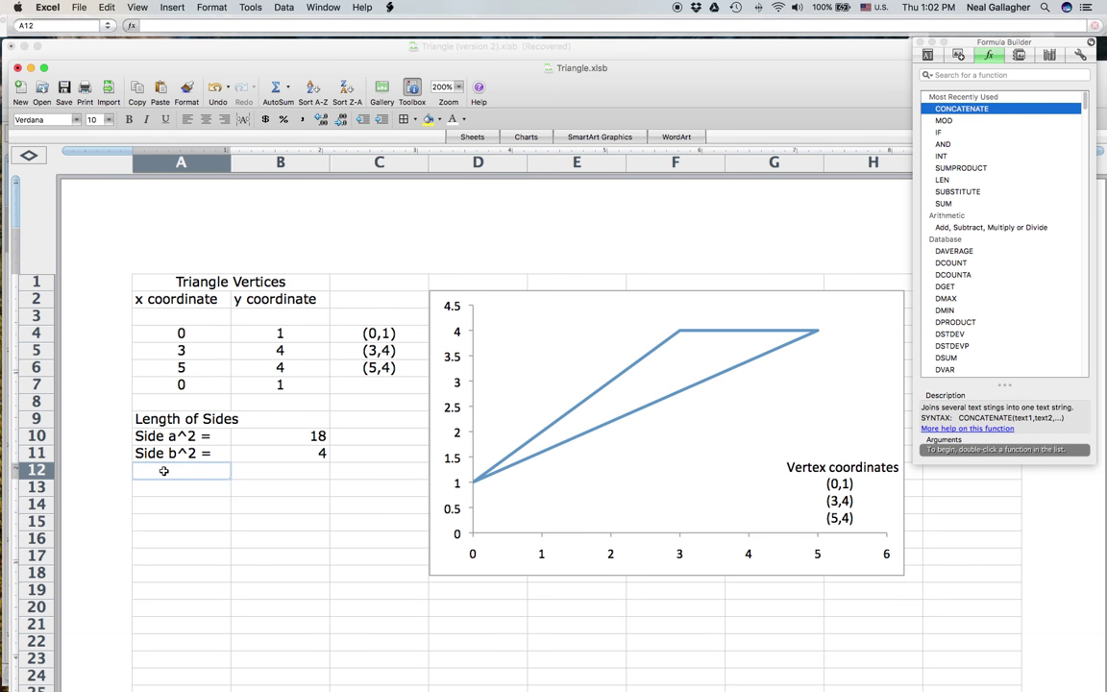
text(Sine)
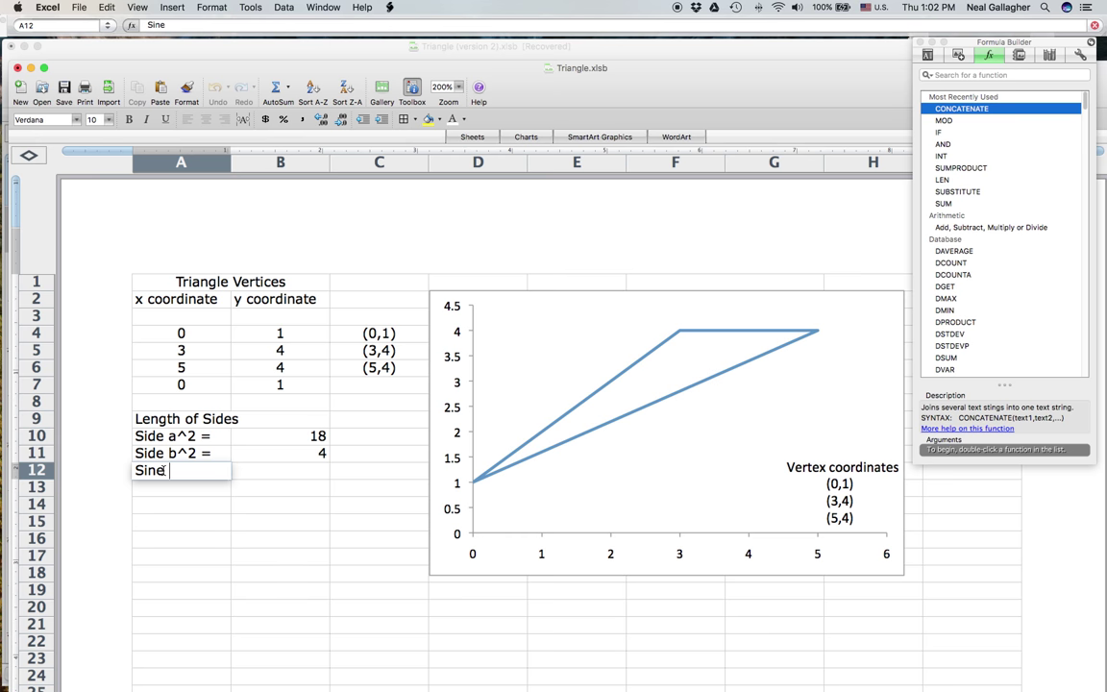
text( c^2 =)
Finish the 'Sine c^2 =' label in A12 and start B12's formula with =(
click(275, 471)
text(=)
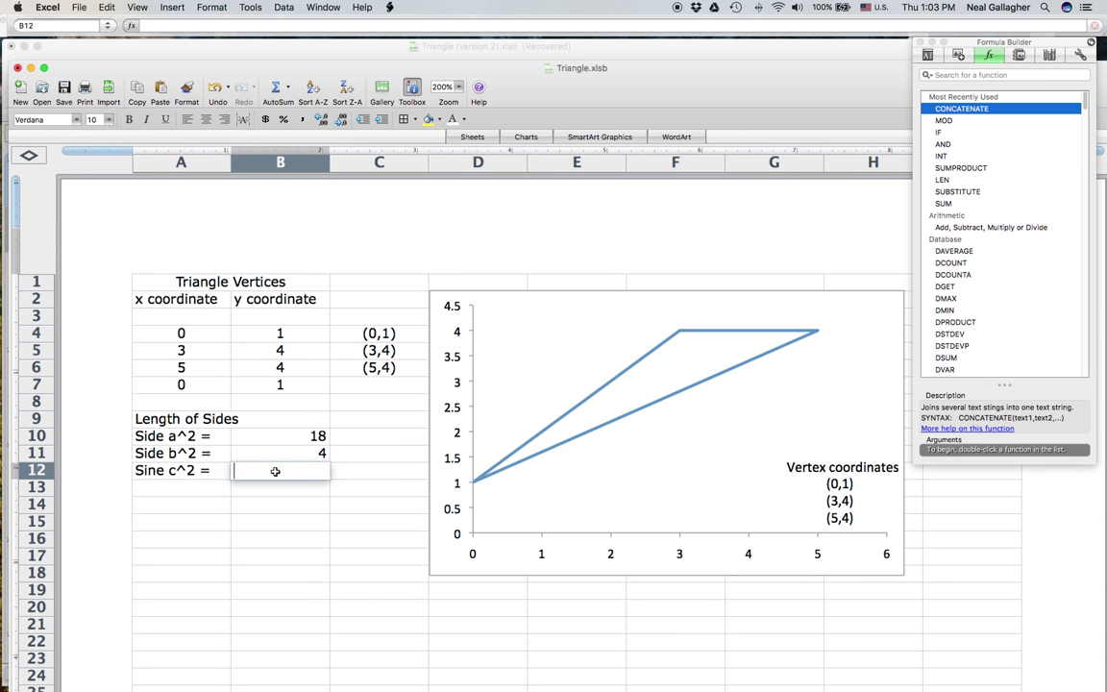
text(()
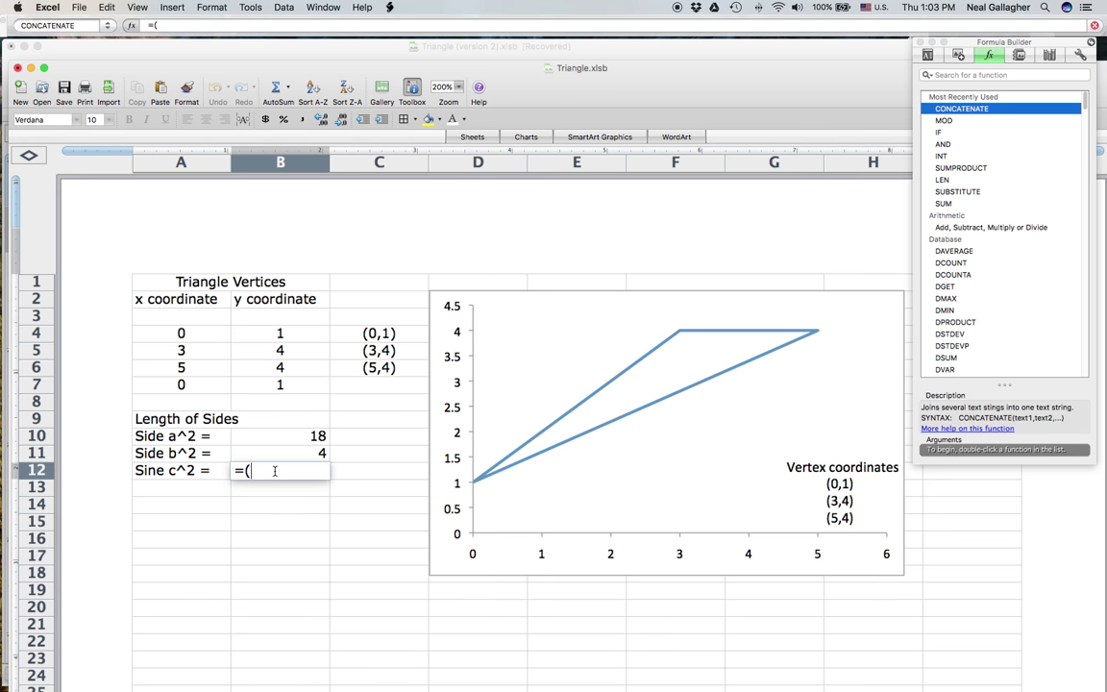
Complete B12 as =(A6-A7)^2+(B6-B7)^2 so side c squared shows 34
click(192, 374)
text(-)
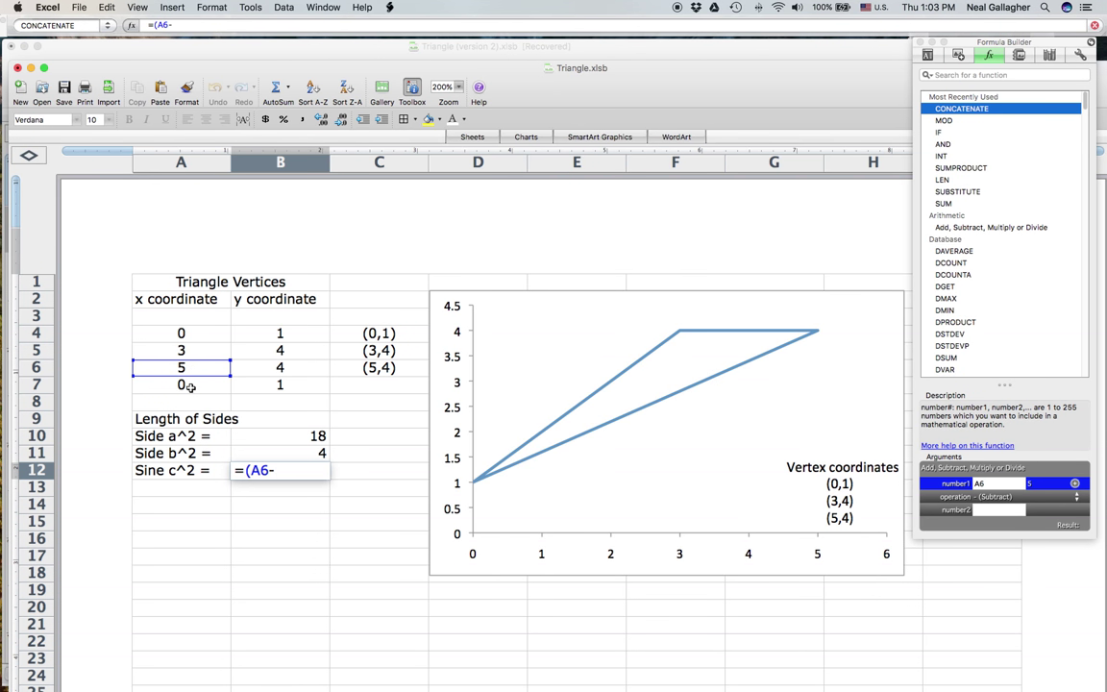
click(191, 386)
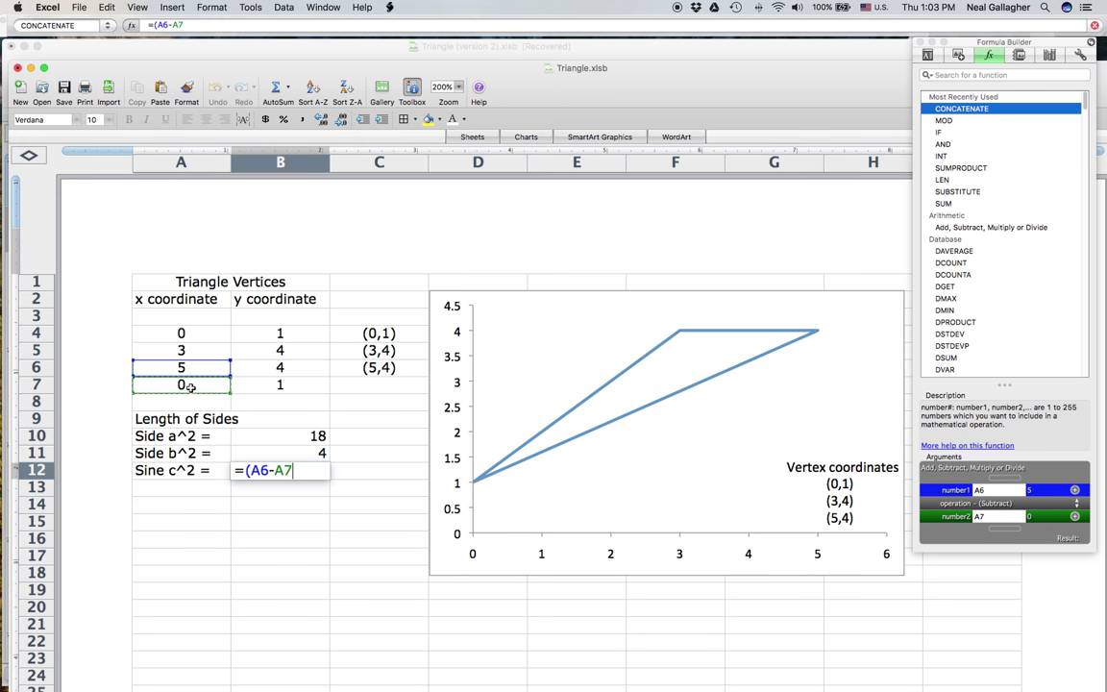
text()^2)
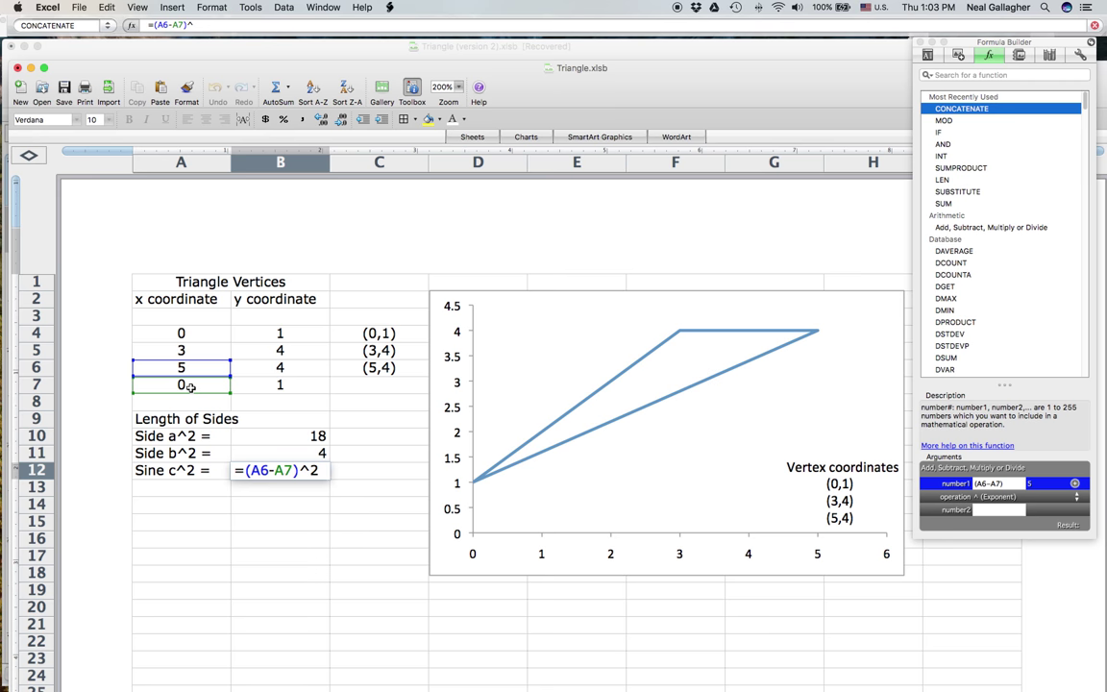
text(+)
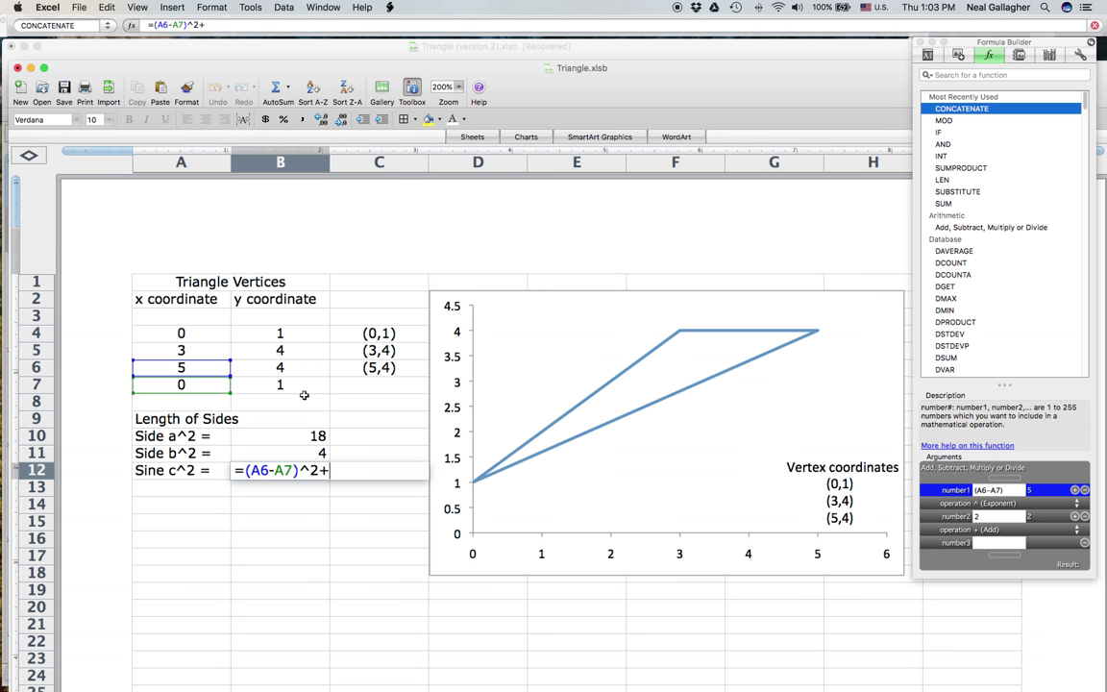
text(()
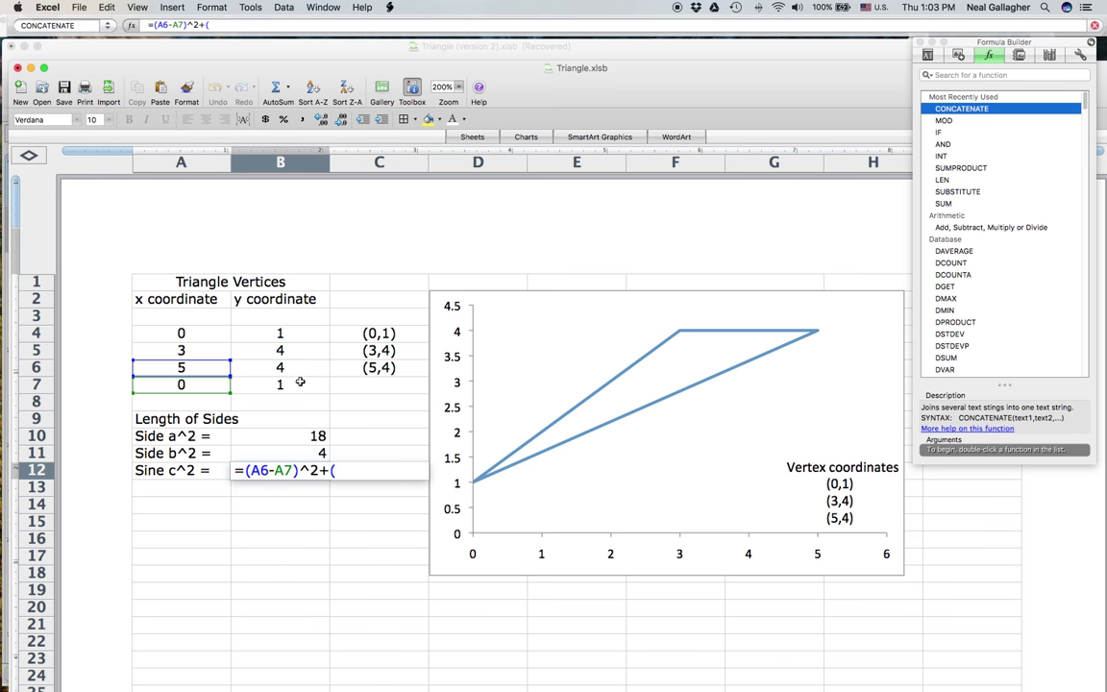
click(292, 369)
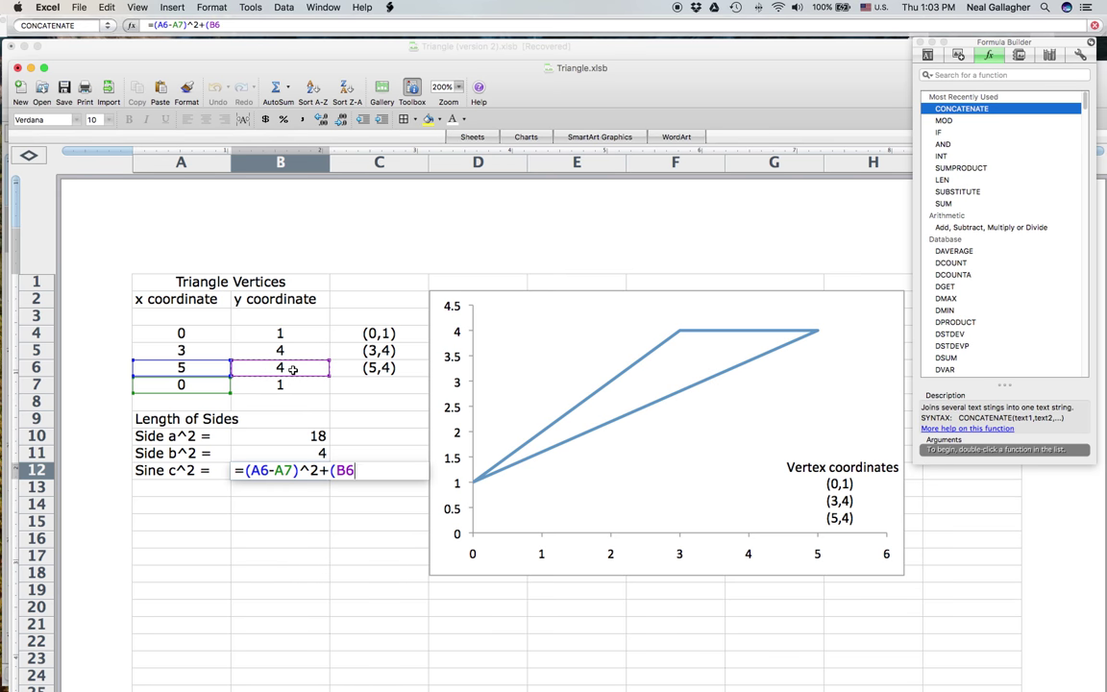
text(-)
click(289, 385)
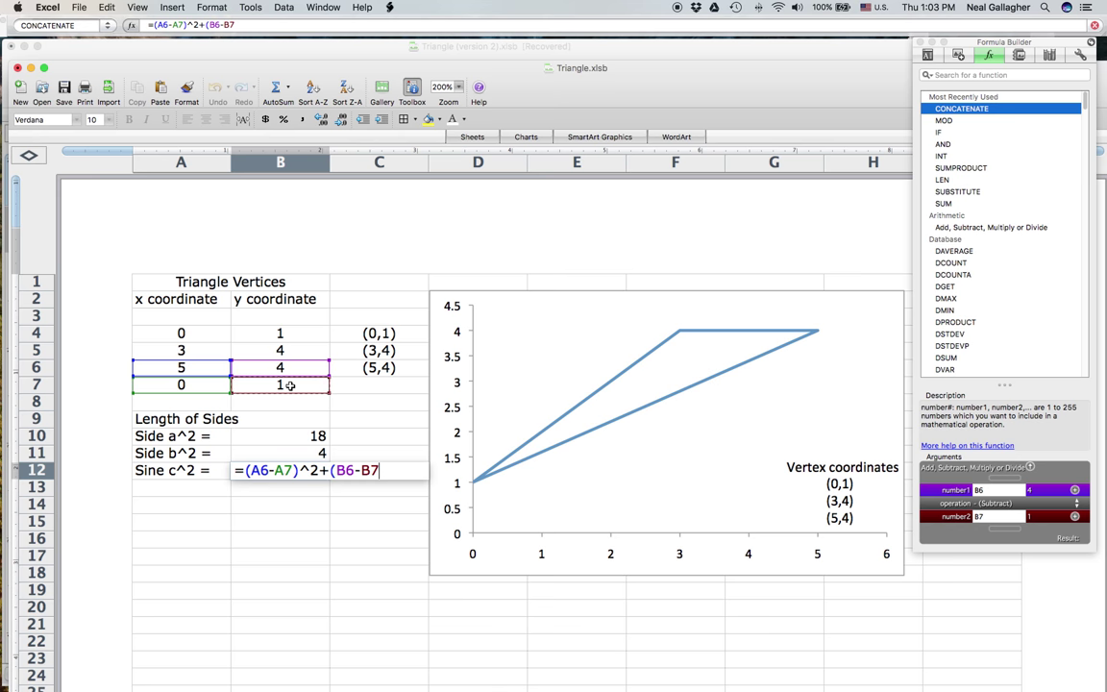
text())
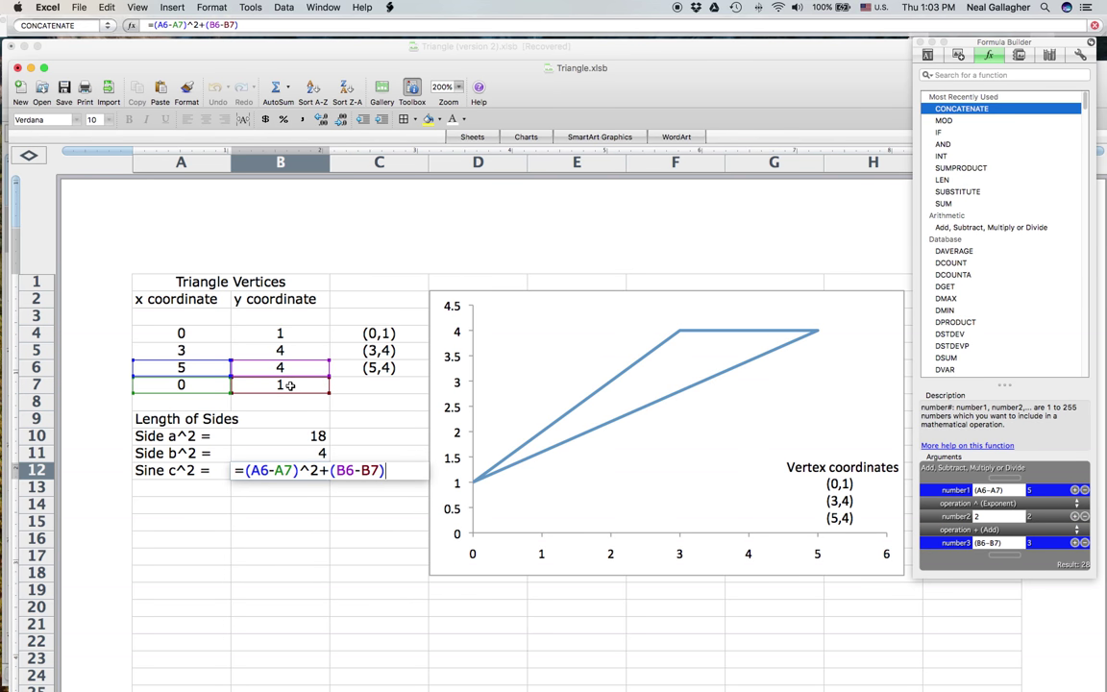
text(^2)
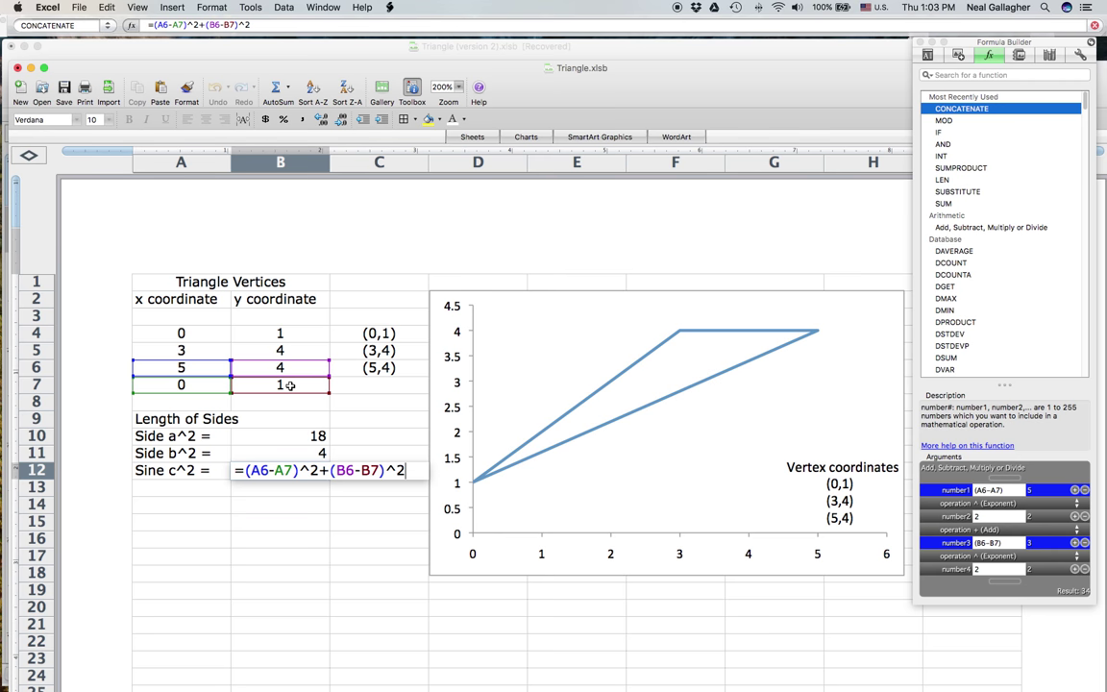
key(Return)
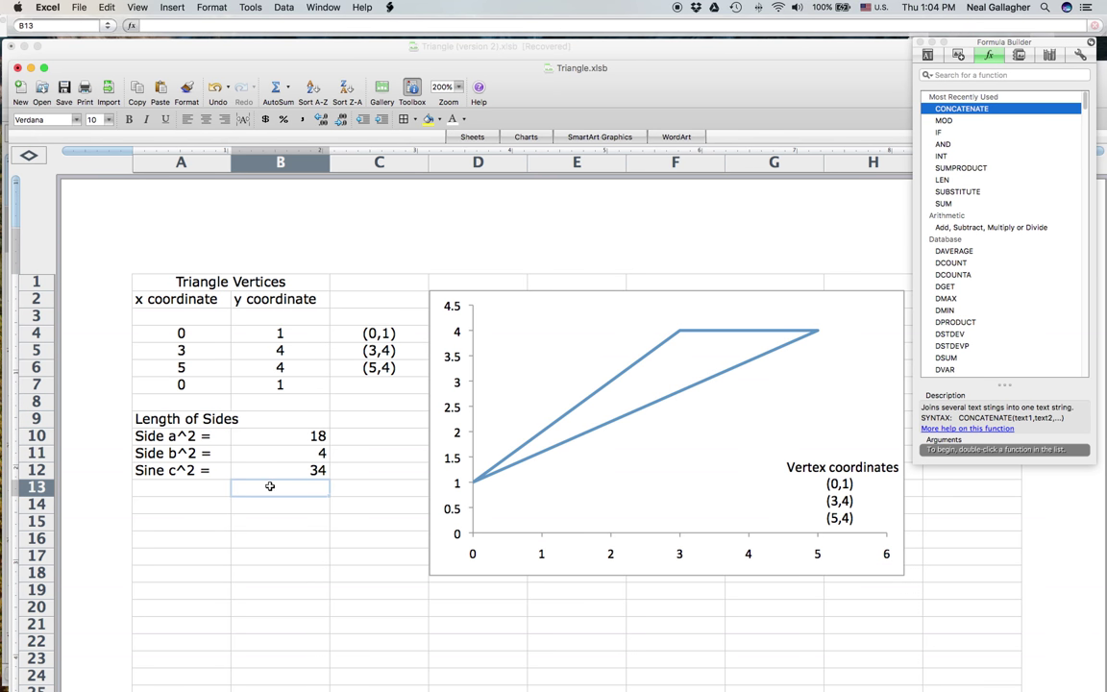
click(190, 436)
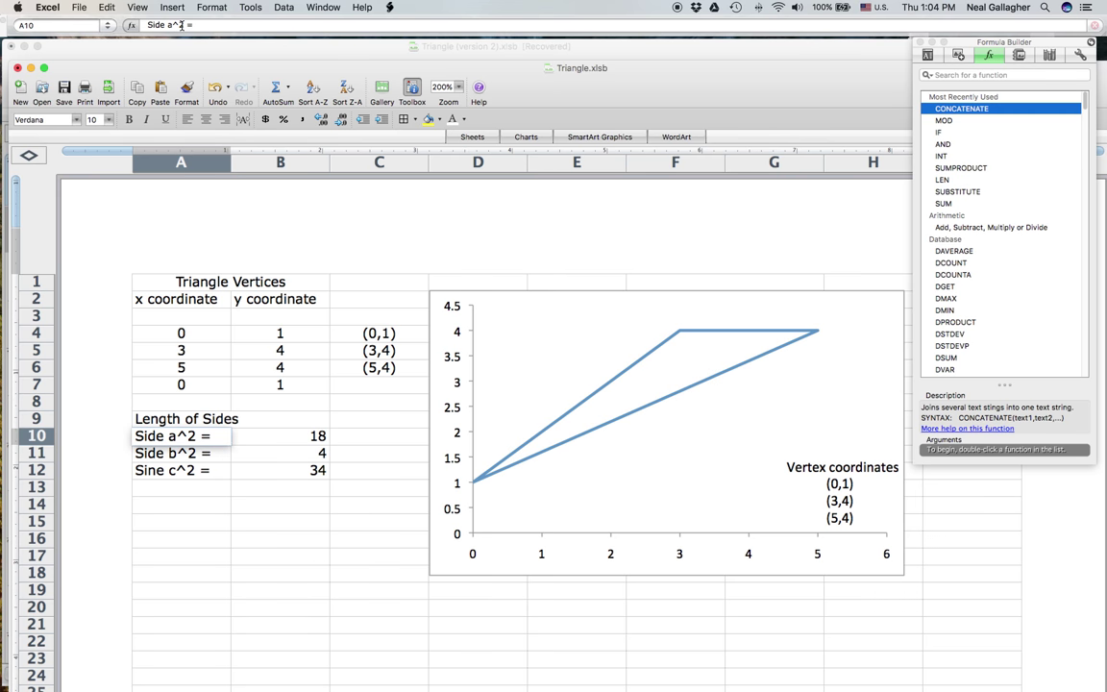
Make the 2 in 'Side a^2 =' superscript and remove the caret
click(180, 25)
double_click(181, 25)
click(179, 24)
drag(181, 25, 178, 44)
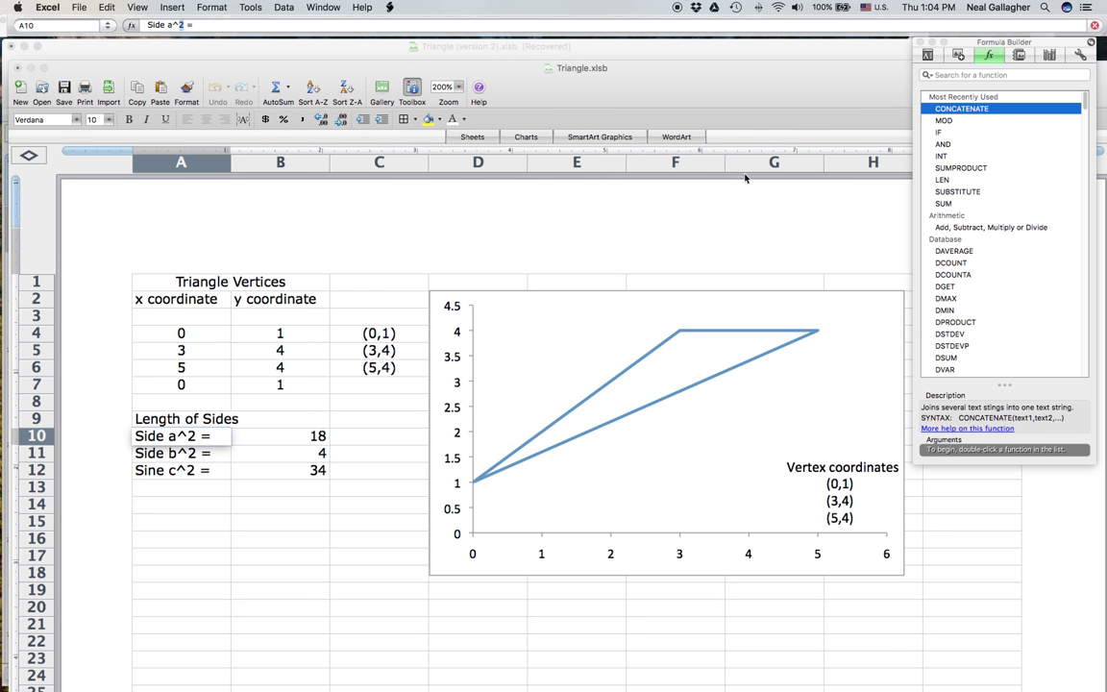
click(927, 54)
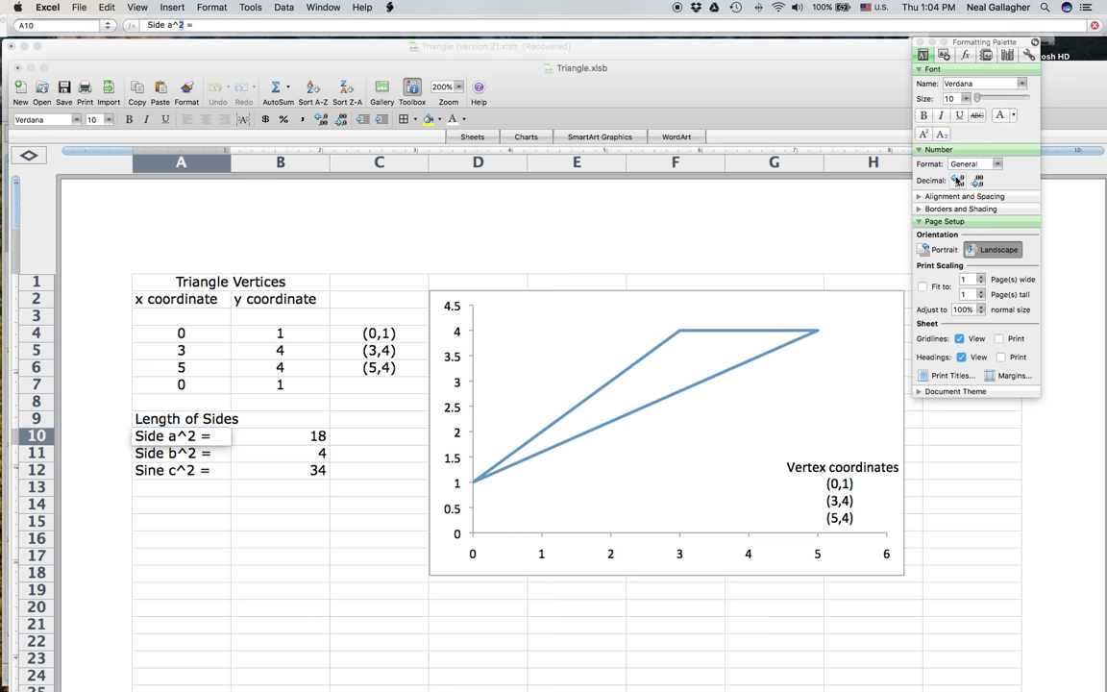
click(925, 137)
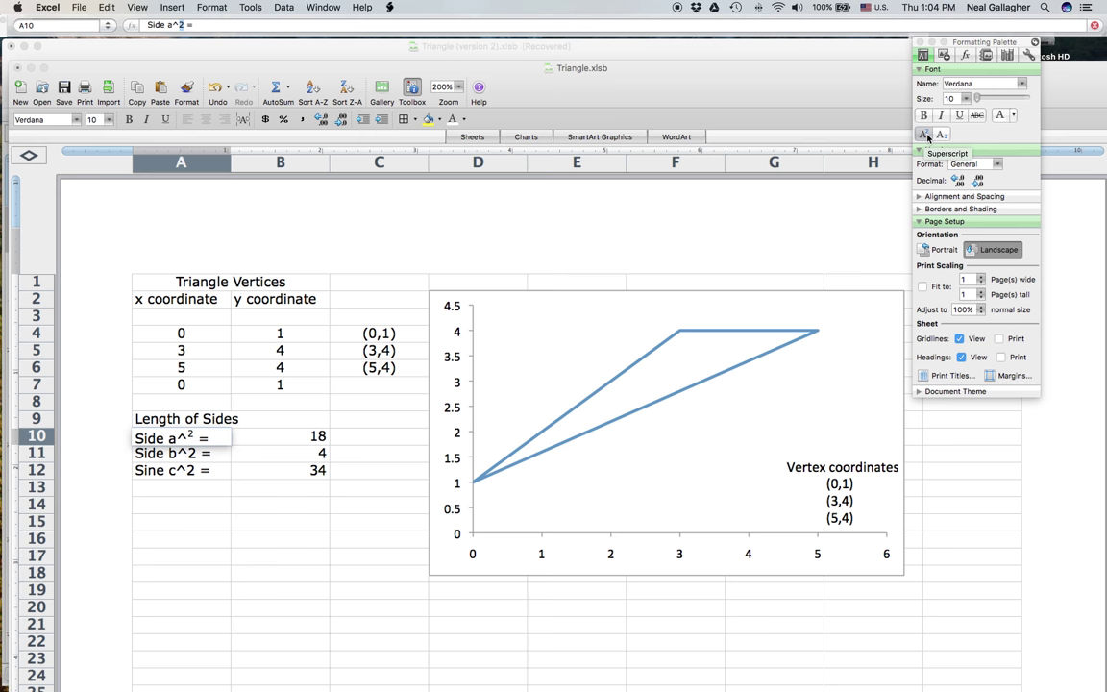
click(161, 25)
key(BackSpace)
key(Return)
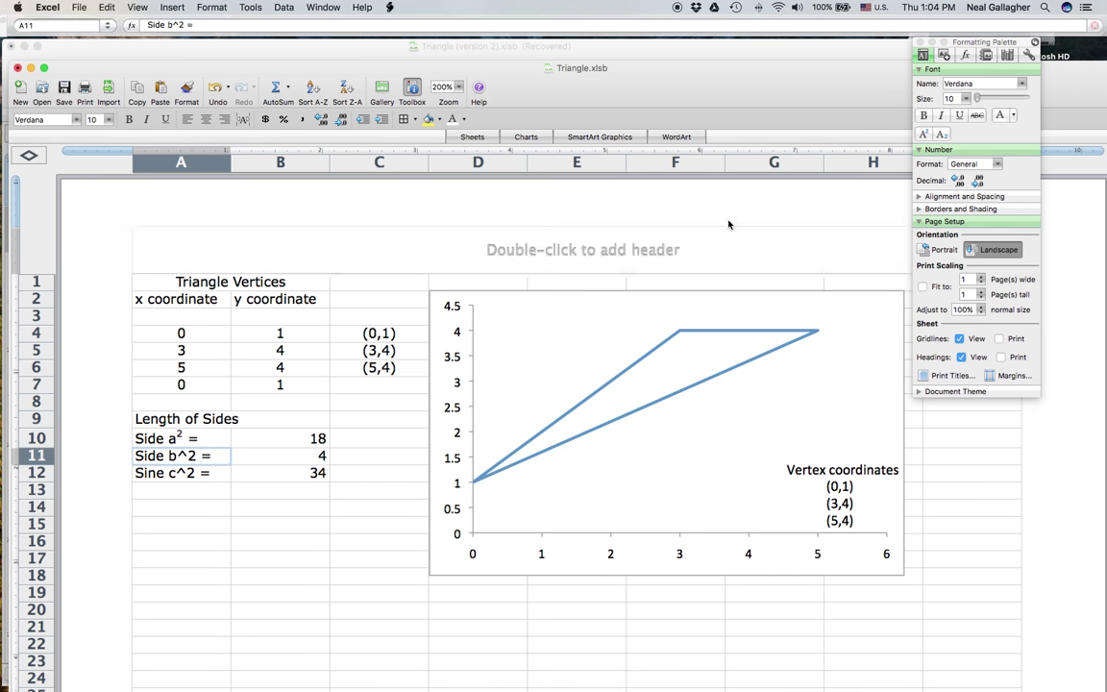
Make the 2 in 'Side b^2 =' superscript and remove the caret
click(183, 26)
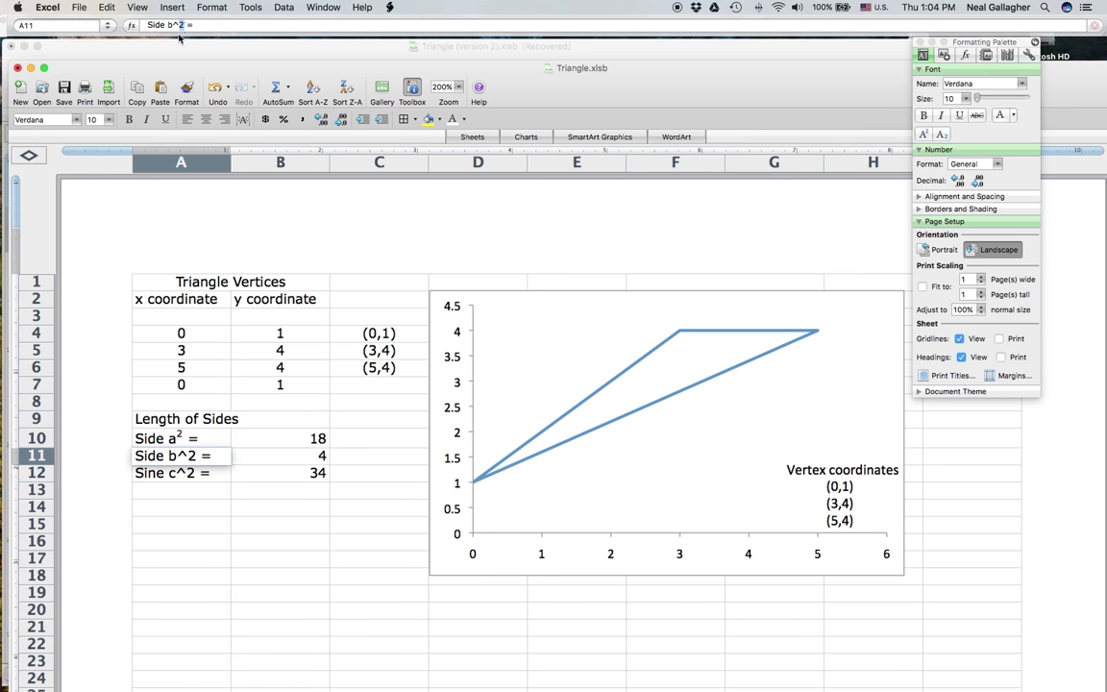
click(923, 135)
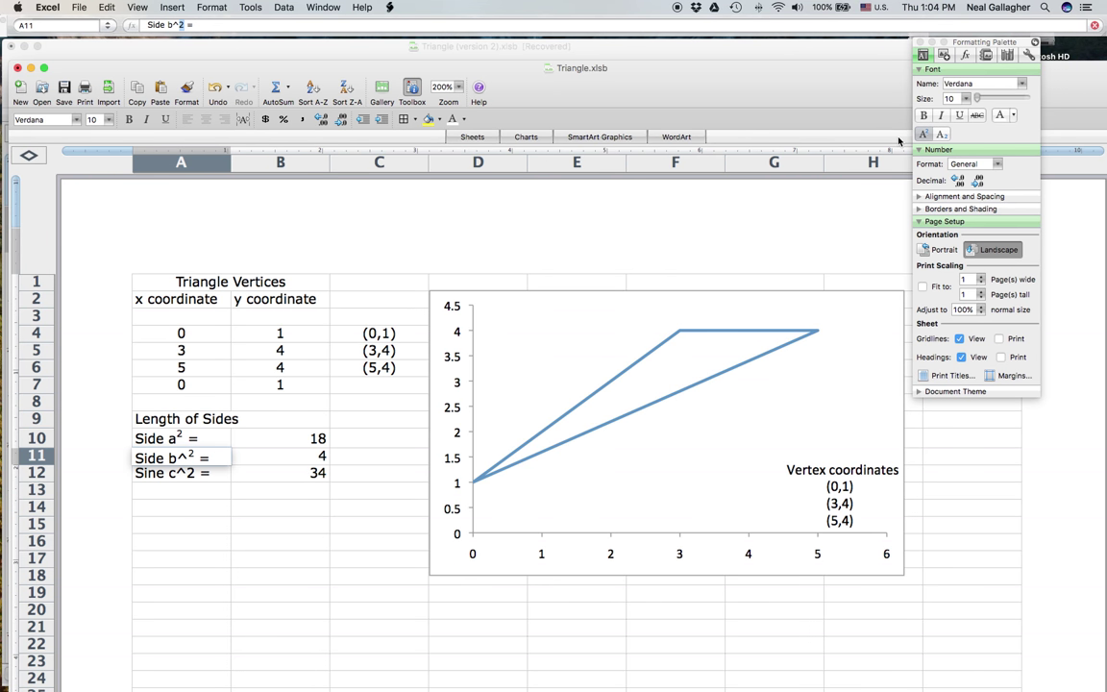
click(178, 26)
key(BackSpace)
key(Return)
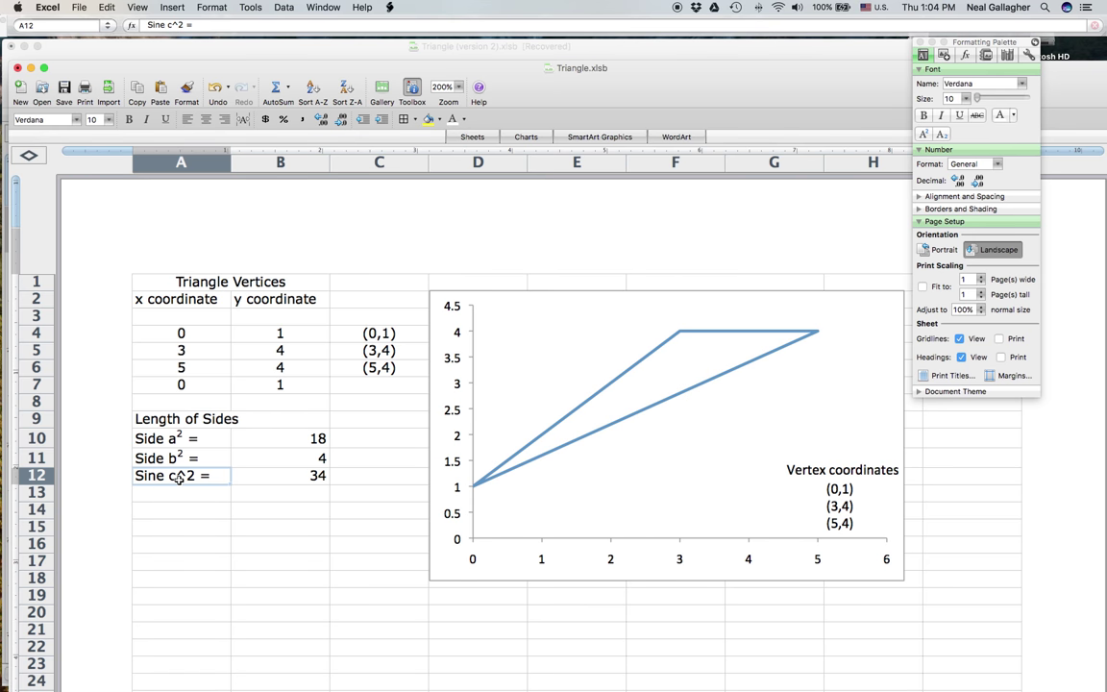
Make the 2 in 'Sine c^2 =' superscript and remove the caret
click(180, 25)
double_click(182, 25)
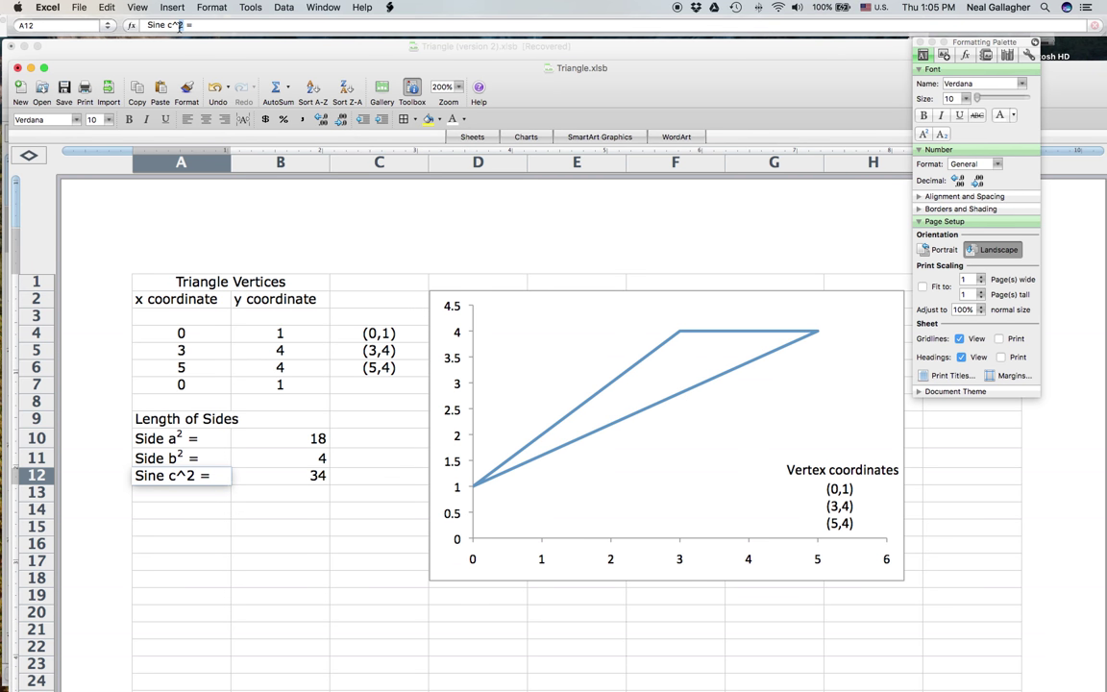
click(922, 136)
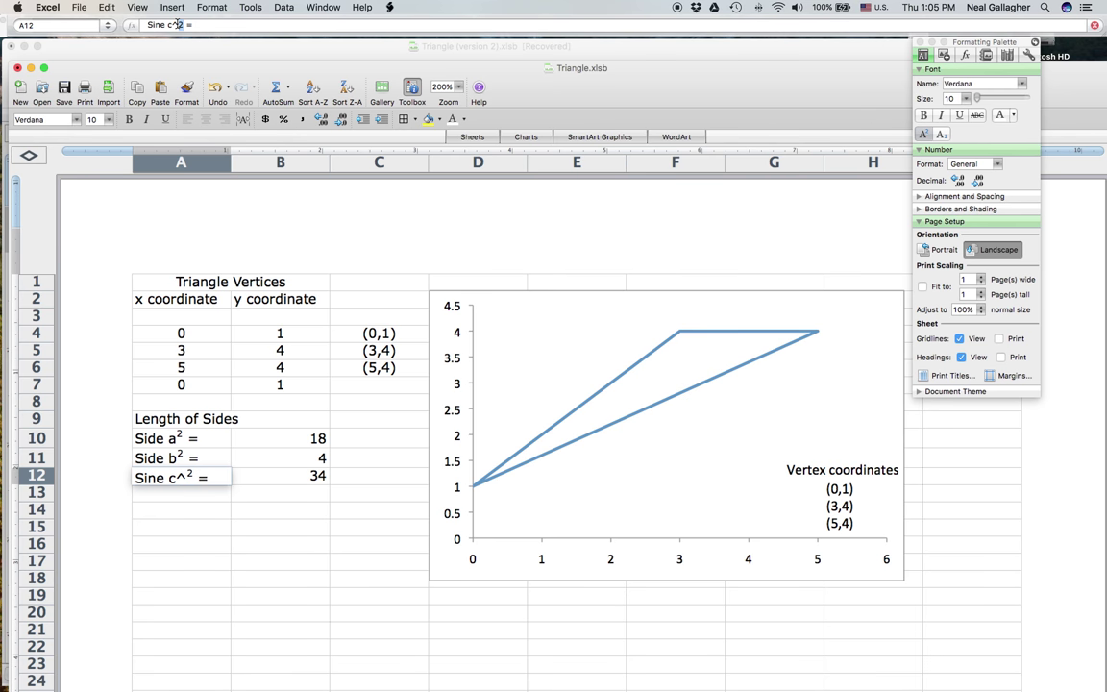
click(178, 25)
key(BackSpace)
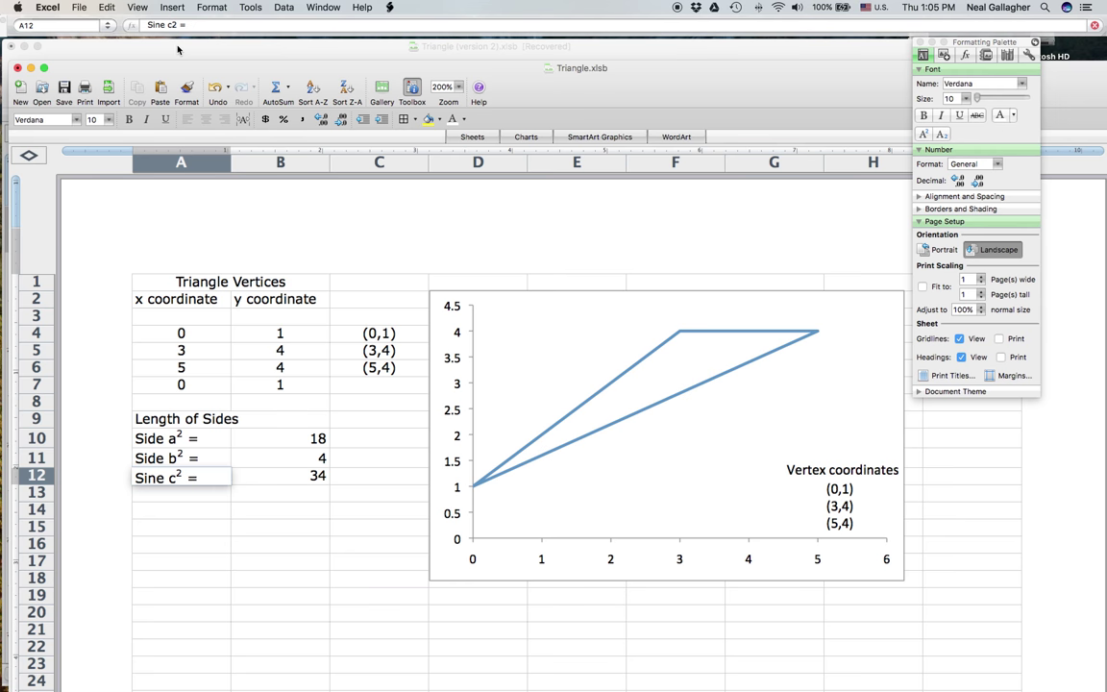
key(Return)
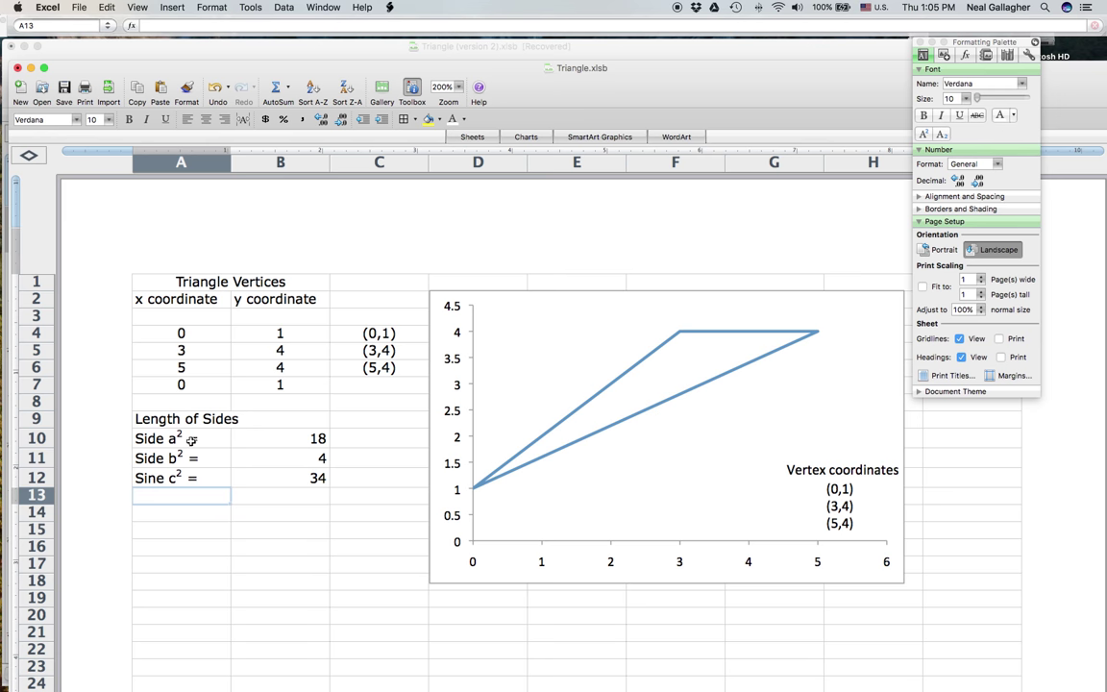
Right-align the side labels in A10:A12
drag(191, 439, 201, 484)
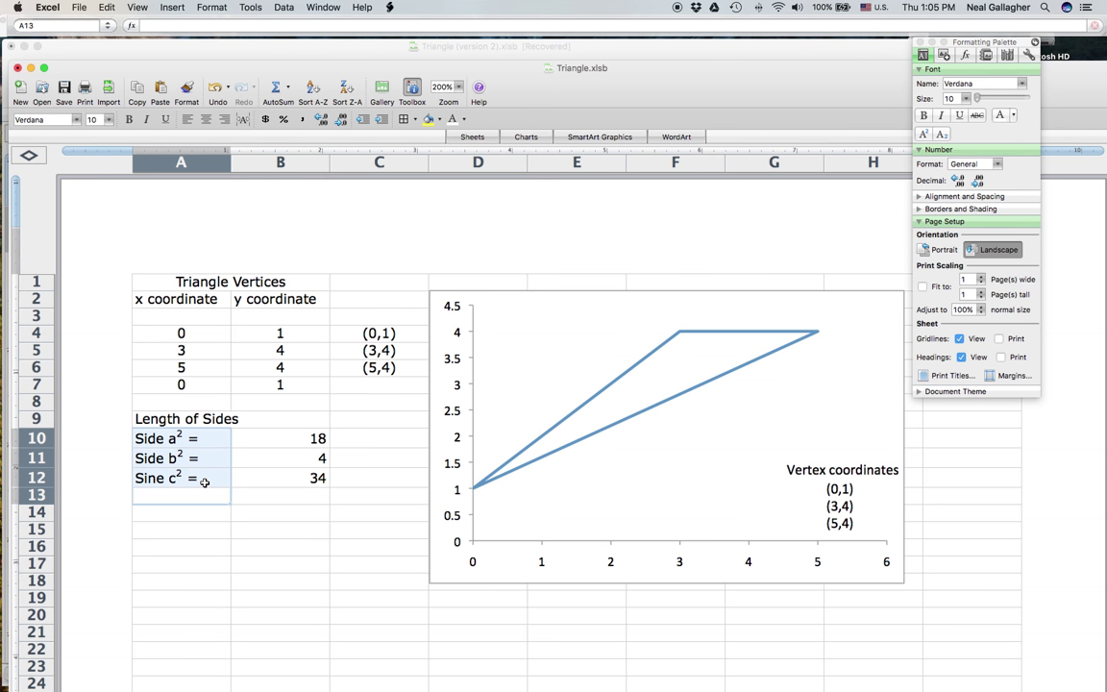
shift+click(205, 482)
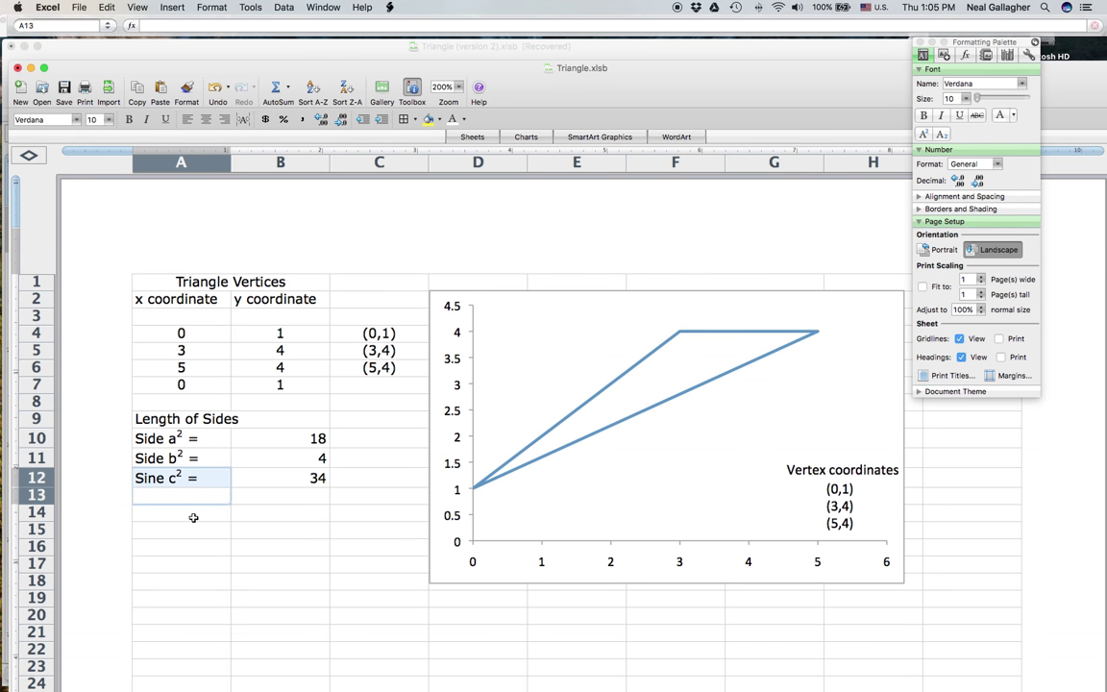
key(Down)
click(211, 475)
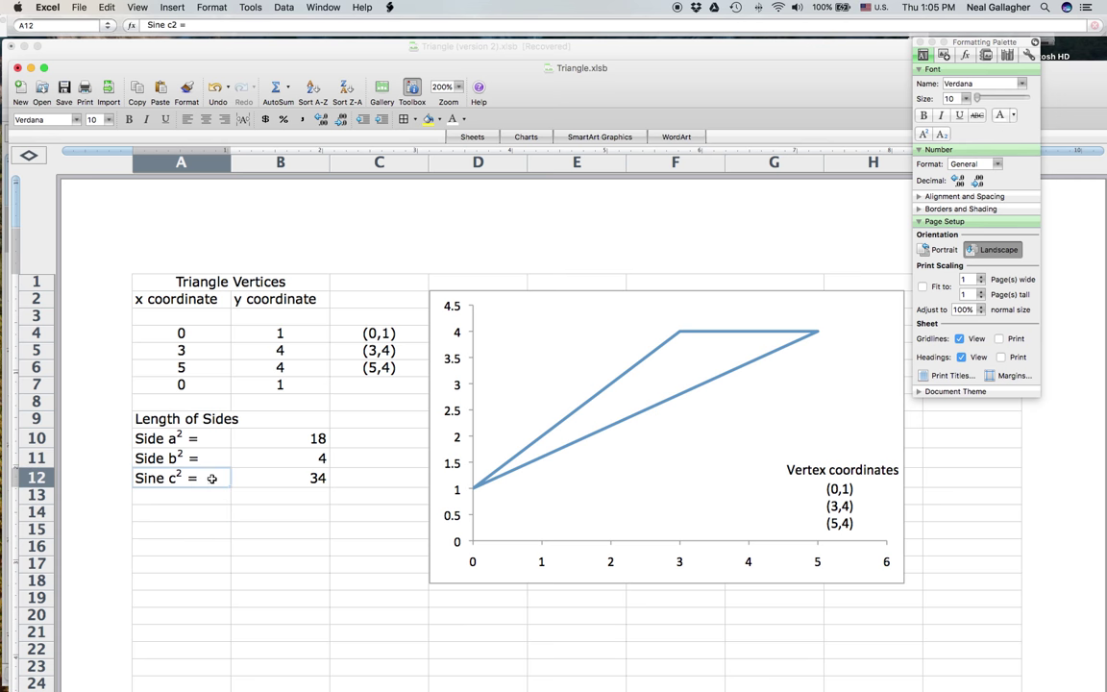
shift+click(210, 441)
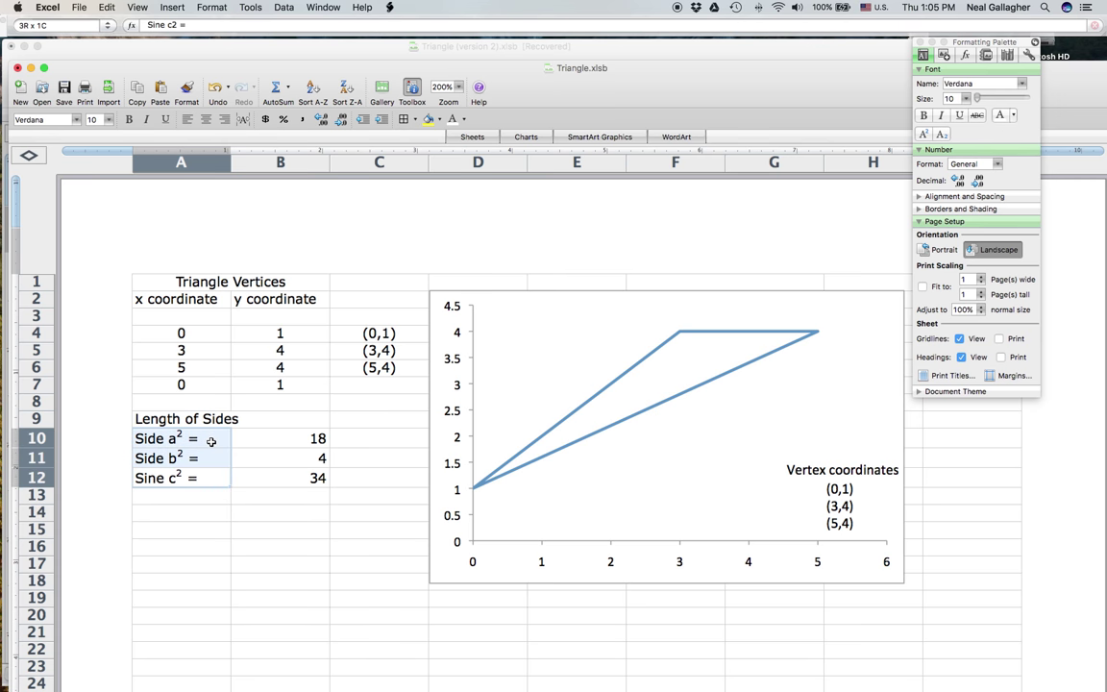
click(922, 196)
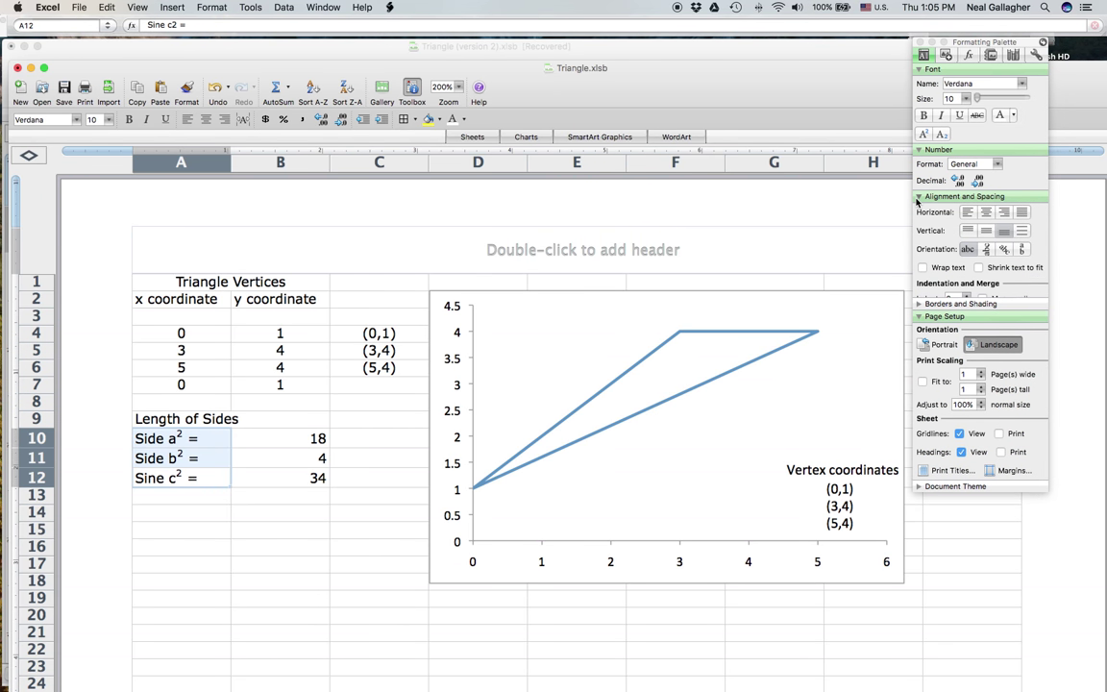
click(1004, 212)
Left-align the squared side values in B10:B12
click(293, 438)
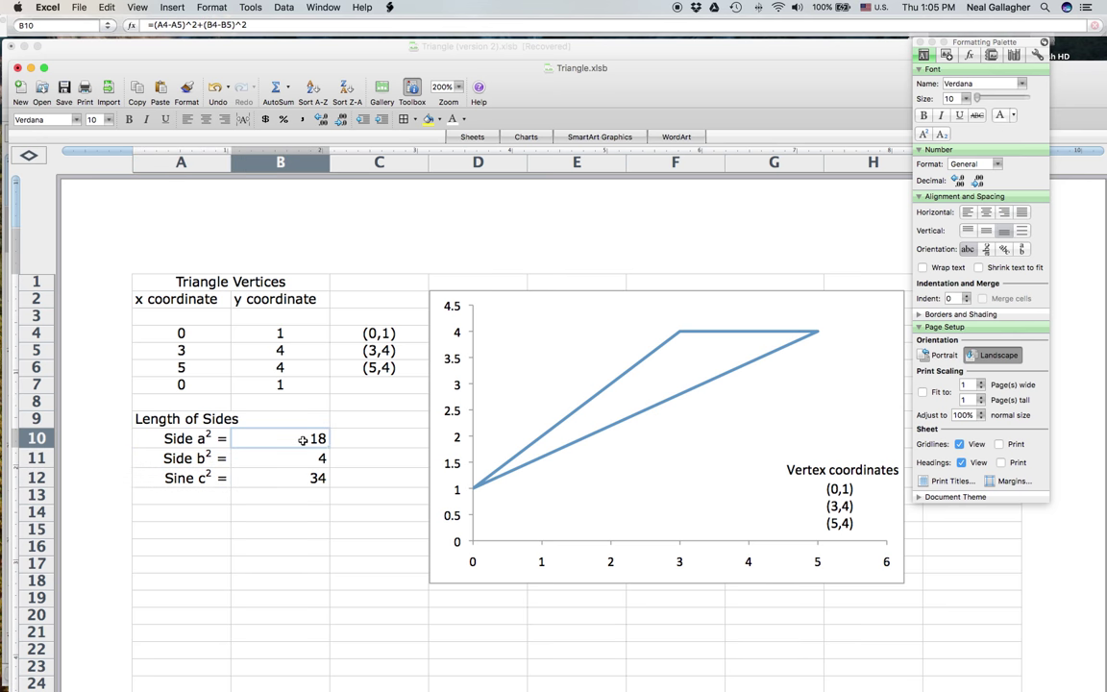
shift+click(304, 480)
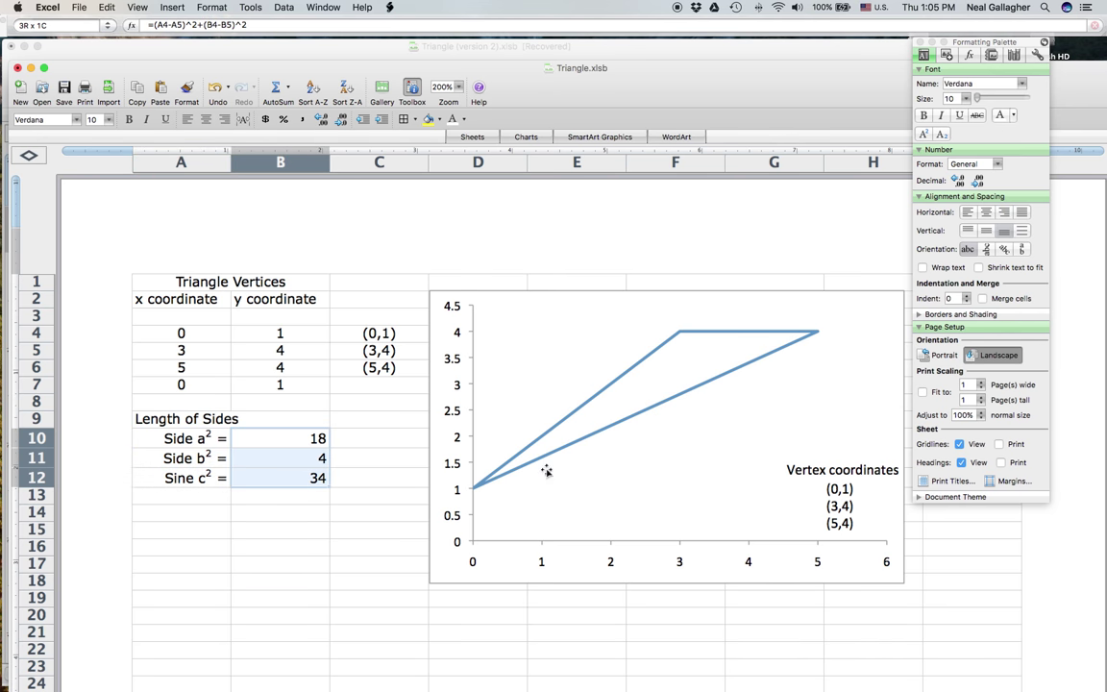
scroll(831, 317, down, 3)
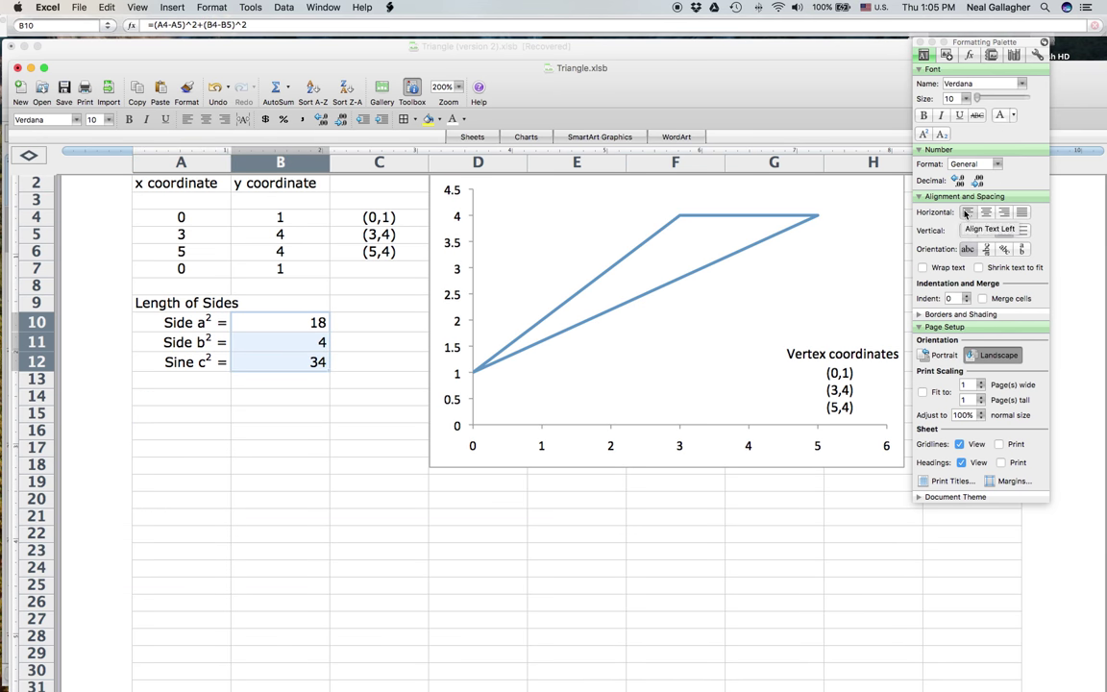
click(968, 213)
scroll(332, 434, up, 3)
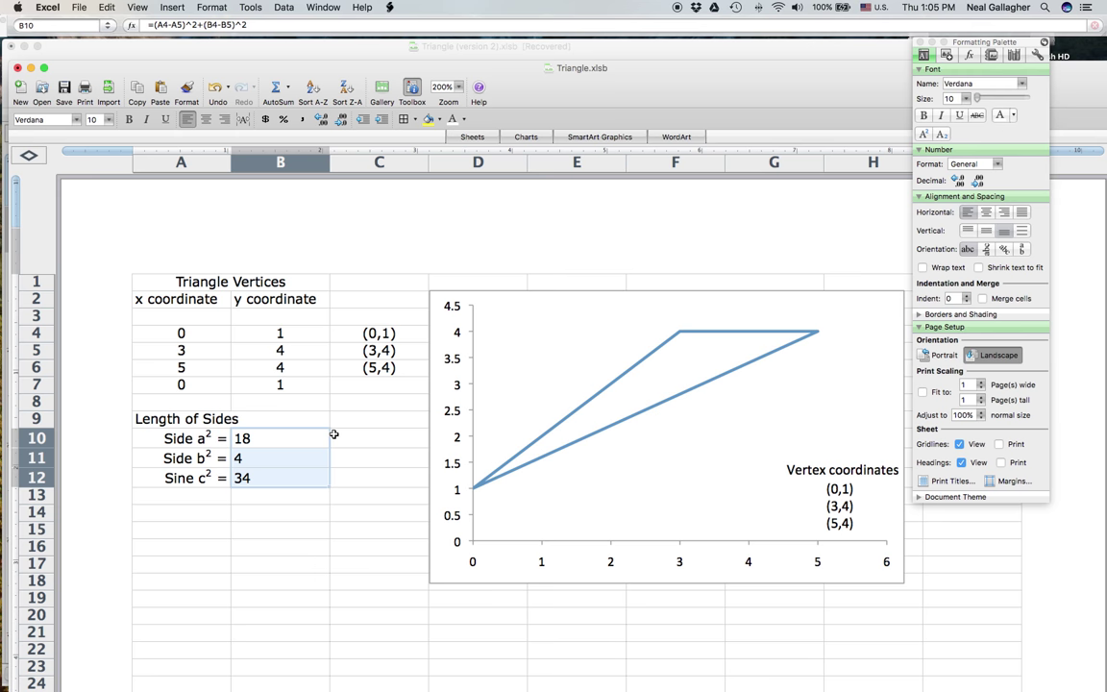
Centre the merged 'Length of Sides' heading across columns A and B
click(259, 420)
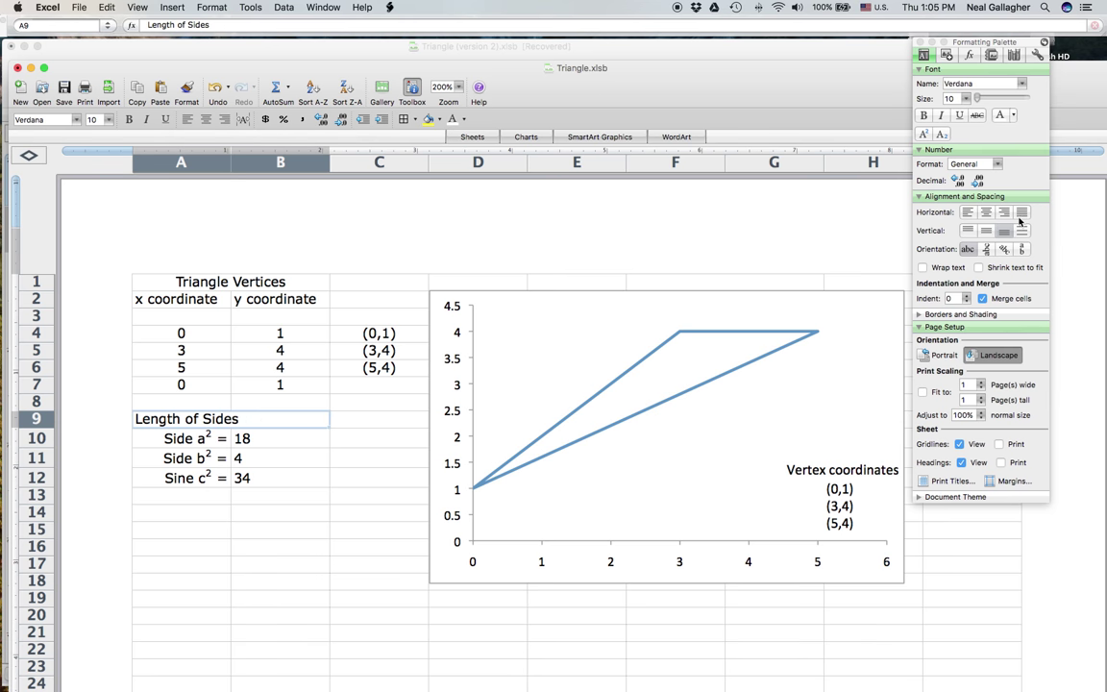
click(987, 214)
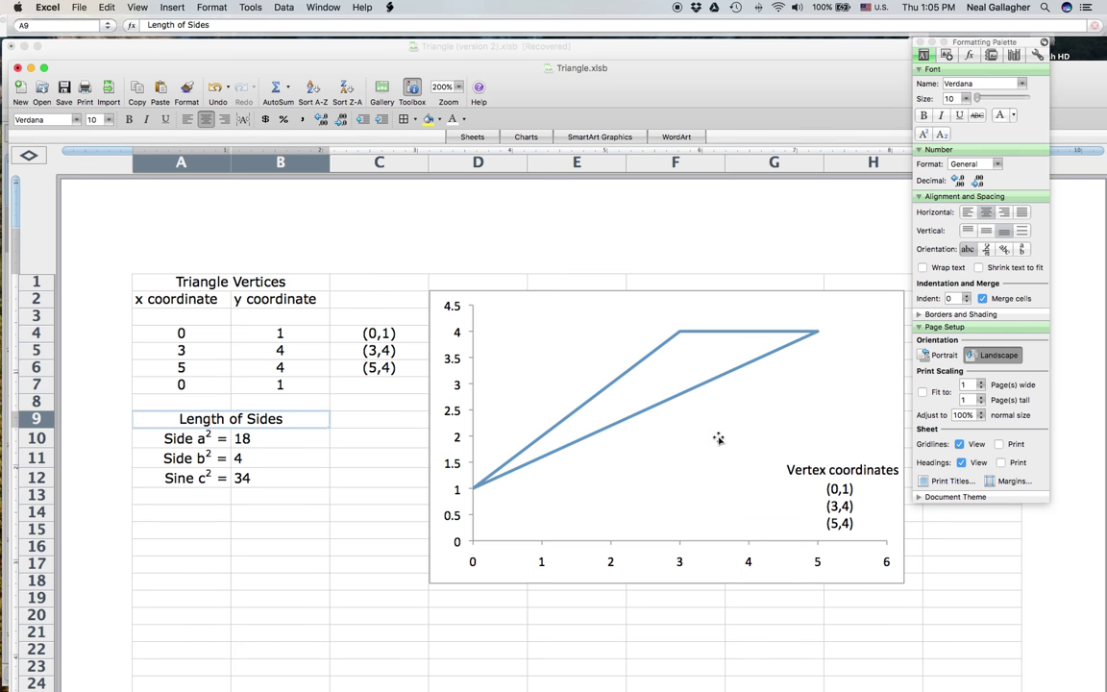
click(196, 384)
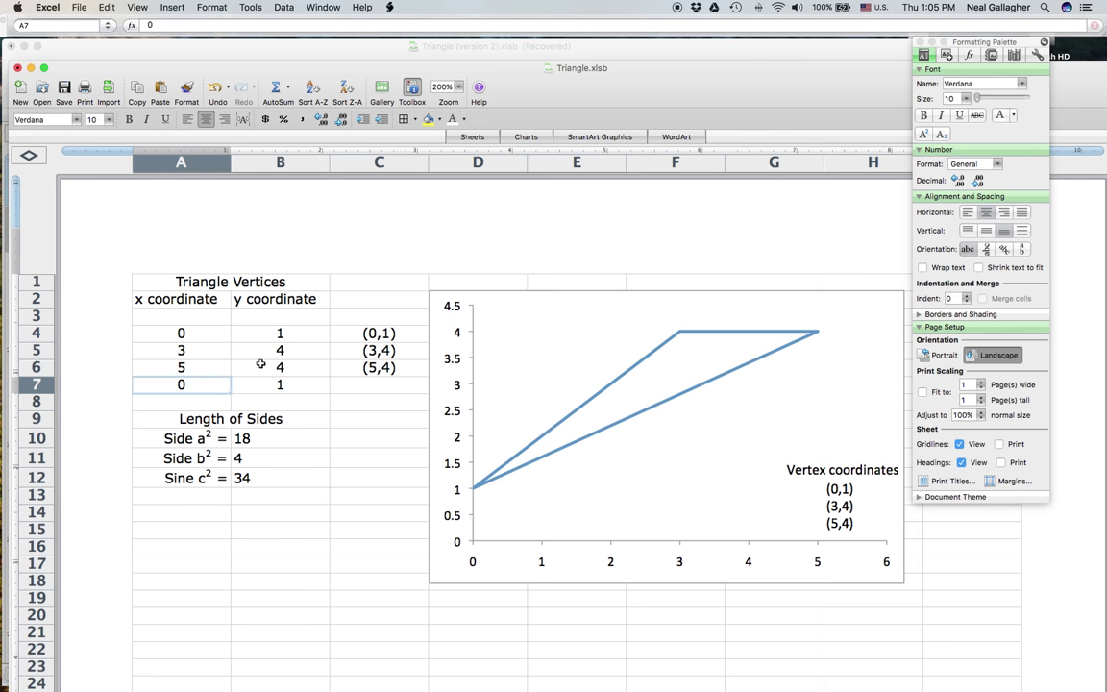
Apply white font colour to the 0 in A7 and the 1 in B7 to hide them
click(466, 119)
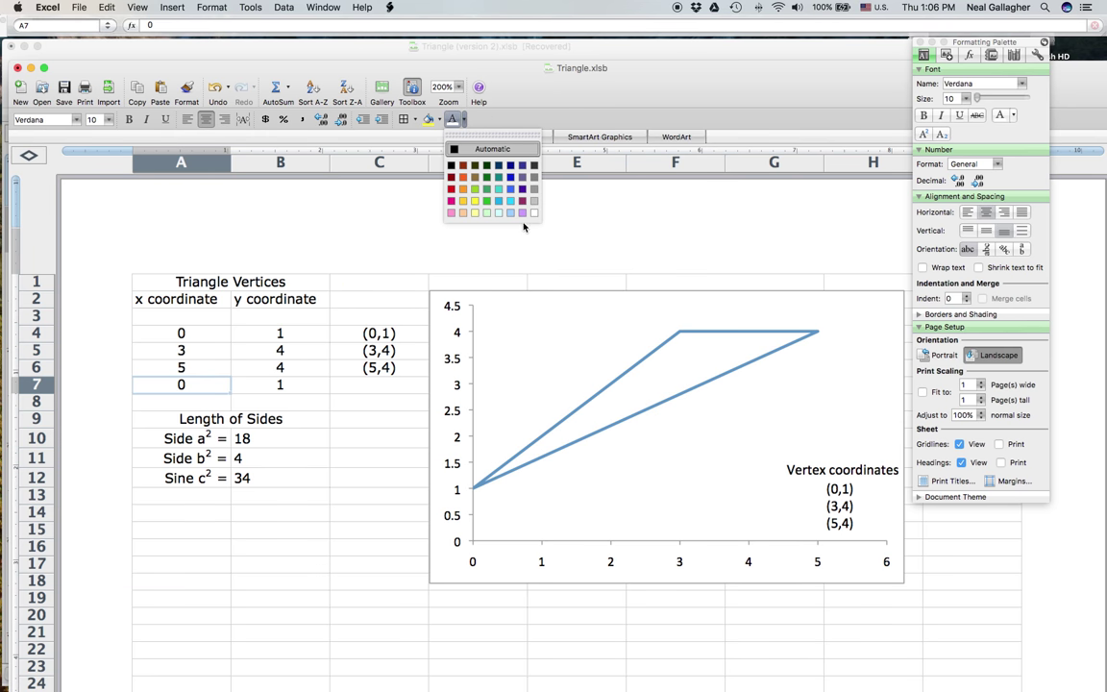
click(483, 195)
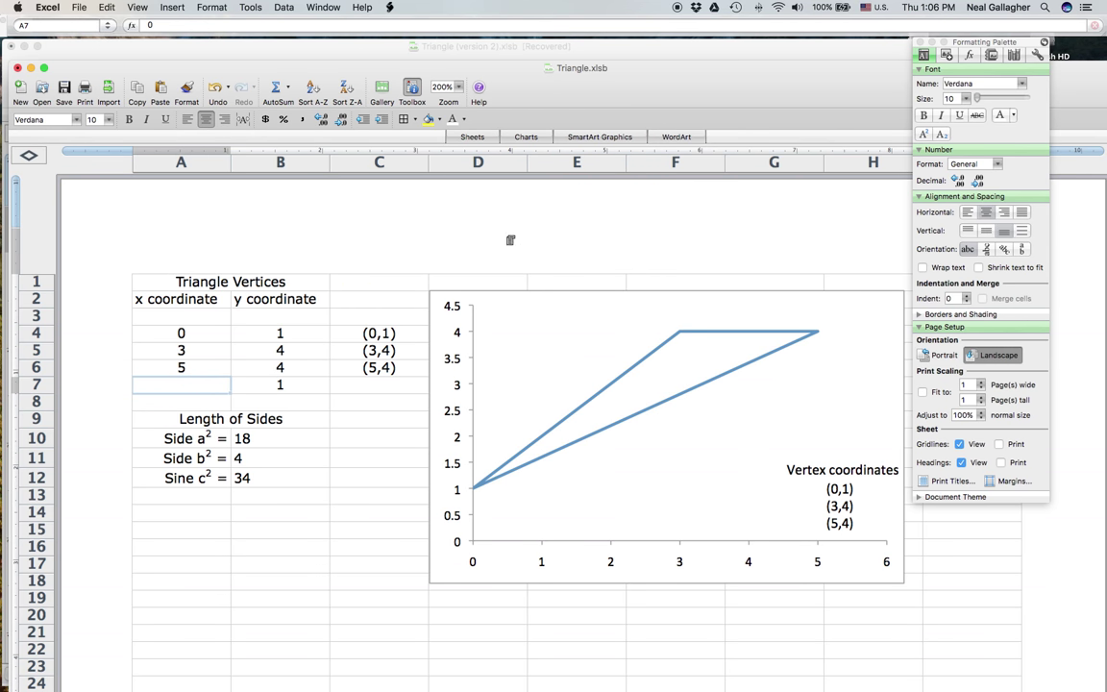
right_click(272, 383)
click(261, 388)
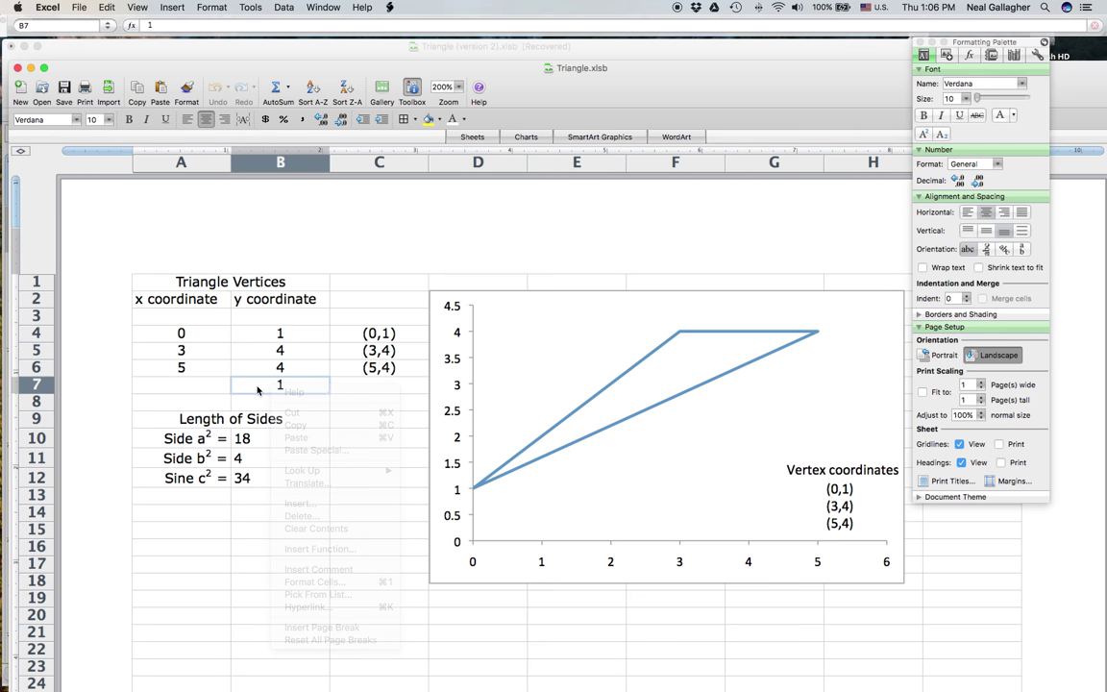
click(452, 120)
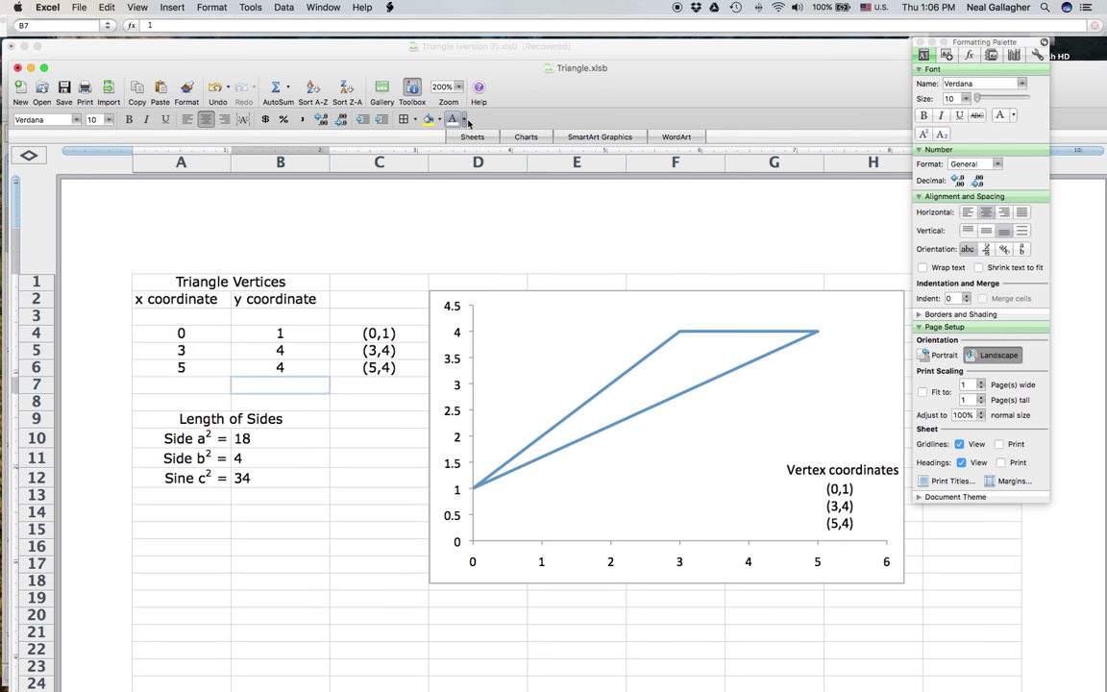
click(466, 120)
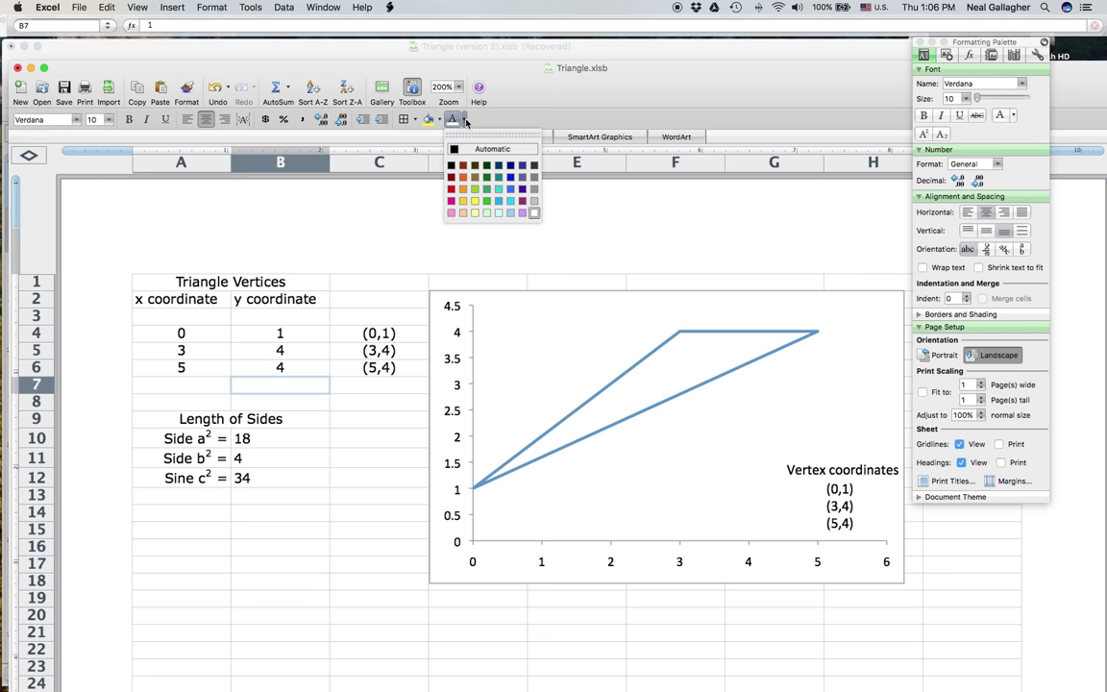
click(535, 212)
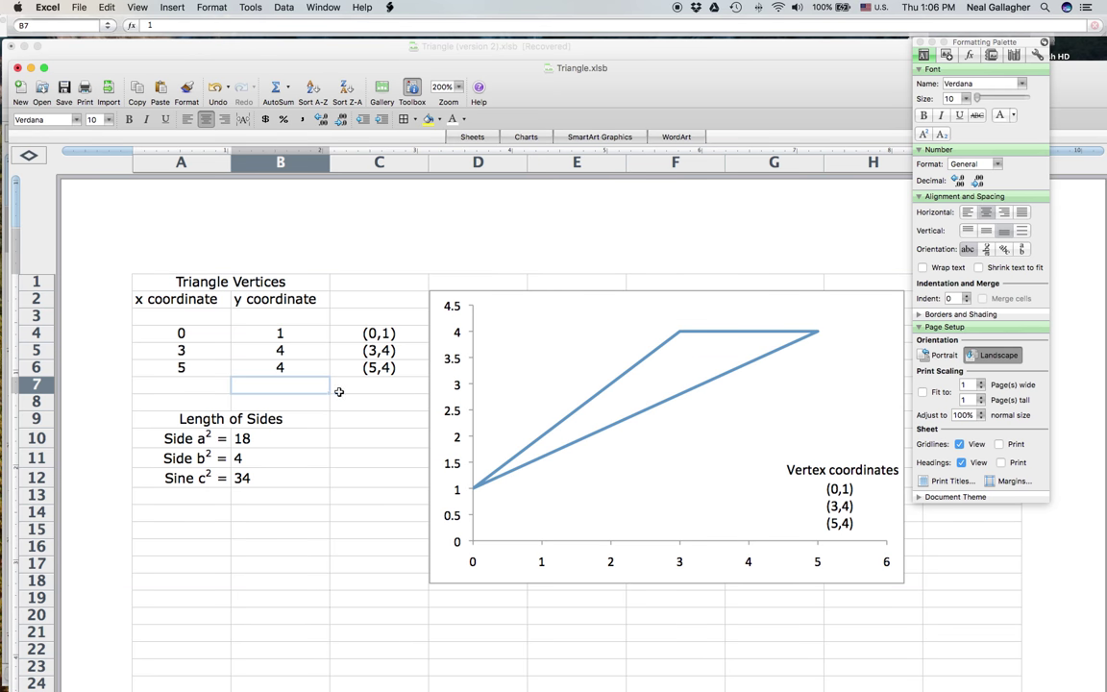